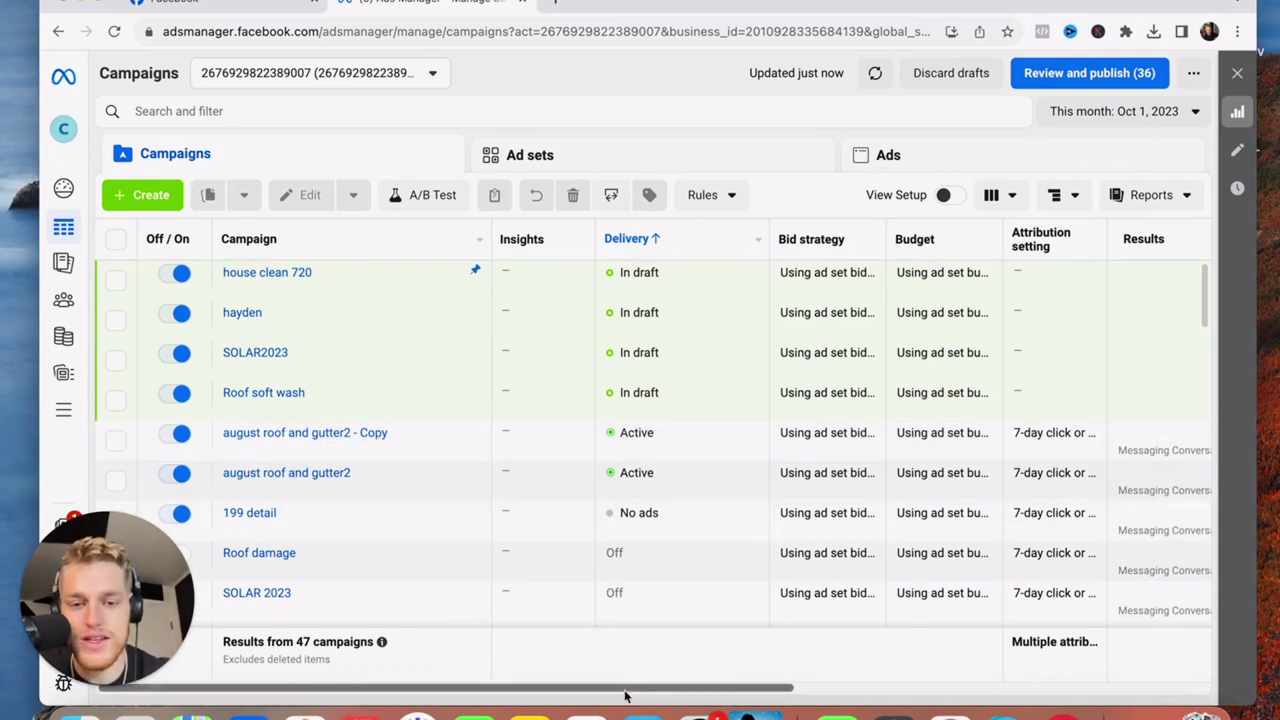
- Set the reporting range to Maximum (Sep 1, 2020 – Oct 1, 2023) and read the cost-per-result [2] note
drag(626, 688, 1057, 665)
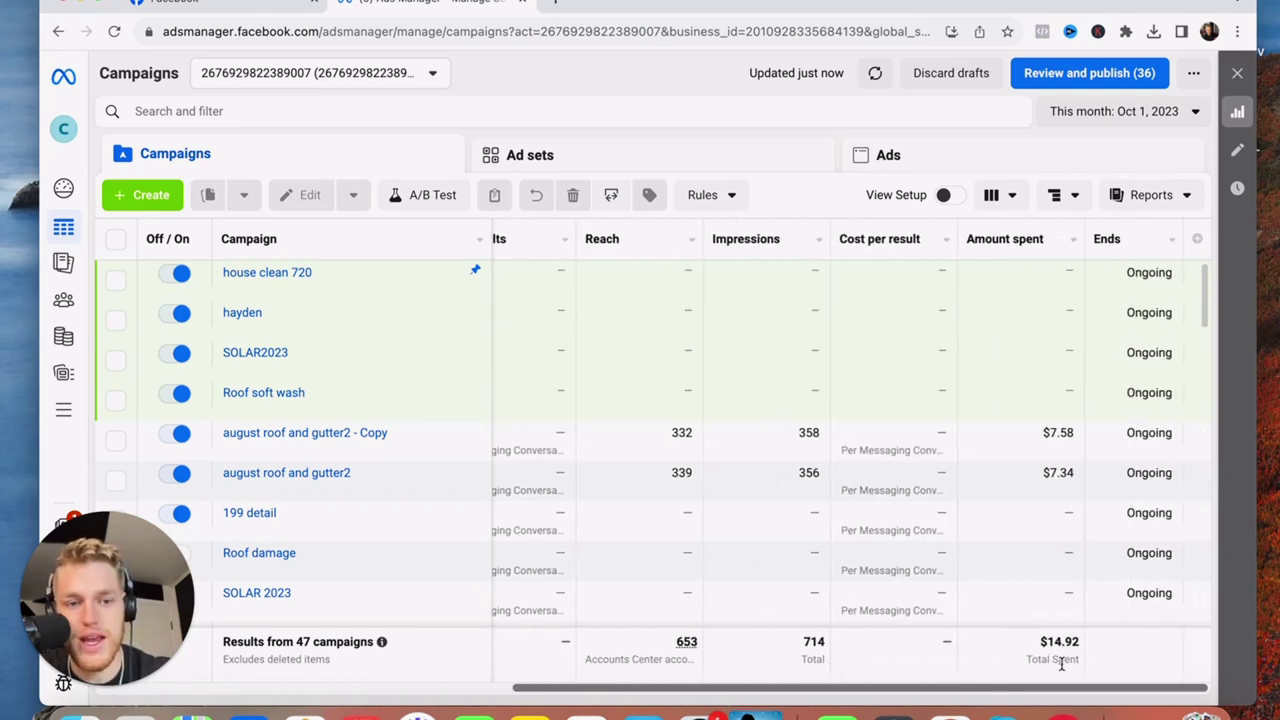
click(1120, 111)
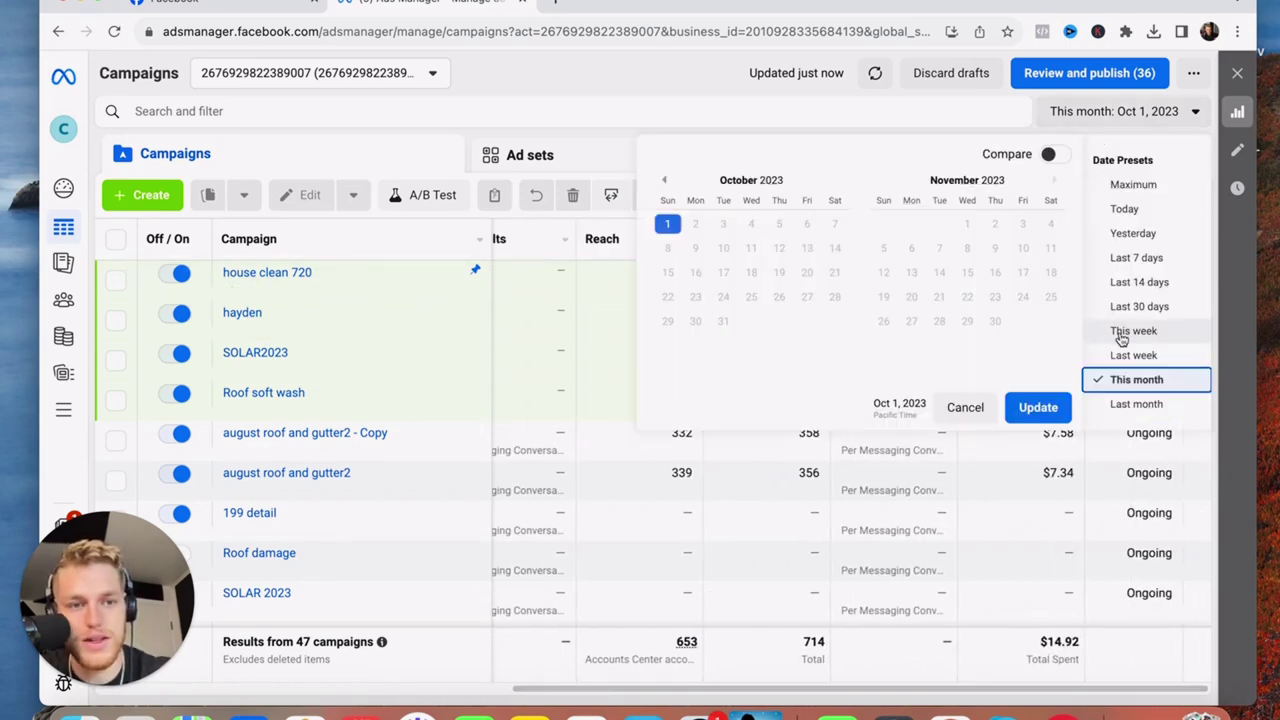
click(1131, 184)
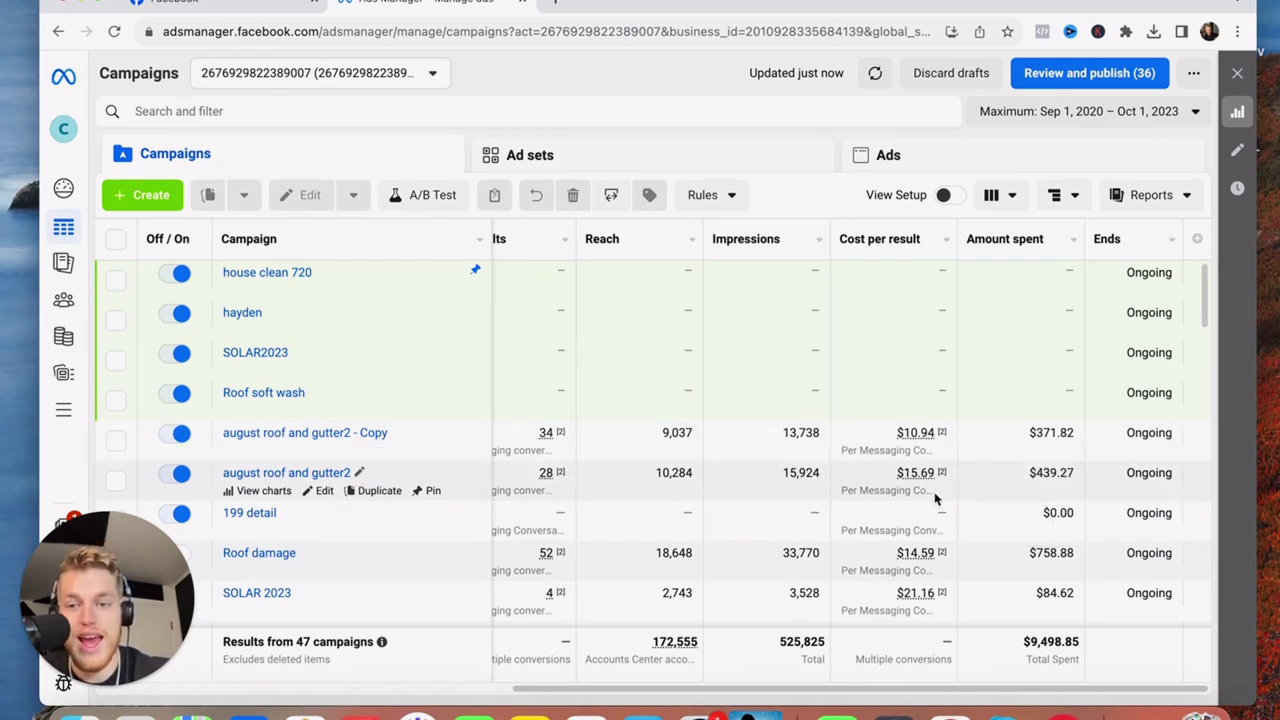
mouse_move(945, 474)
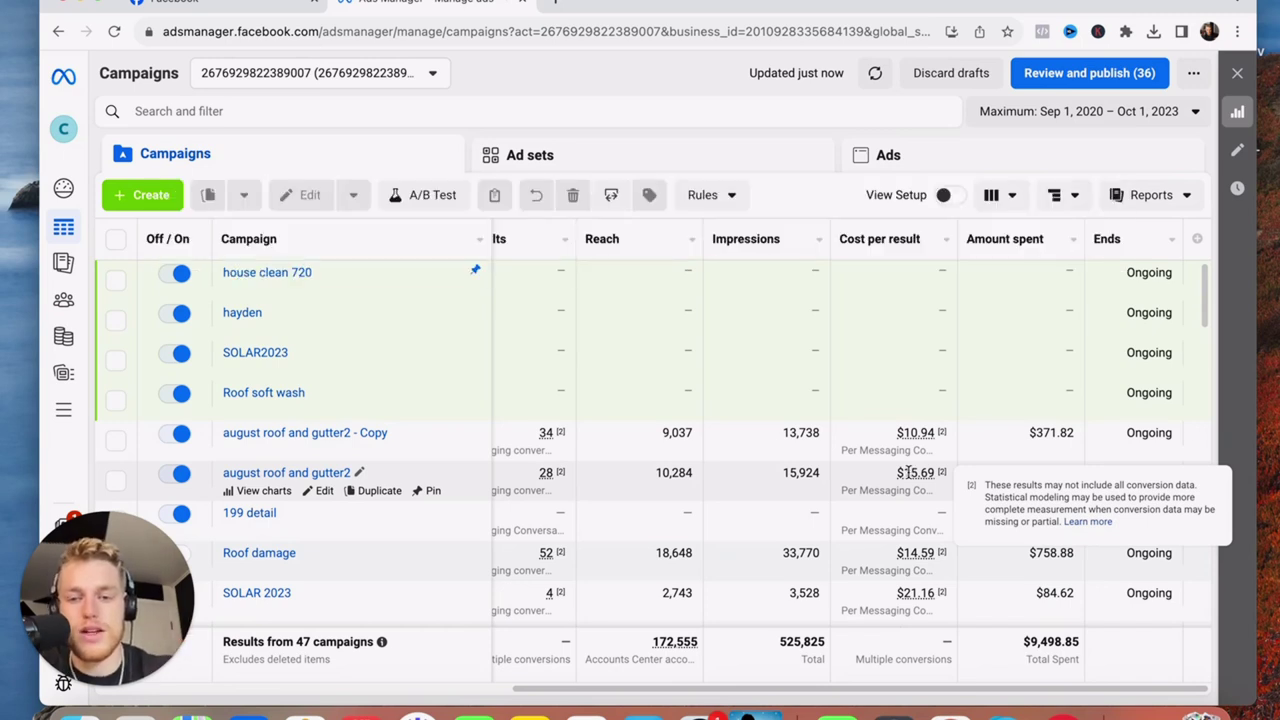
- Scroll across the campaign table columns and return to the august roof and gutter2 - Copy row
drag(658, 692, 50, 685)
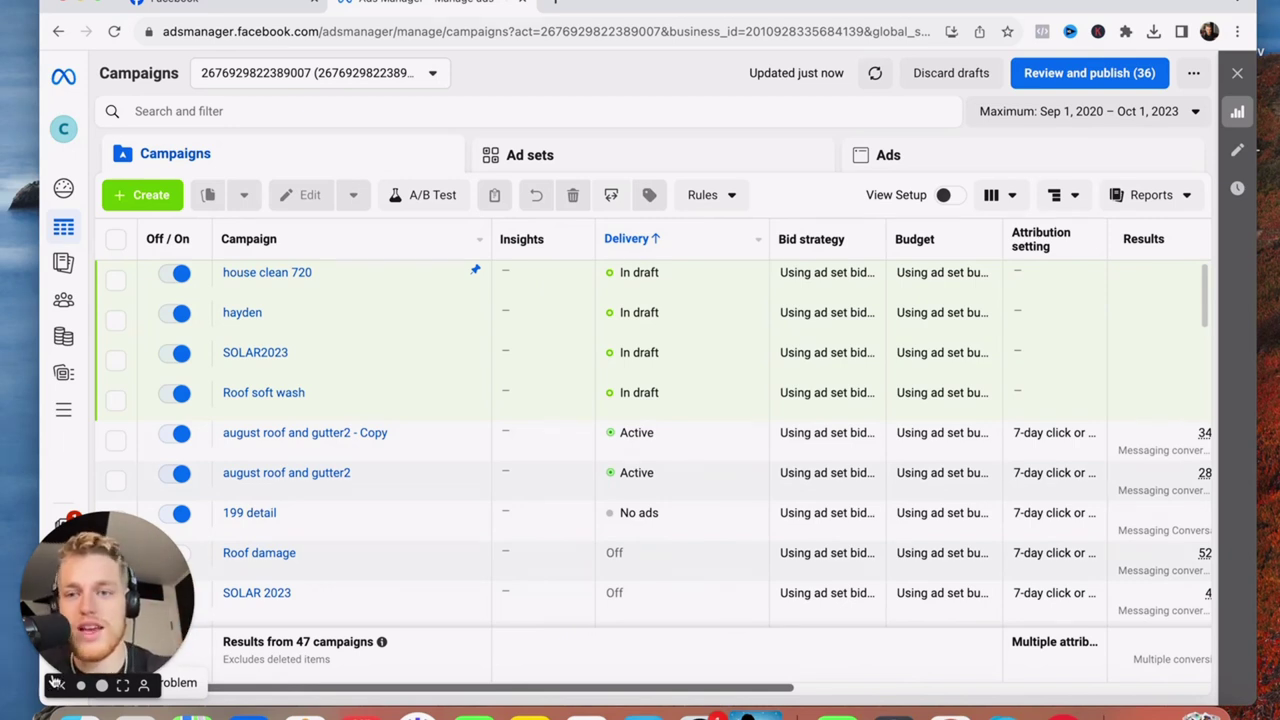
mouse_move(262, 450)
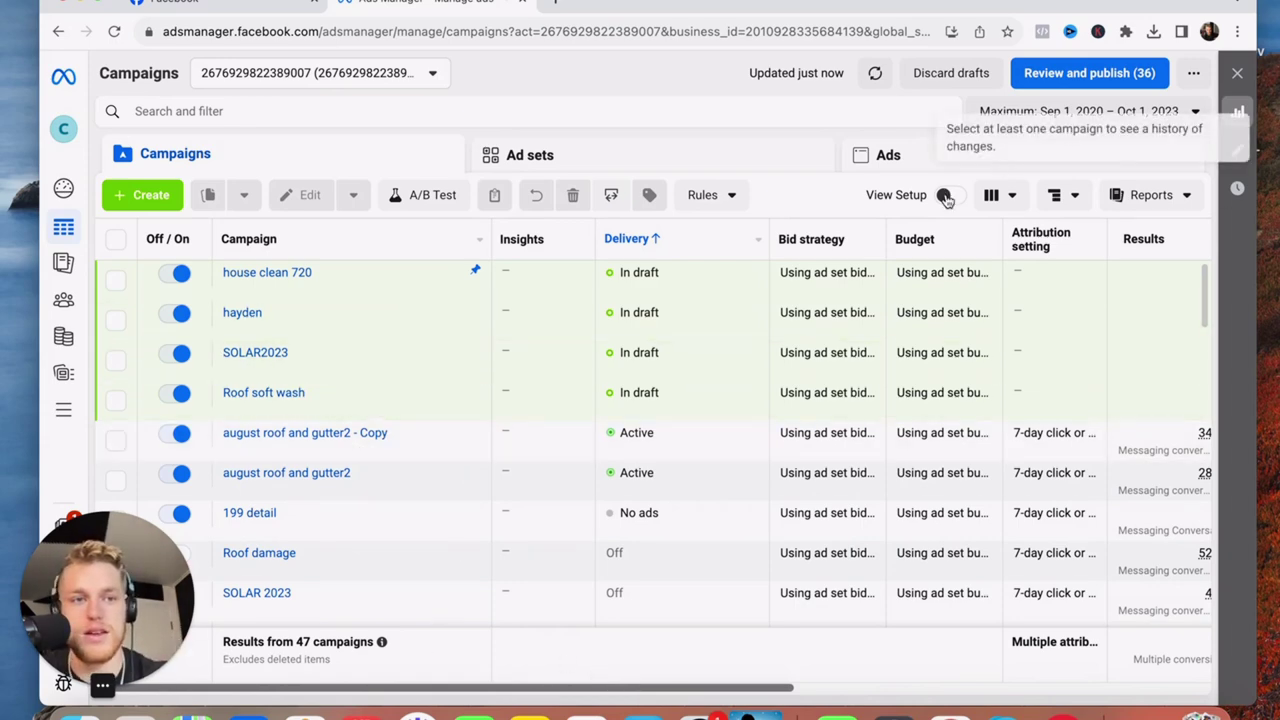
mouse_move(846, 325)
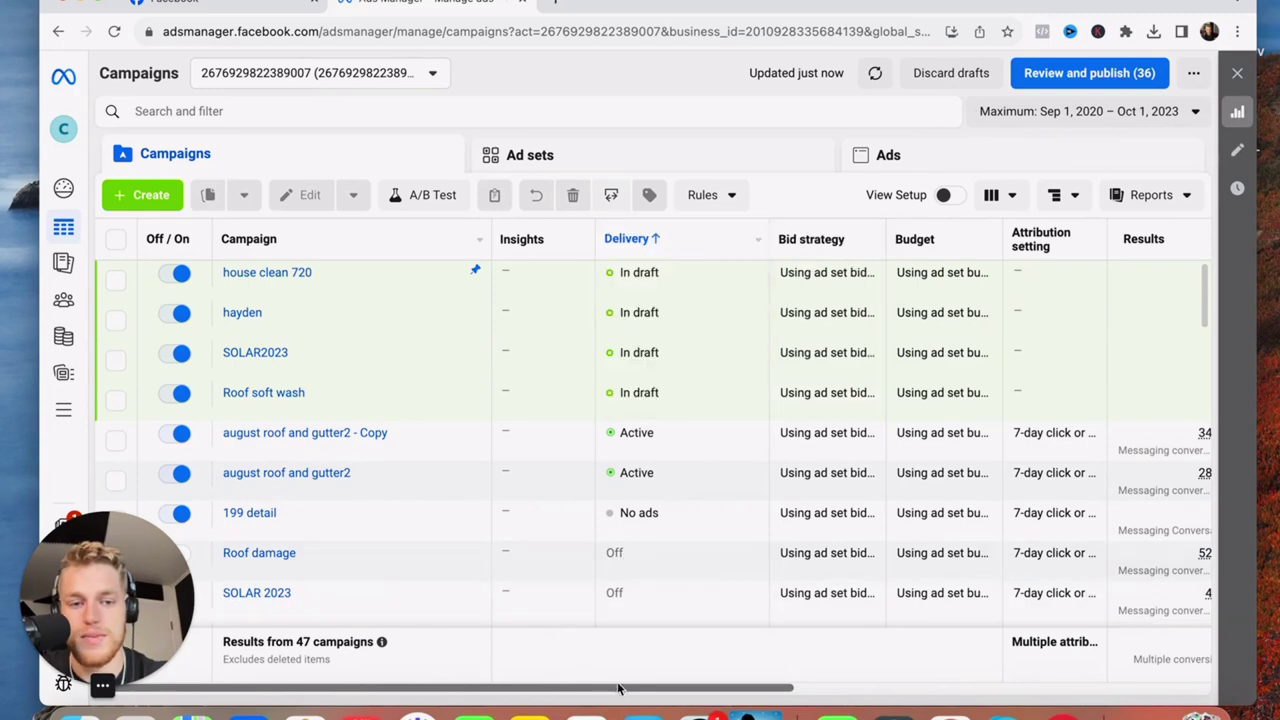
drag(614, 688, 1094, 674)
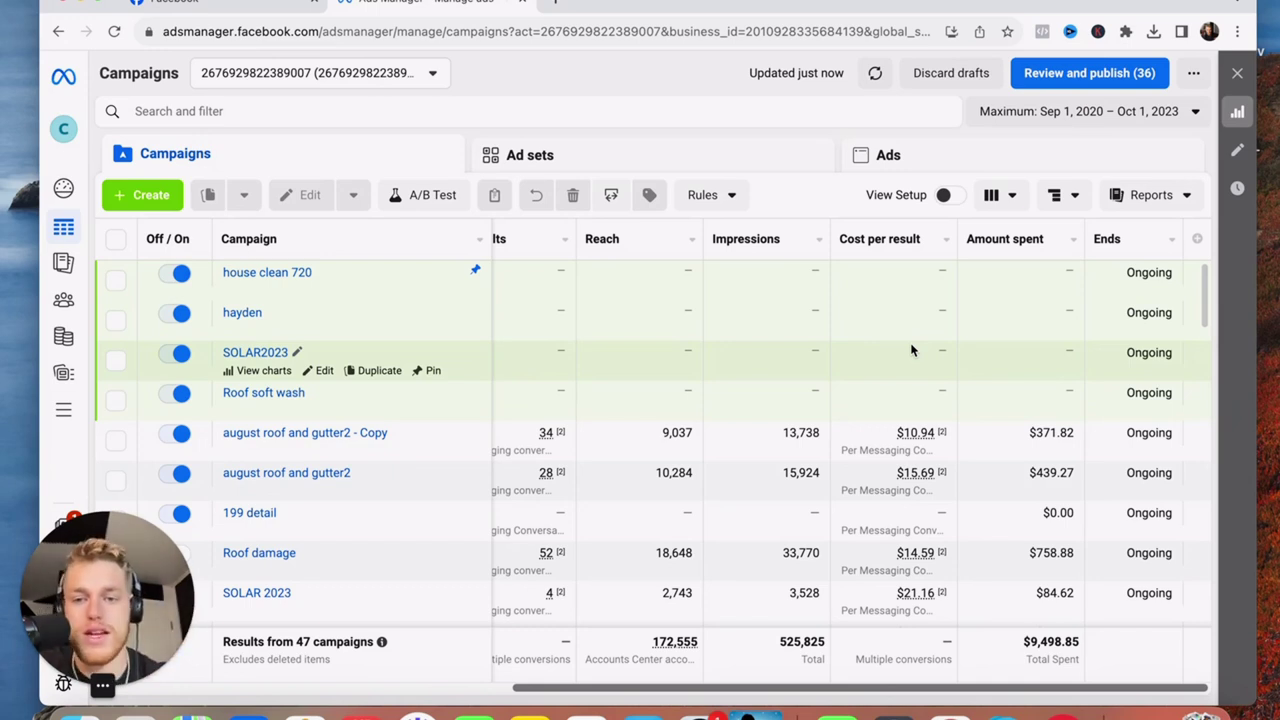
drag(915, 687, 378, 668)
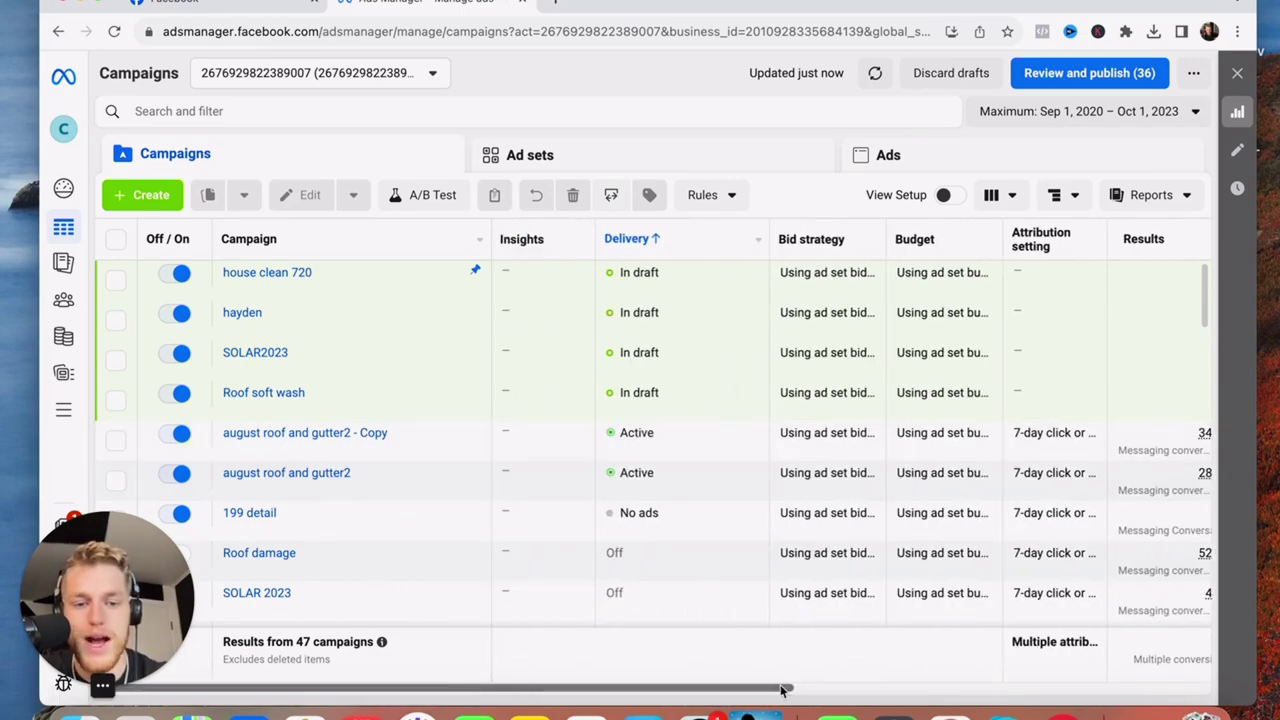
drag(783, 690, 1190, 688)
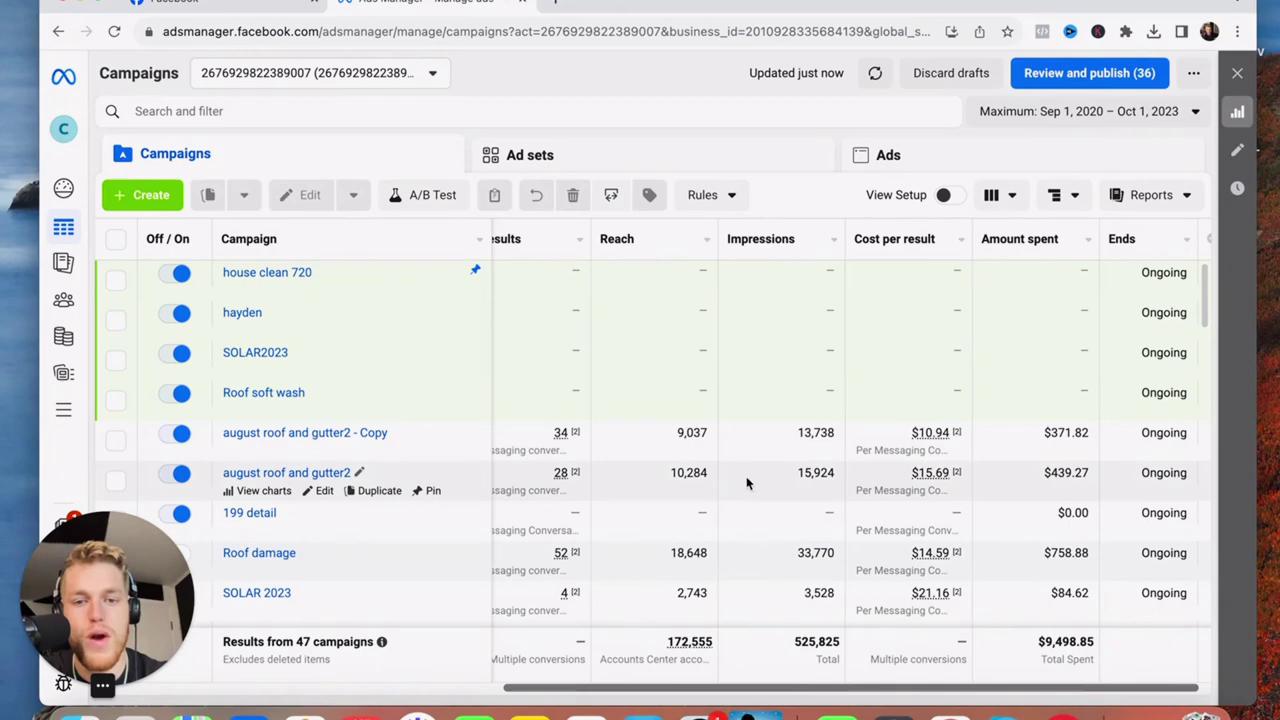
scroll(480, 560, left, 10)
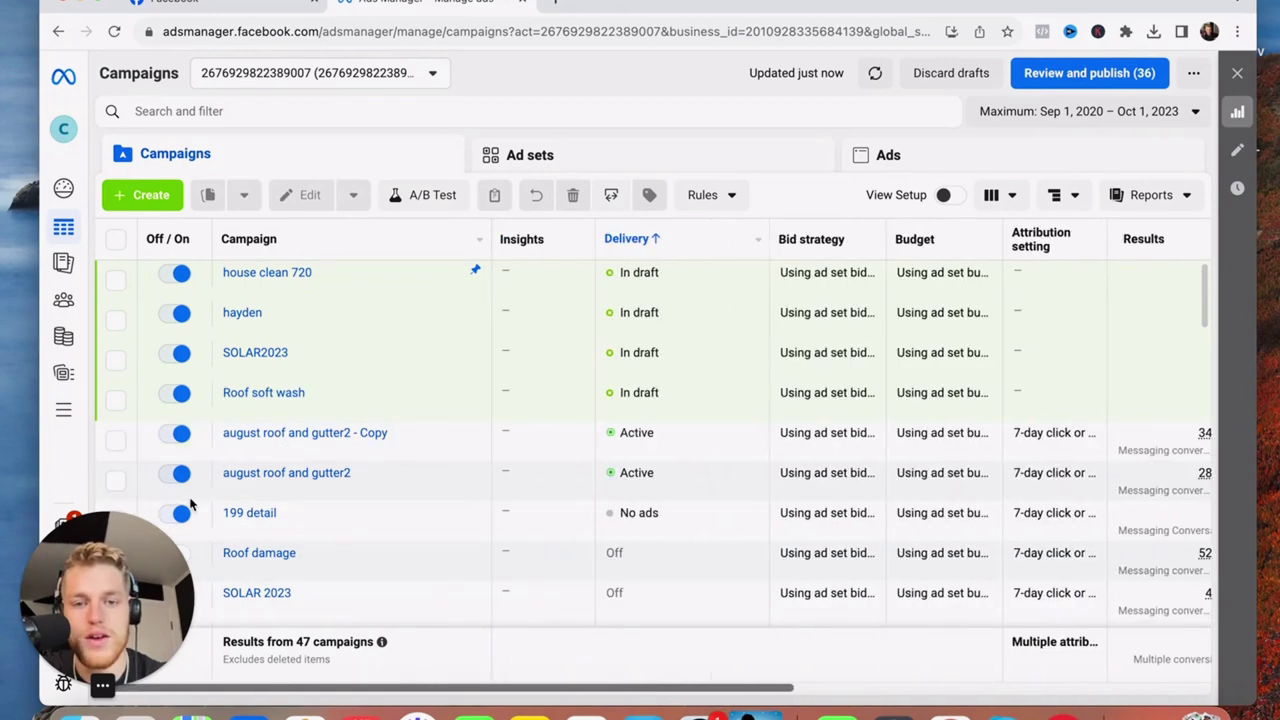
mouse_move(350, 452)
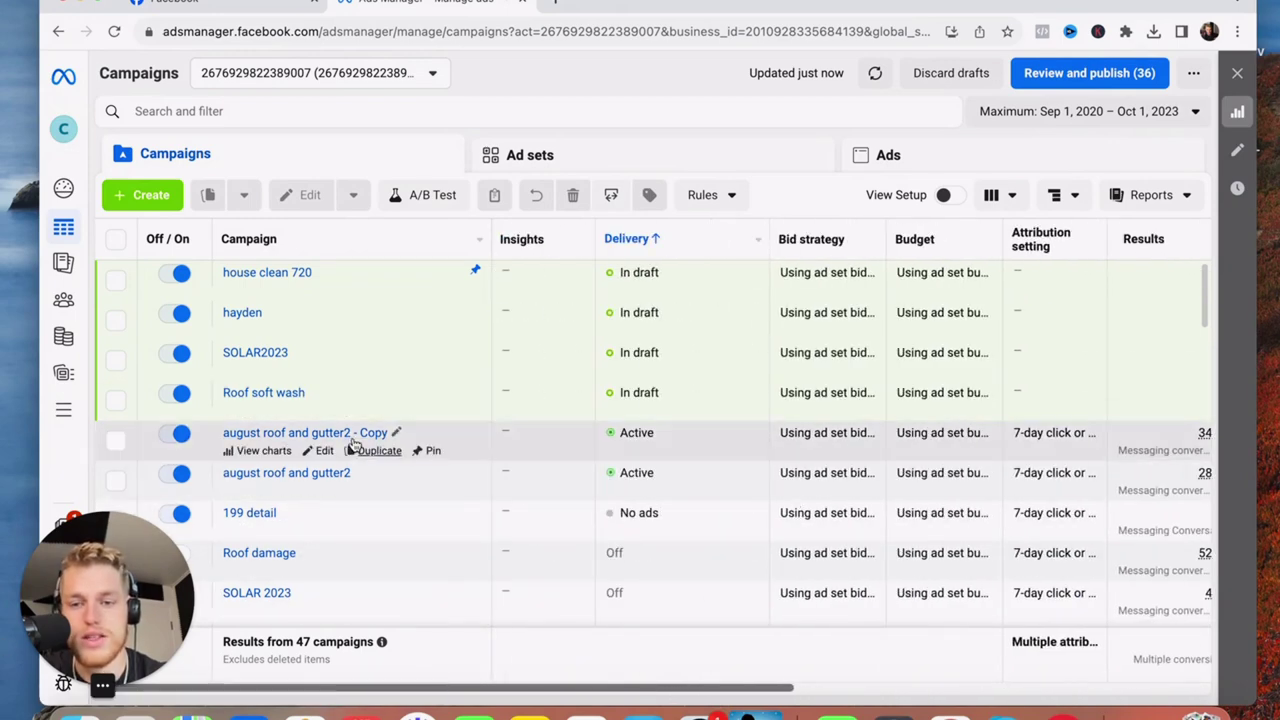
- Open the august roof and gutter2 - Copy campaign's Home I ad set and show its charts
click(320, 450)
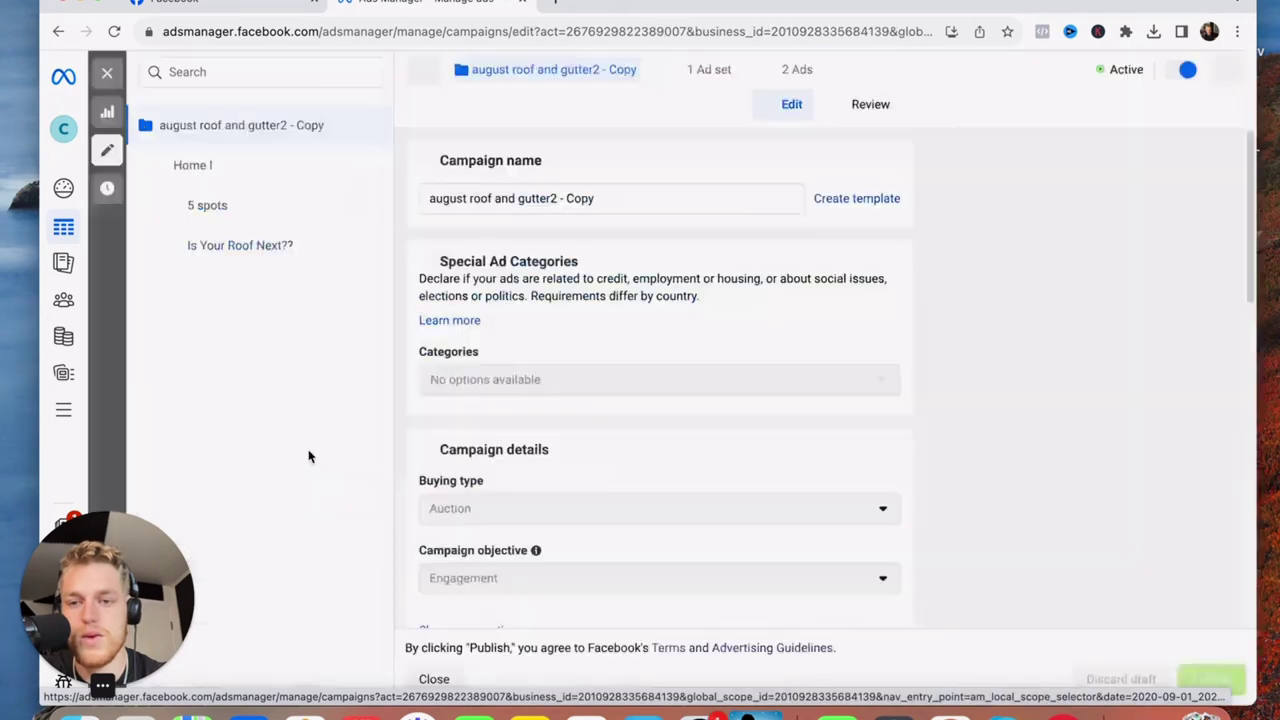
click(241, 168)
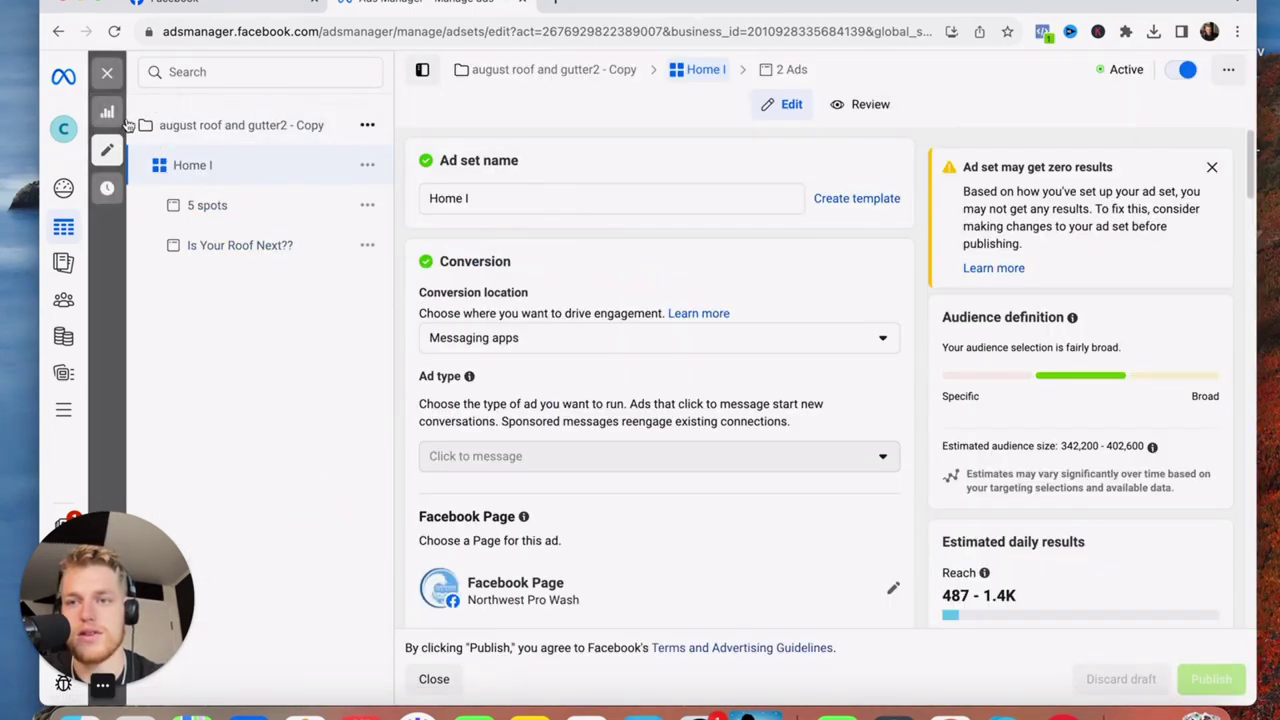
click(107, 112)
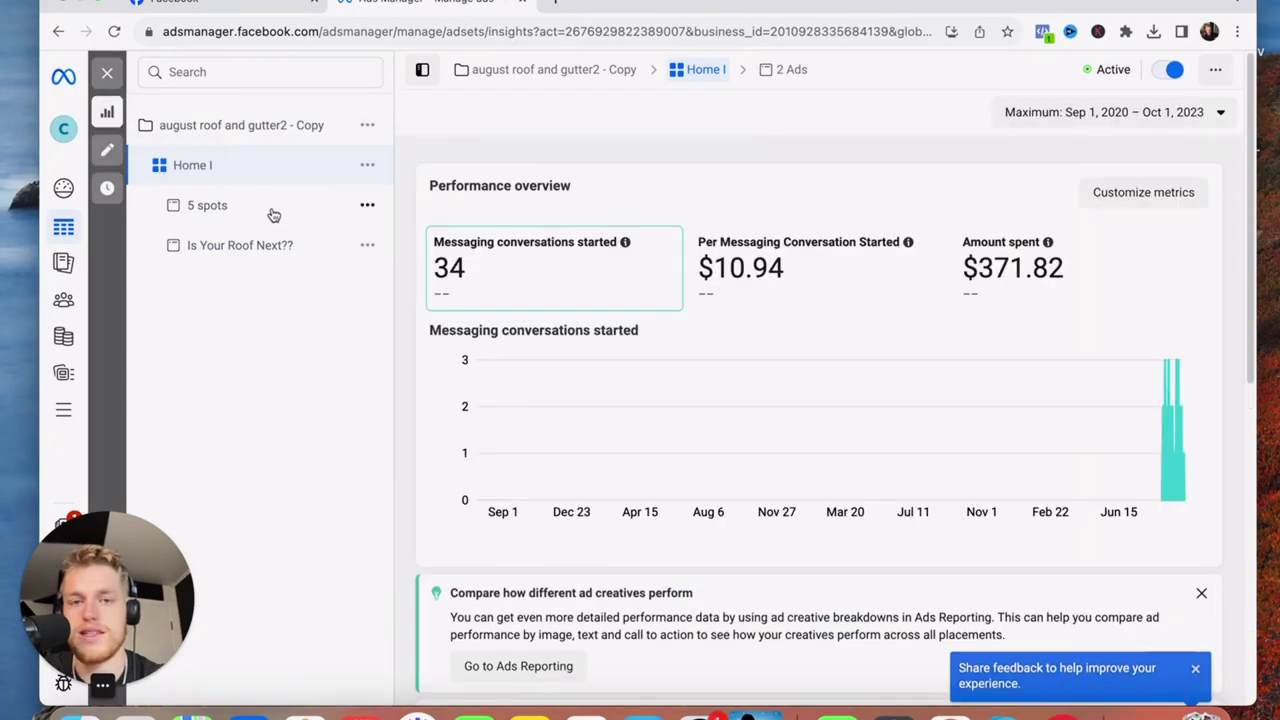
- Review results for the 5 spots and Is Your Roof Next?? ads, then begin duplicating Home I
click(271, 208)
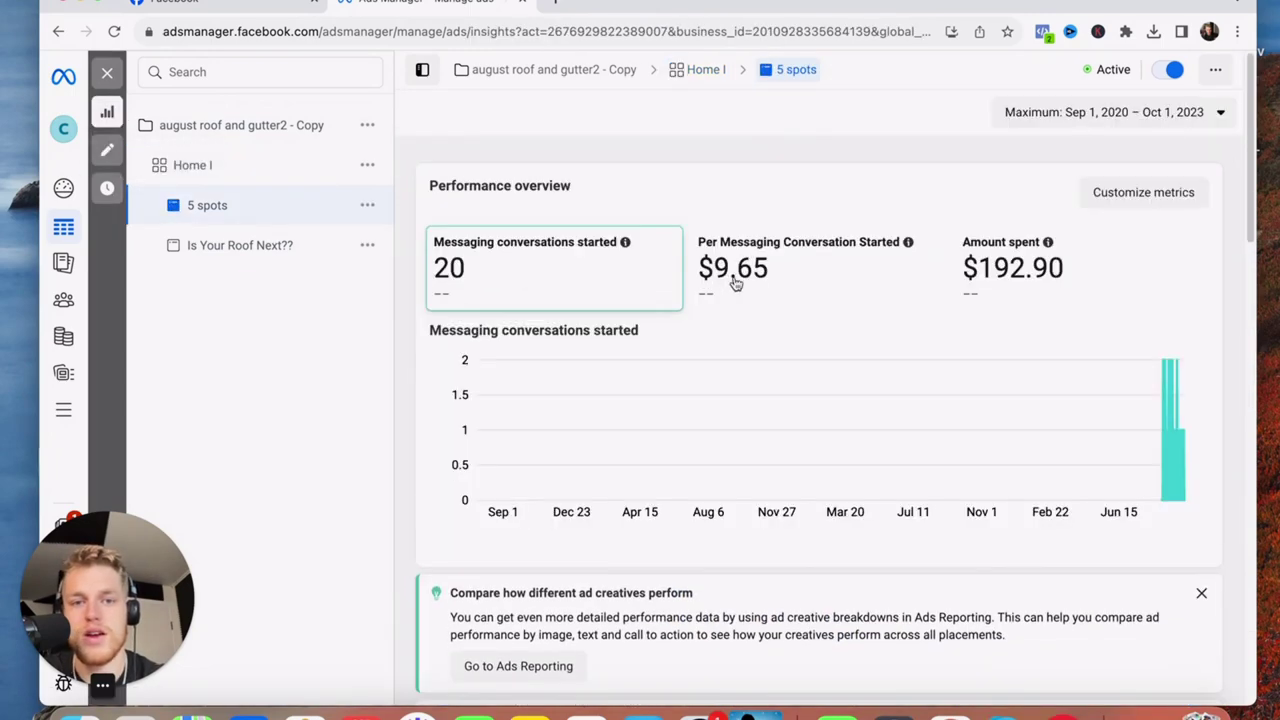
click(287, 252)
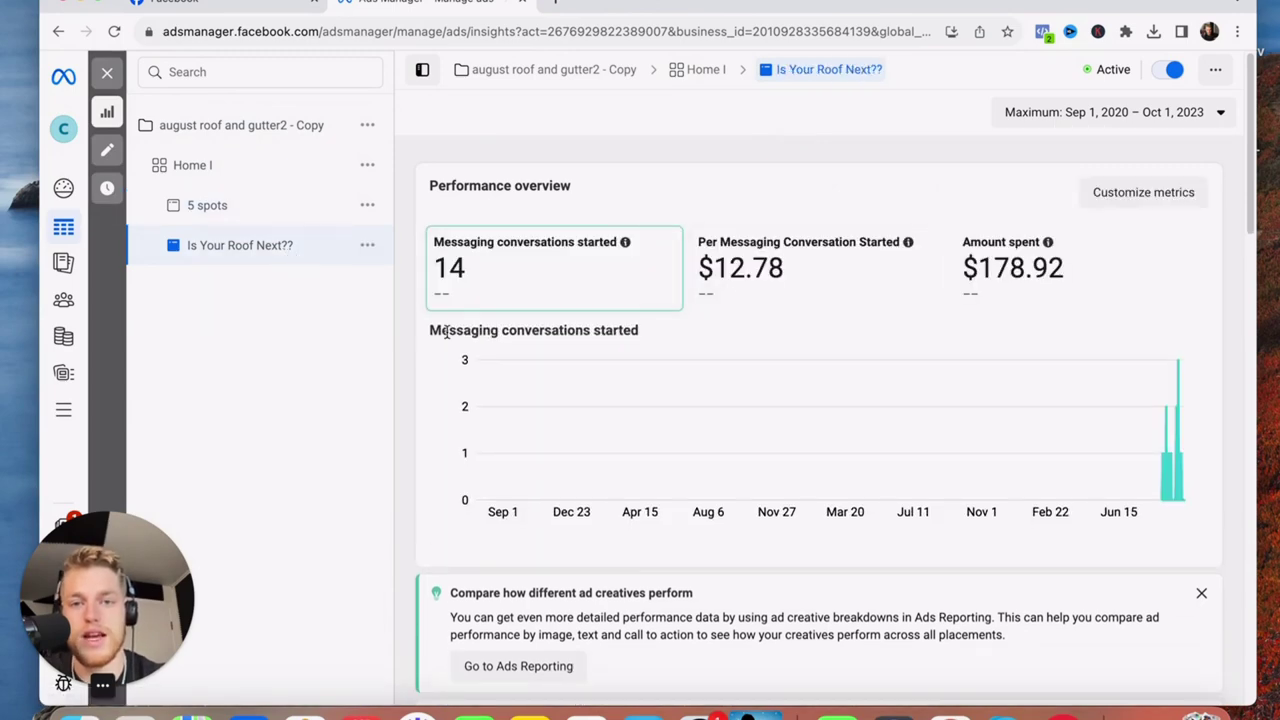
scroll(790, 330, down, 15)
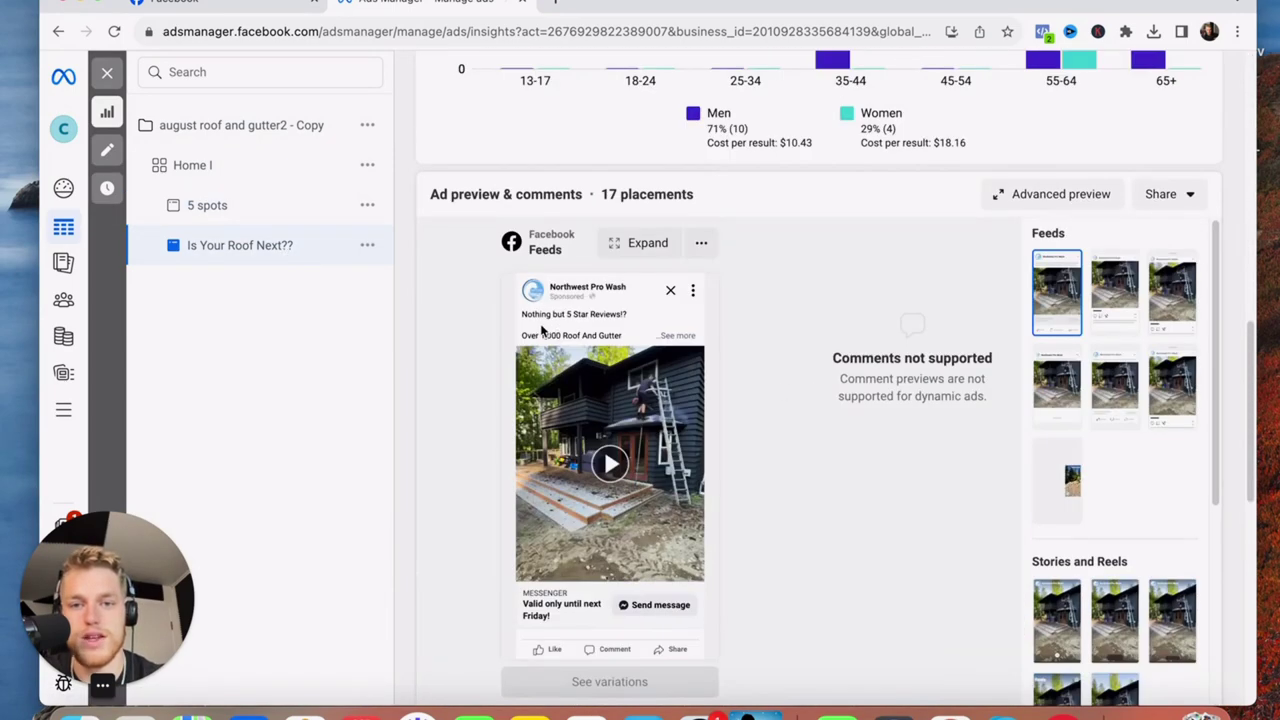
click(266, 205)
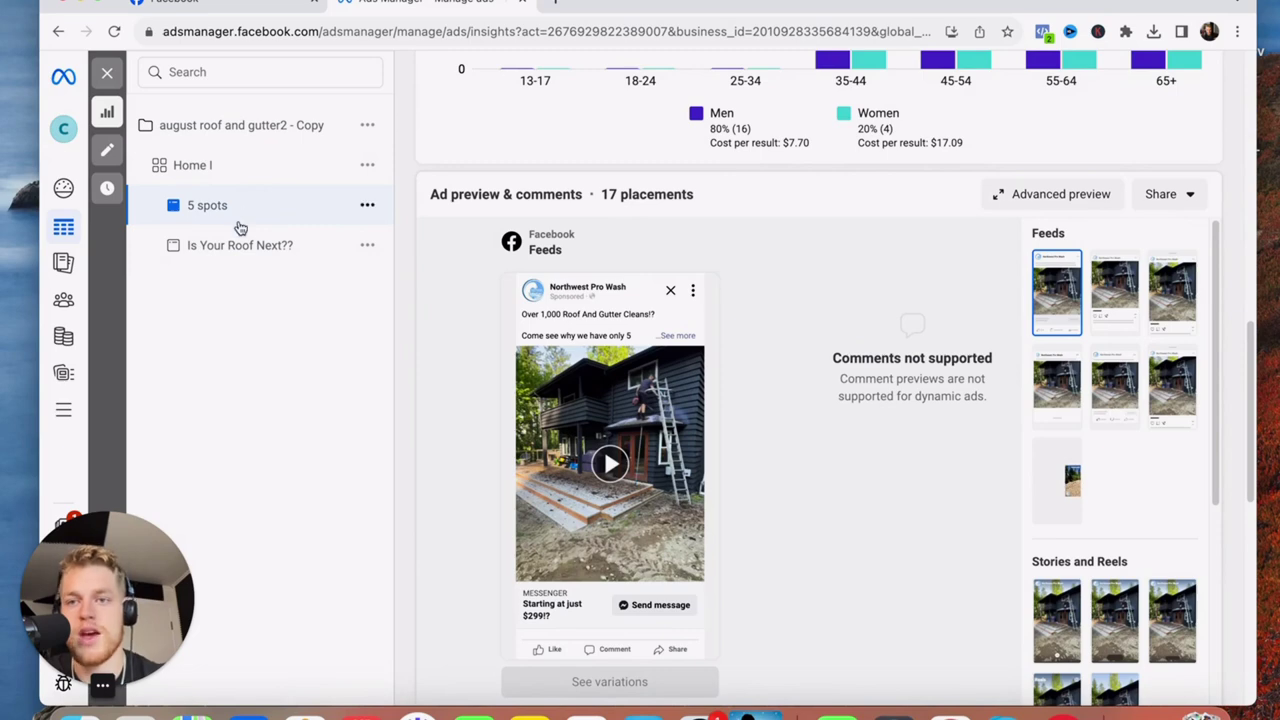
scroll(686, 420, up, 15)
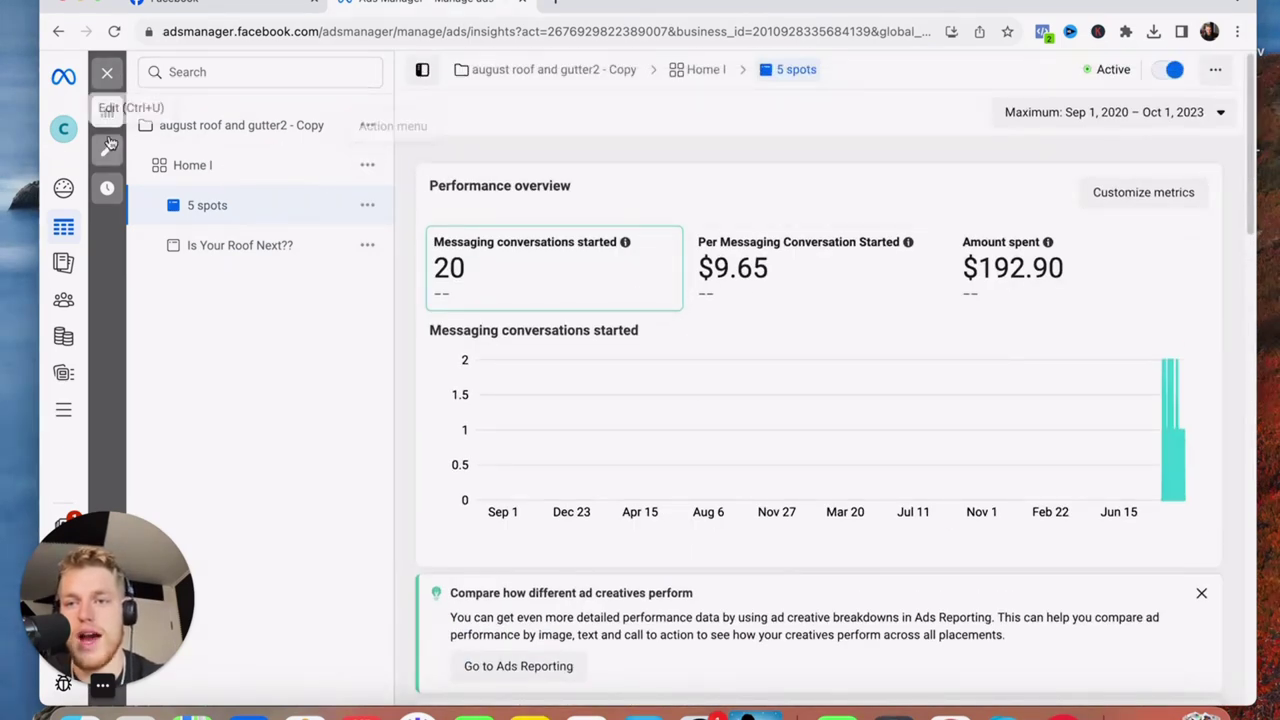
click(368, 167)
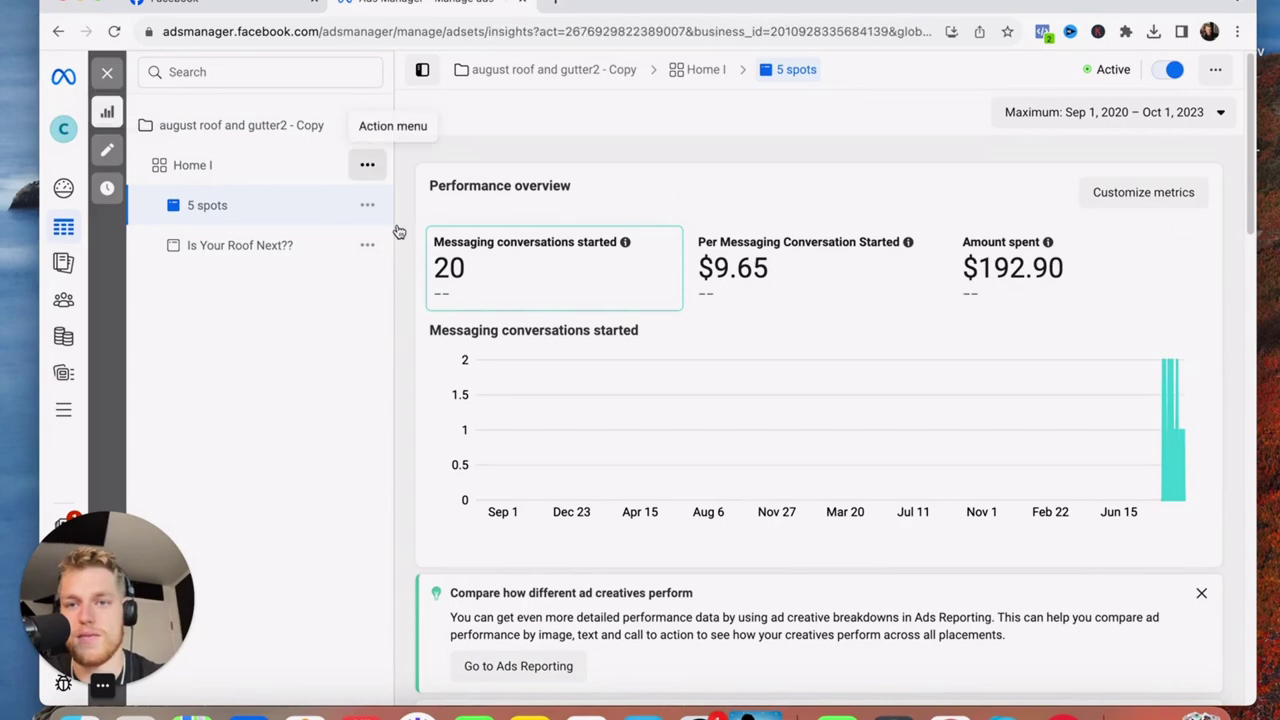
- Duplicate Home I as 1 copy into the original campaign, creating Home I - Copy
click(420, 253)
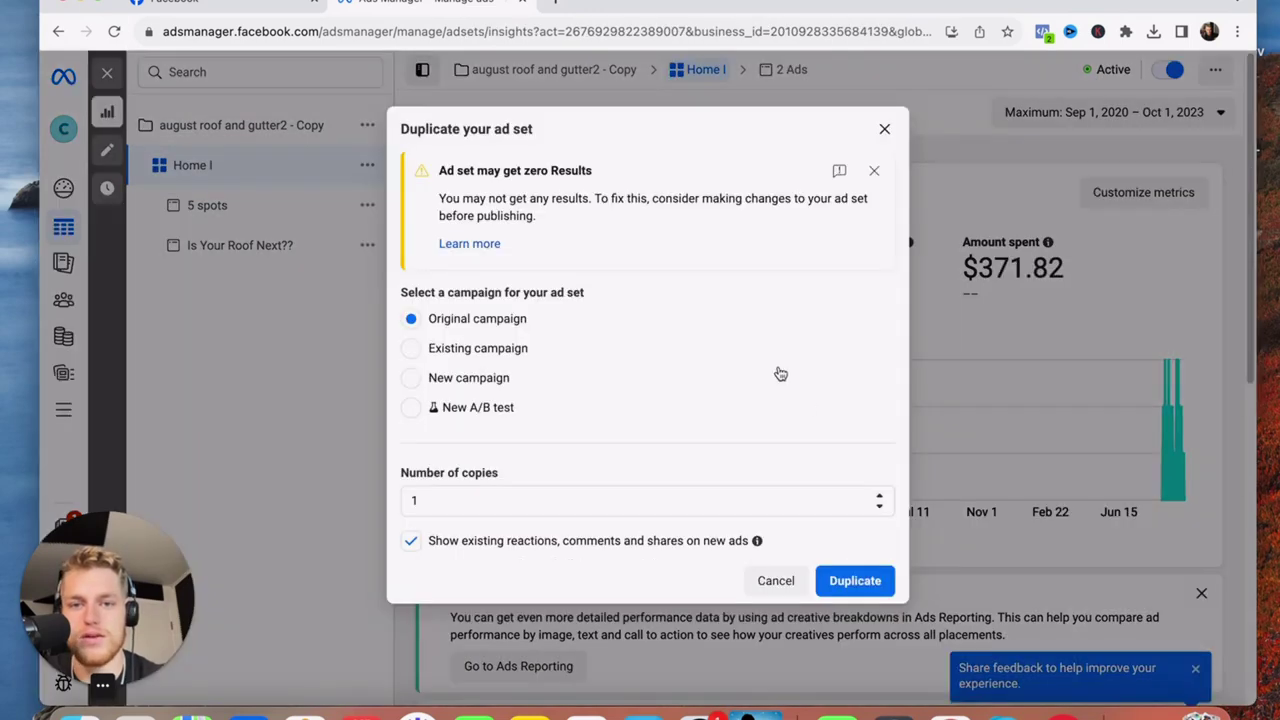
click(886, 580)
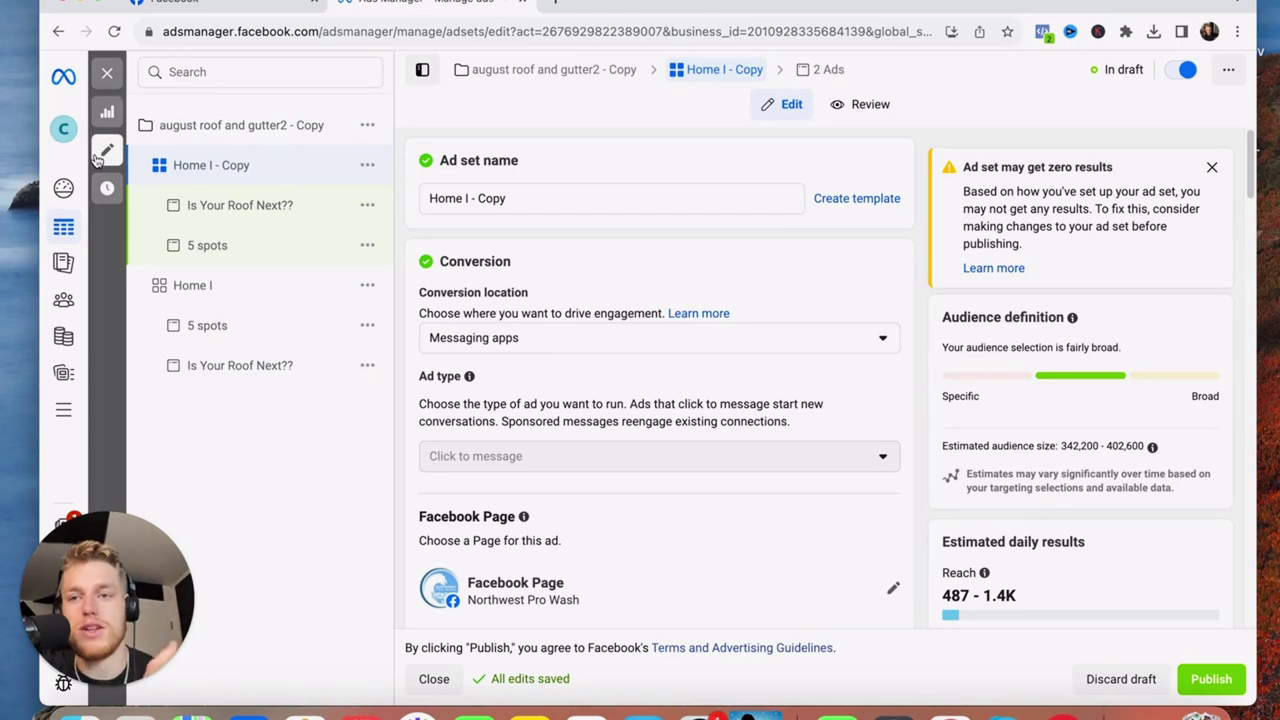
click(192, 128)
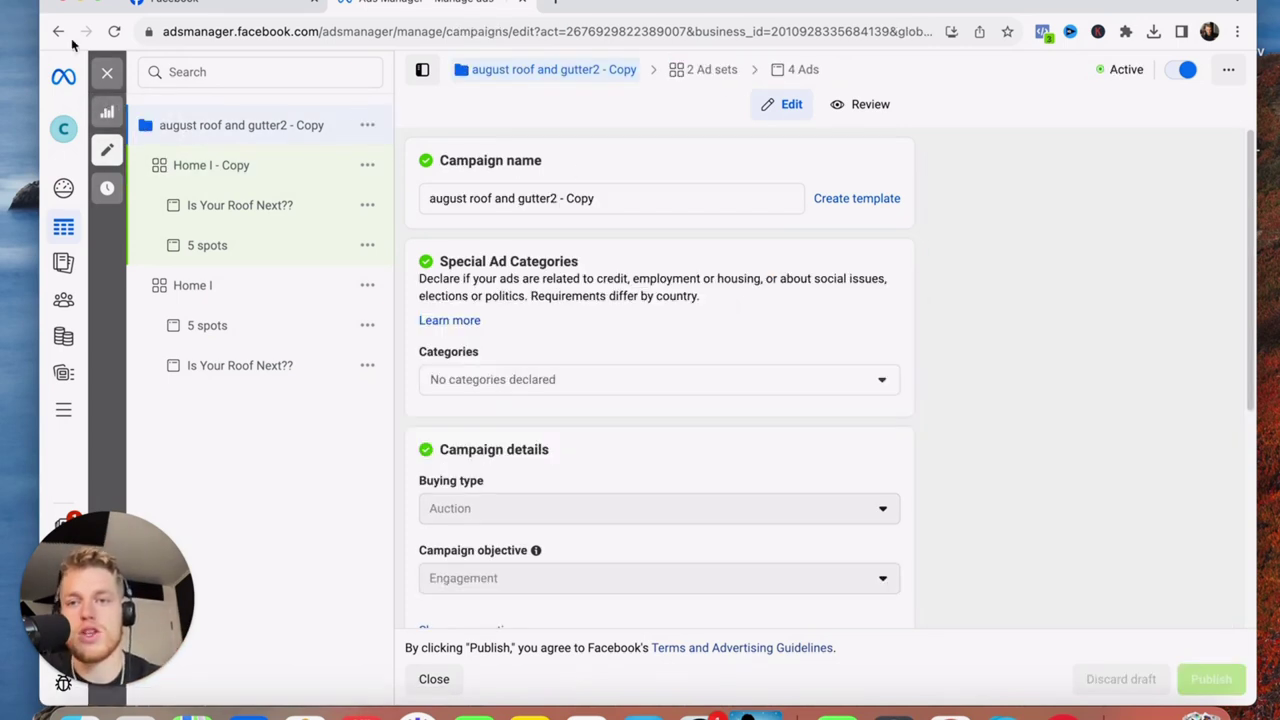
- Create a new campaign with the Engagement objective in a new tab
click(556, 4)
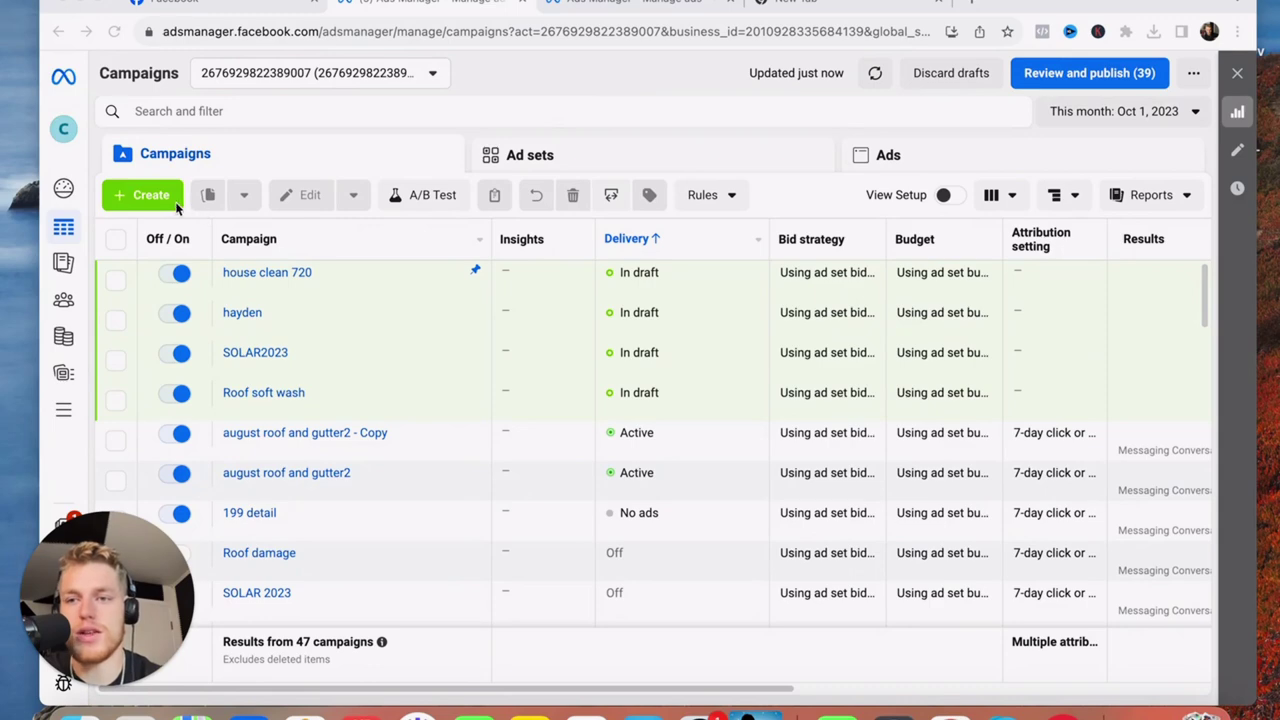
click(150, 196)
scroll(706, 349, down, 3)
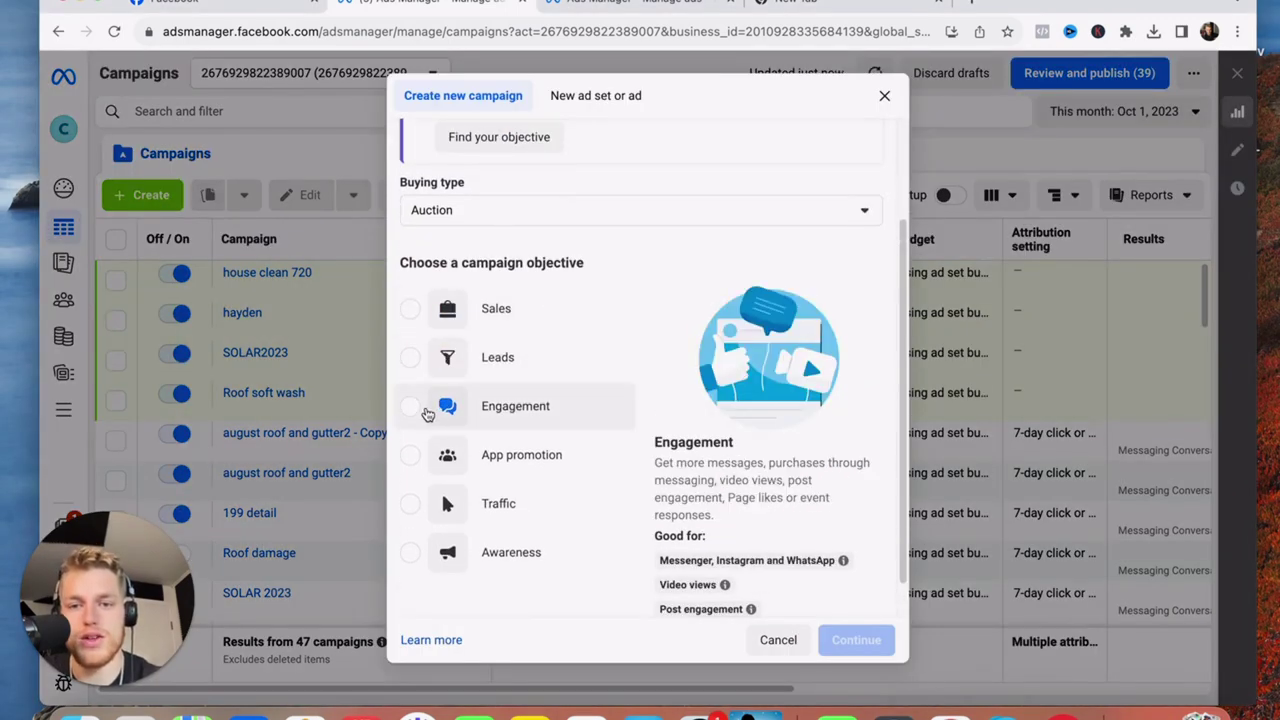
click(410, 406)
click(853, 641)
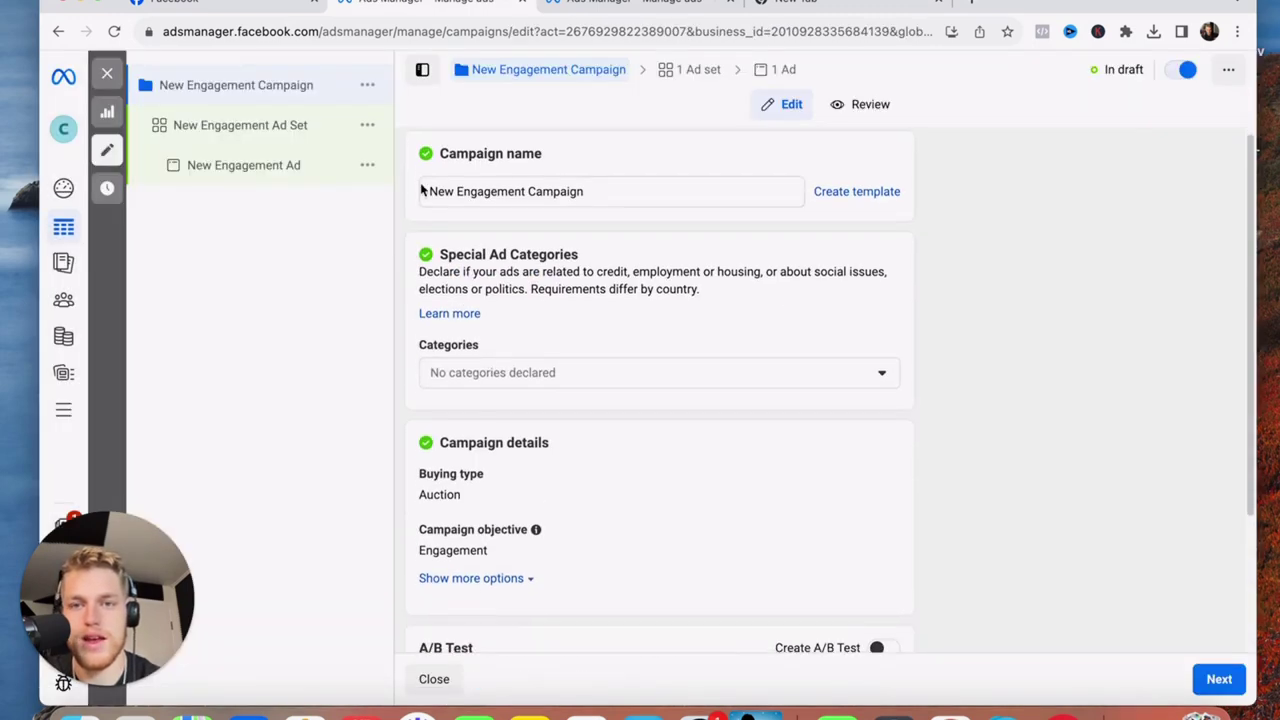
- Rename the new campaign to "GUtter special"
triple_click(587, 190)
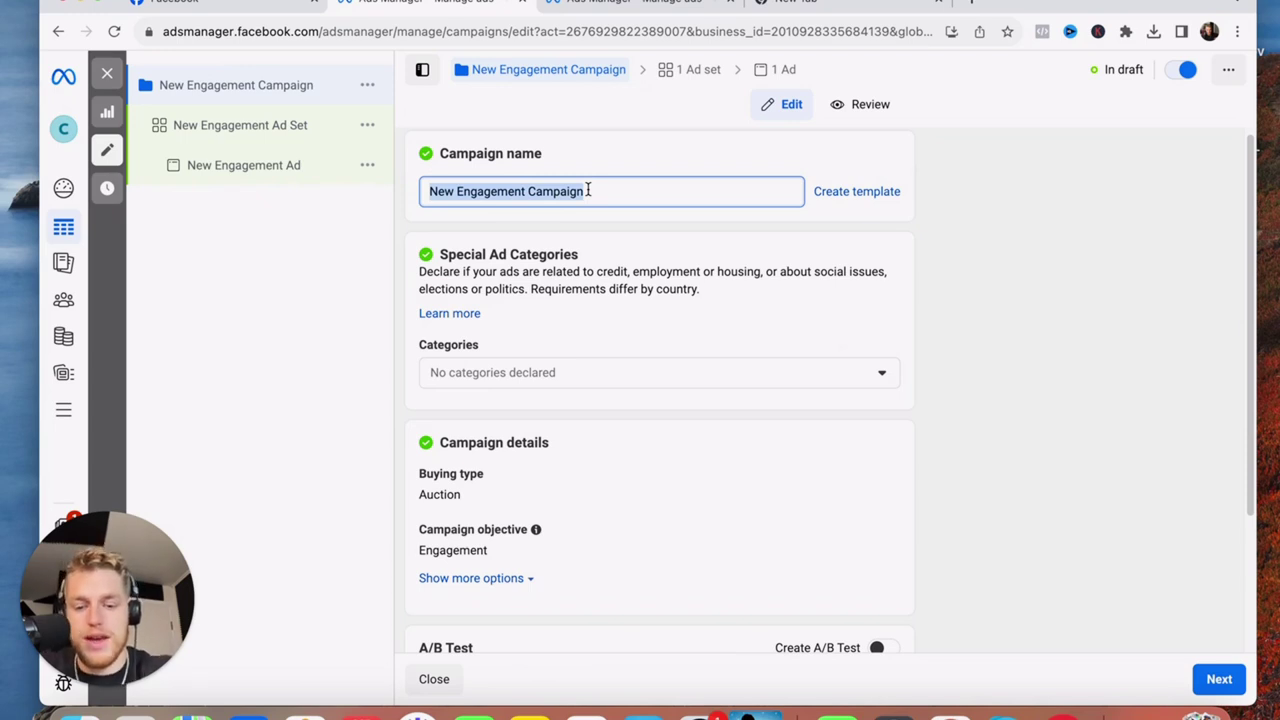
text(Ro)
key(BackSpace)
key(BackSpace)
text(GUu)
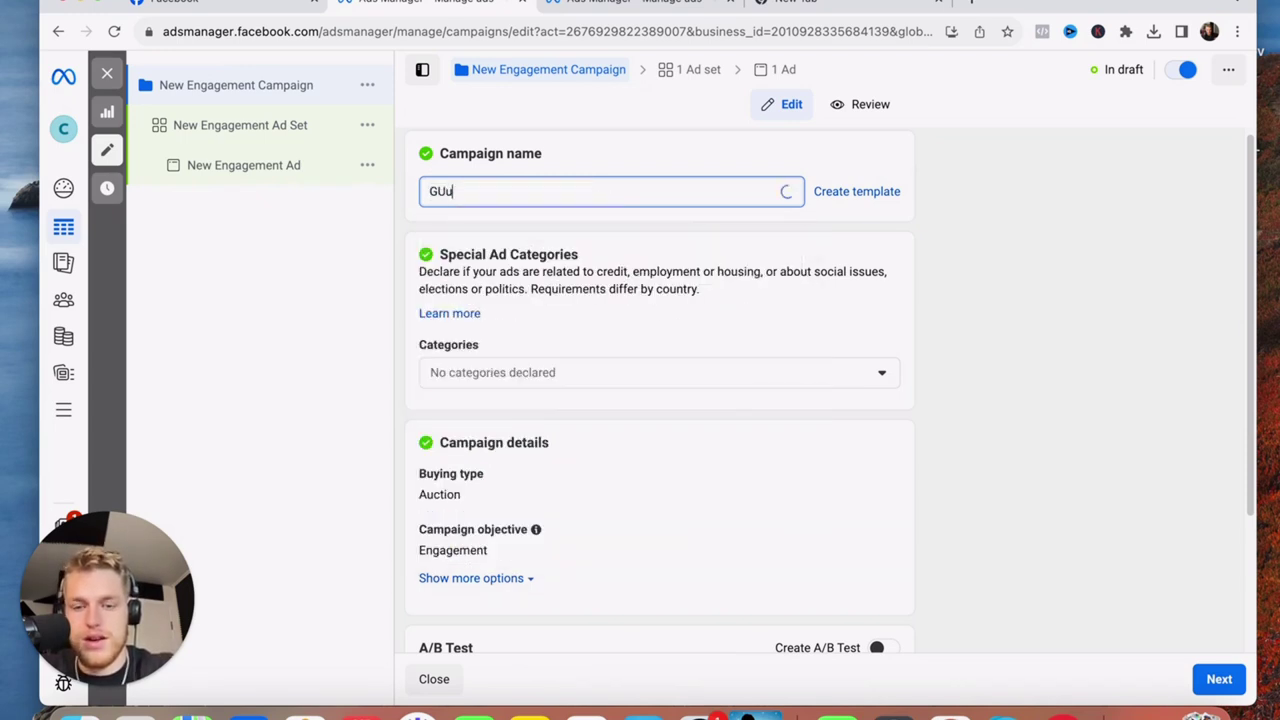
key(BackSpace)
text(tter spe)
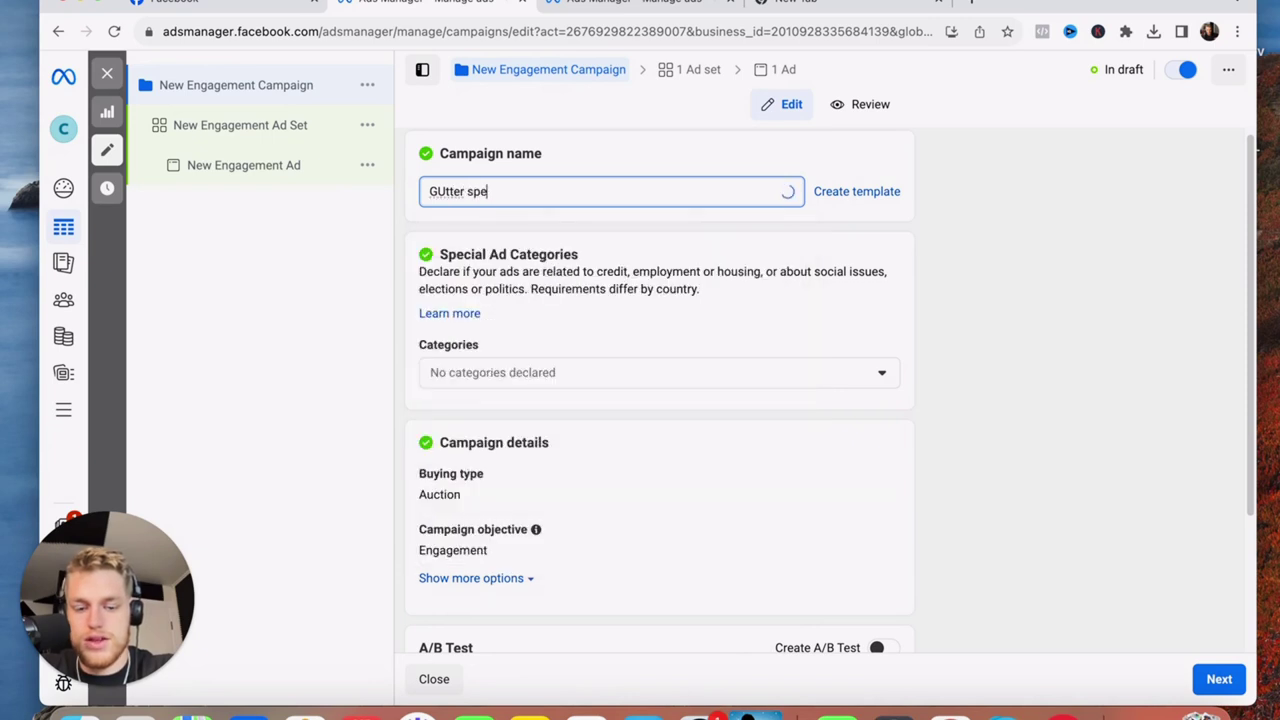
text(cial)
click(792, 104)
scroll(640, 400, down, 4)
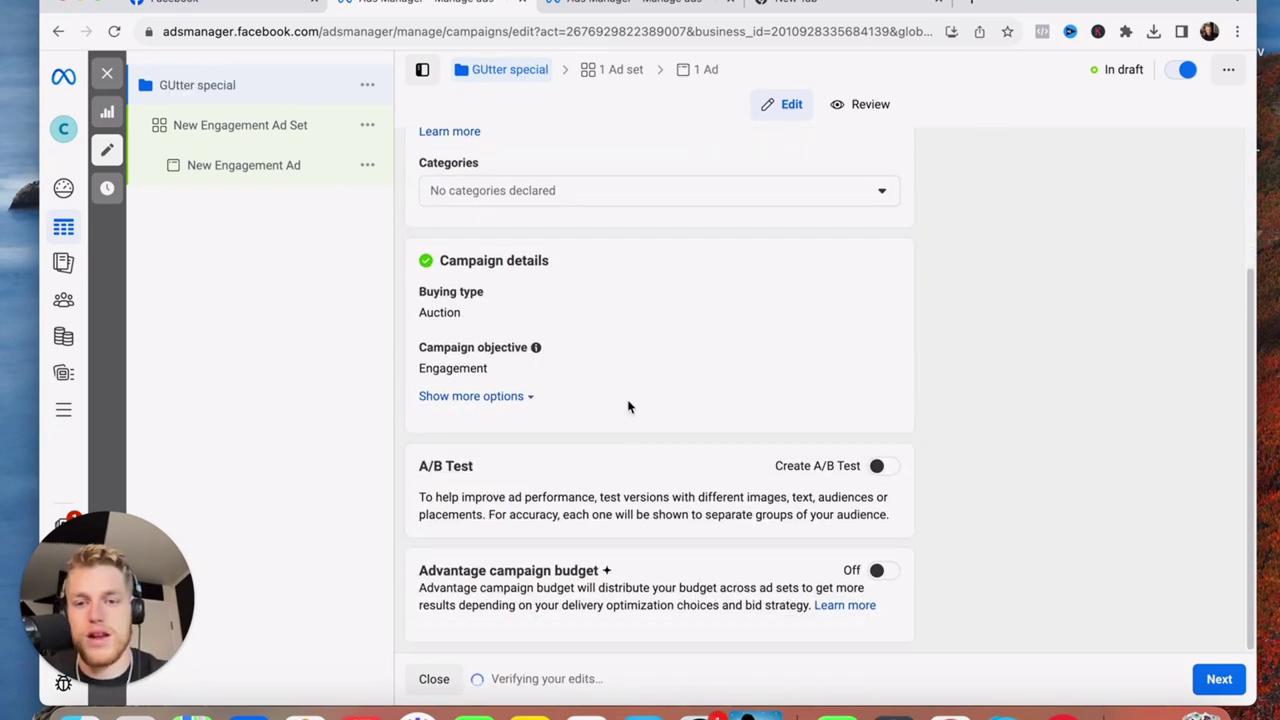
- Lower the new ad set's daily budget from $20.00 to $10.00
click(1216, 679)
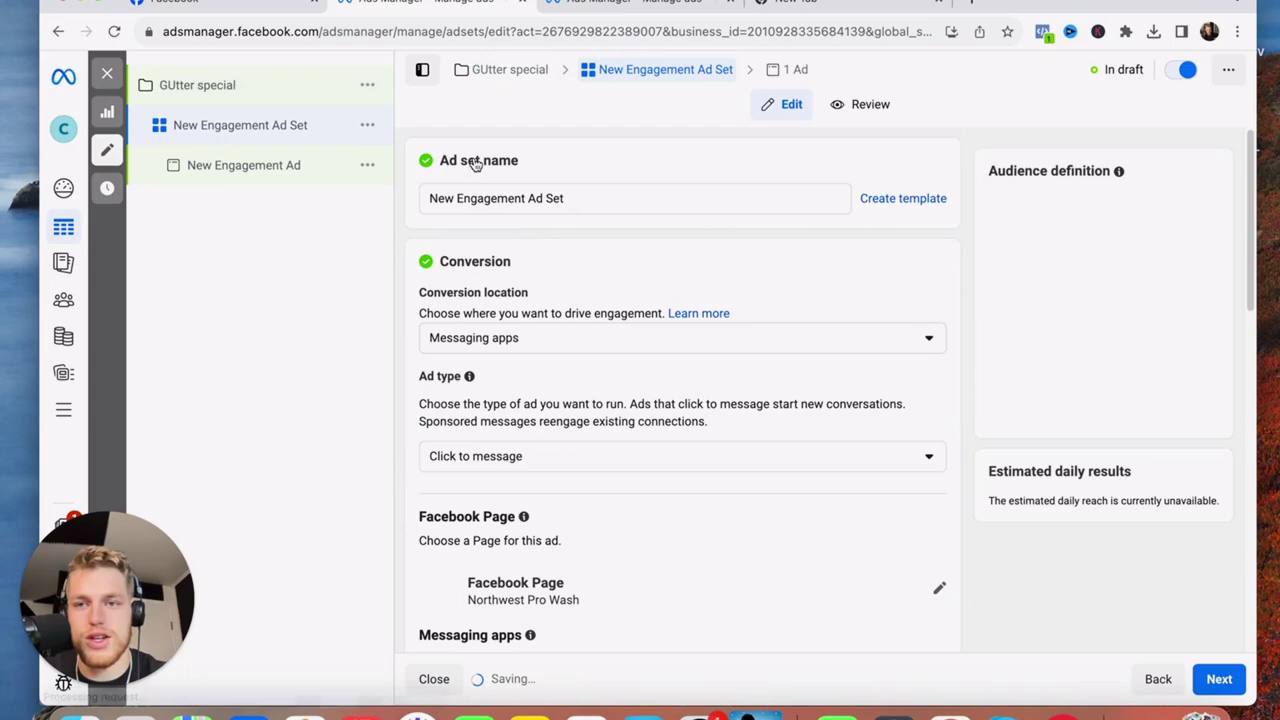
scroll(566, 323, down, 7)
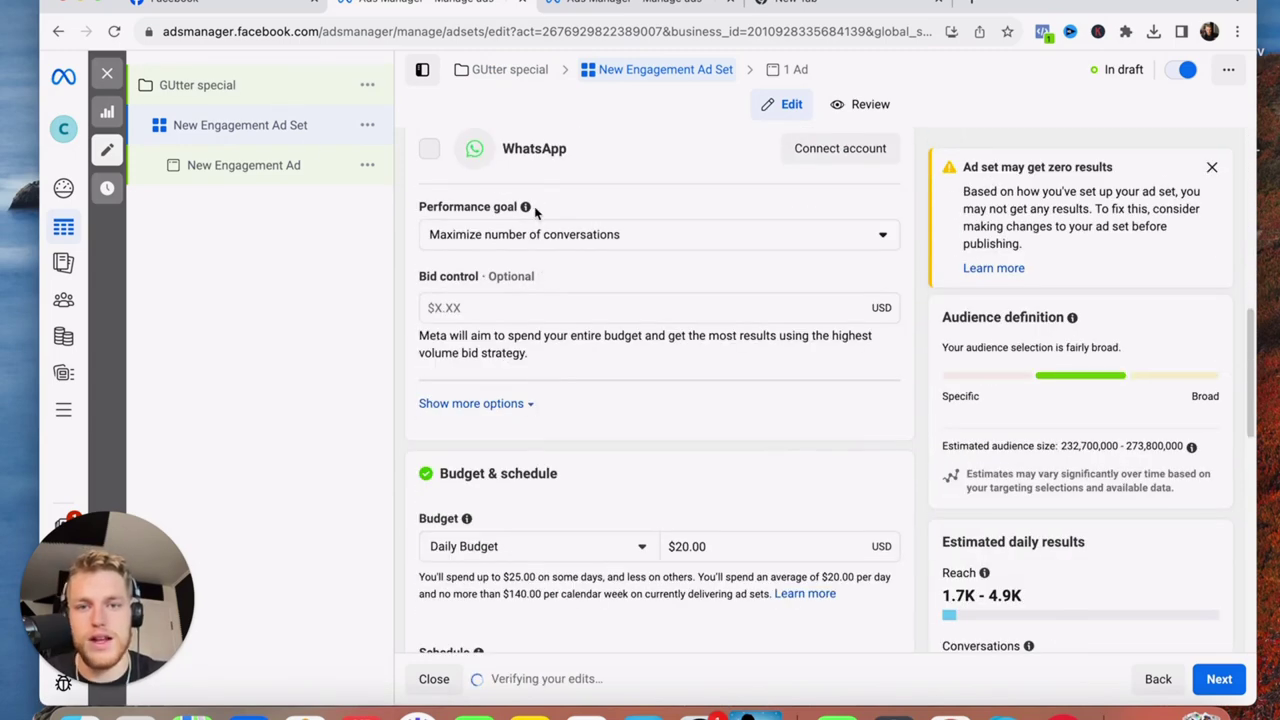
scroll(701, 530, down, 1)
click(686, 521)
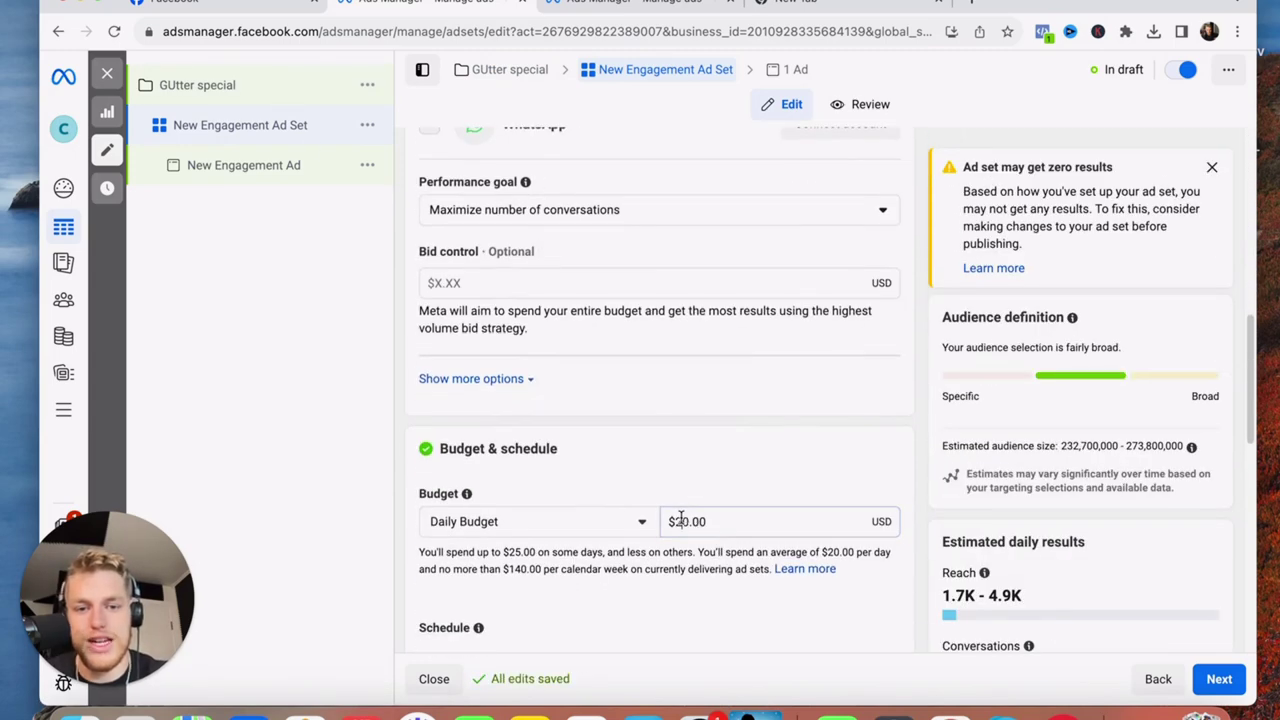
key(BackSpace)
text(1)
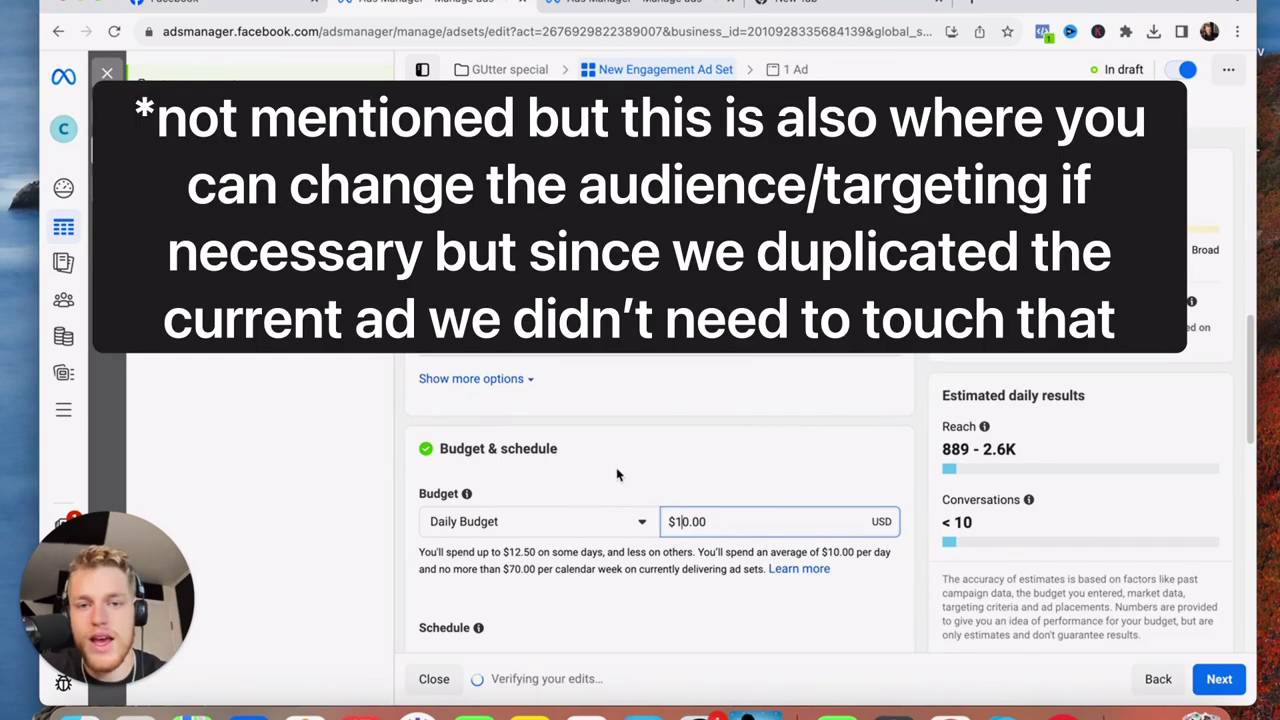
click(621, 292)
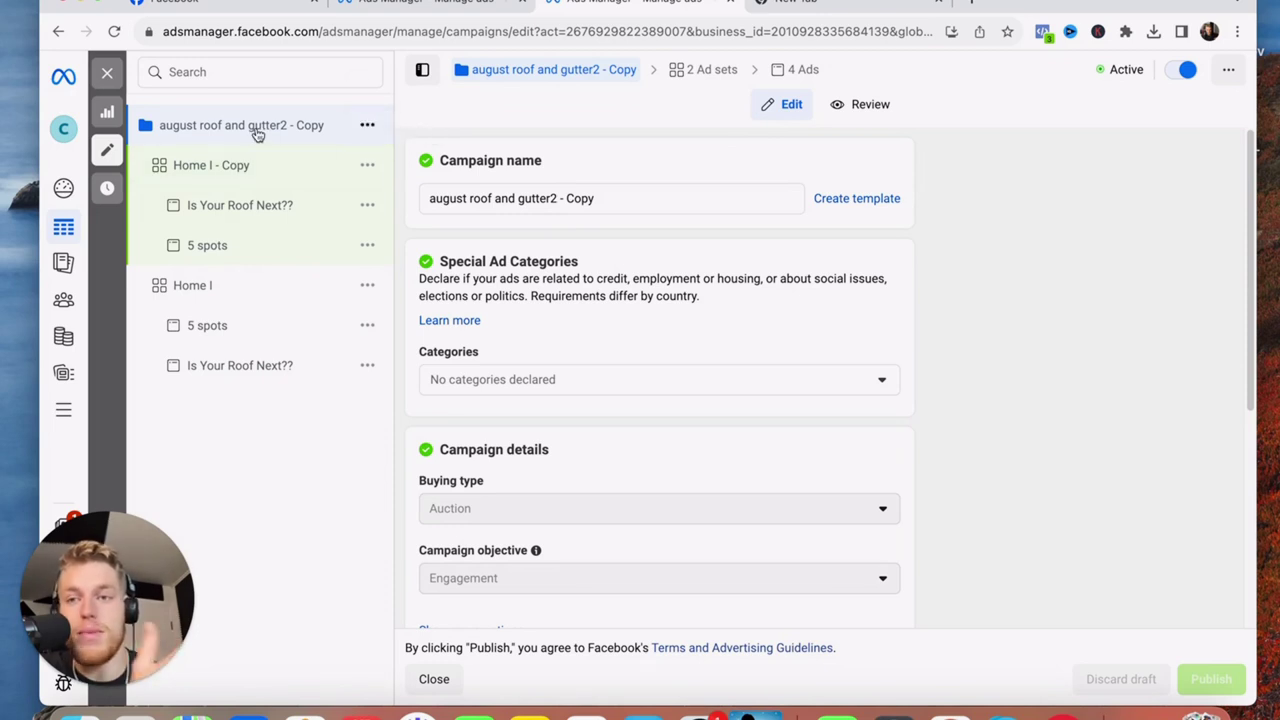
- Scroll down the august roof and gutter2 - Copy campaign settings
scroll(543, 300, down, 5)
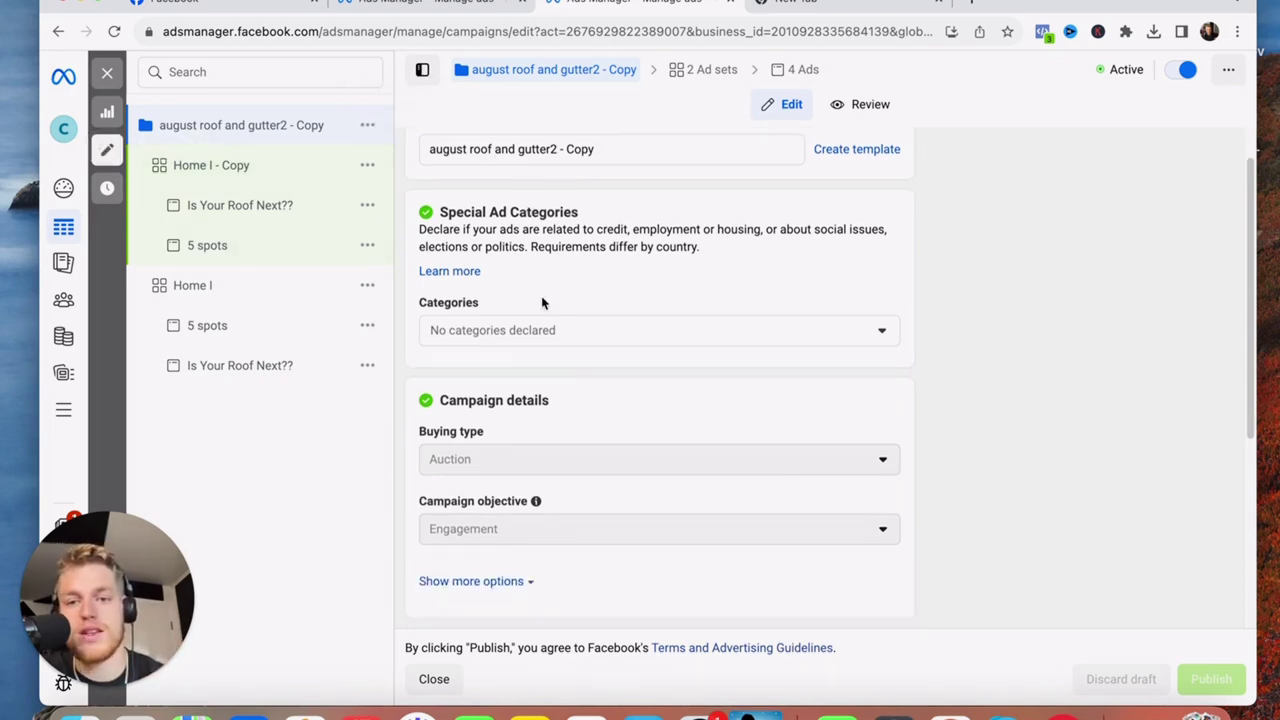
- Open the Is Your Roof Next?? ad in Home I - Copy and scroll through its settings
click(243, 174)
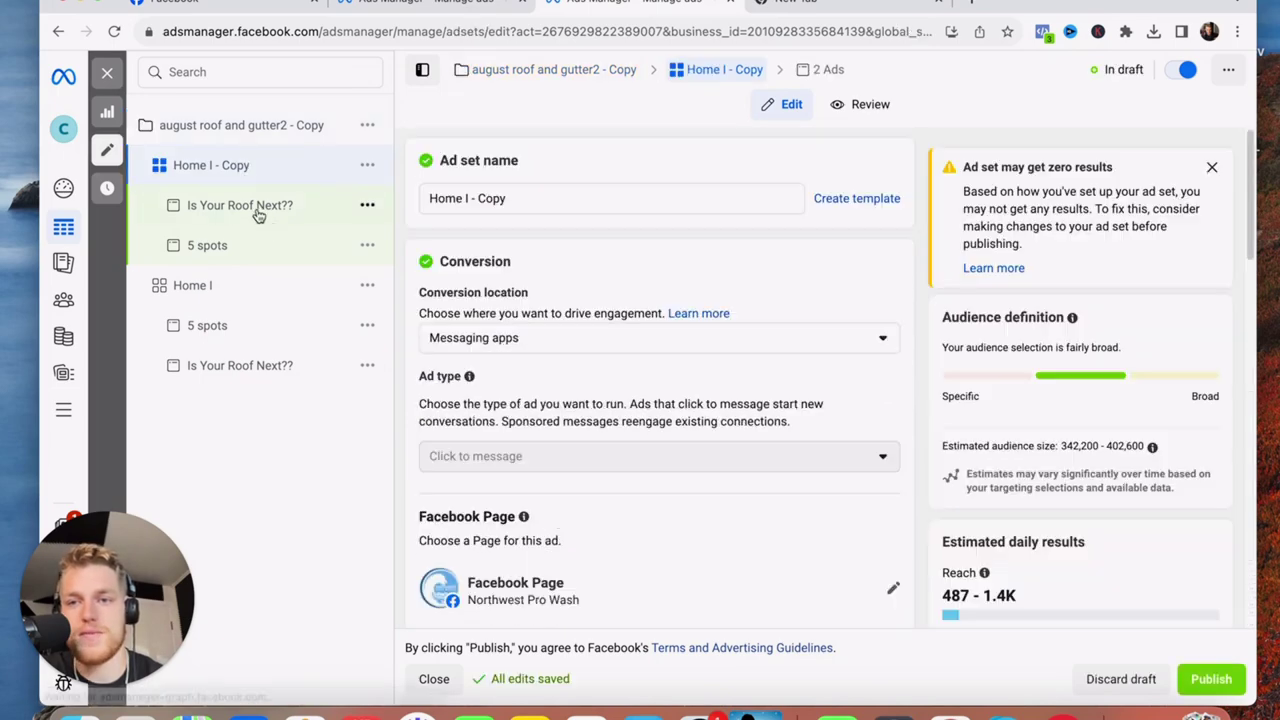
click(203, 210)
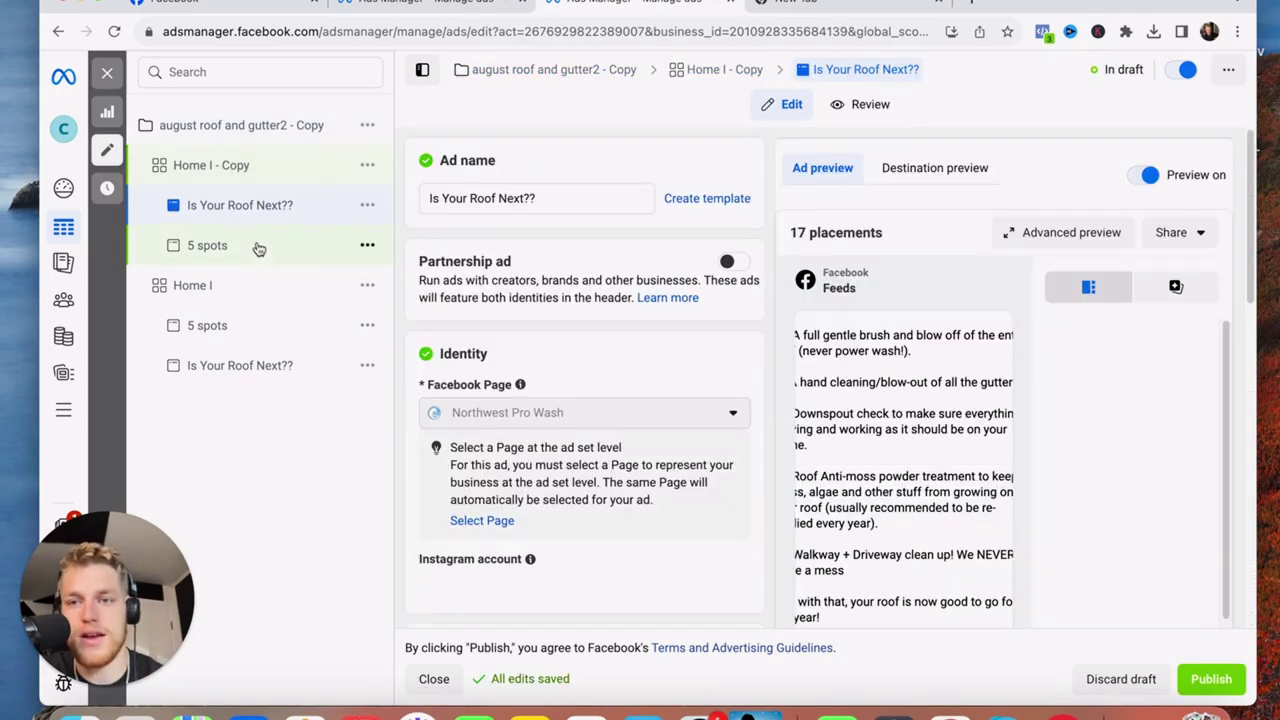
scroll(651, 186, down, 3)
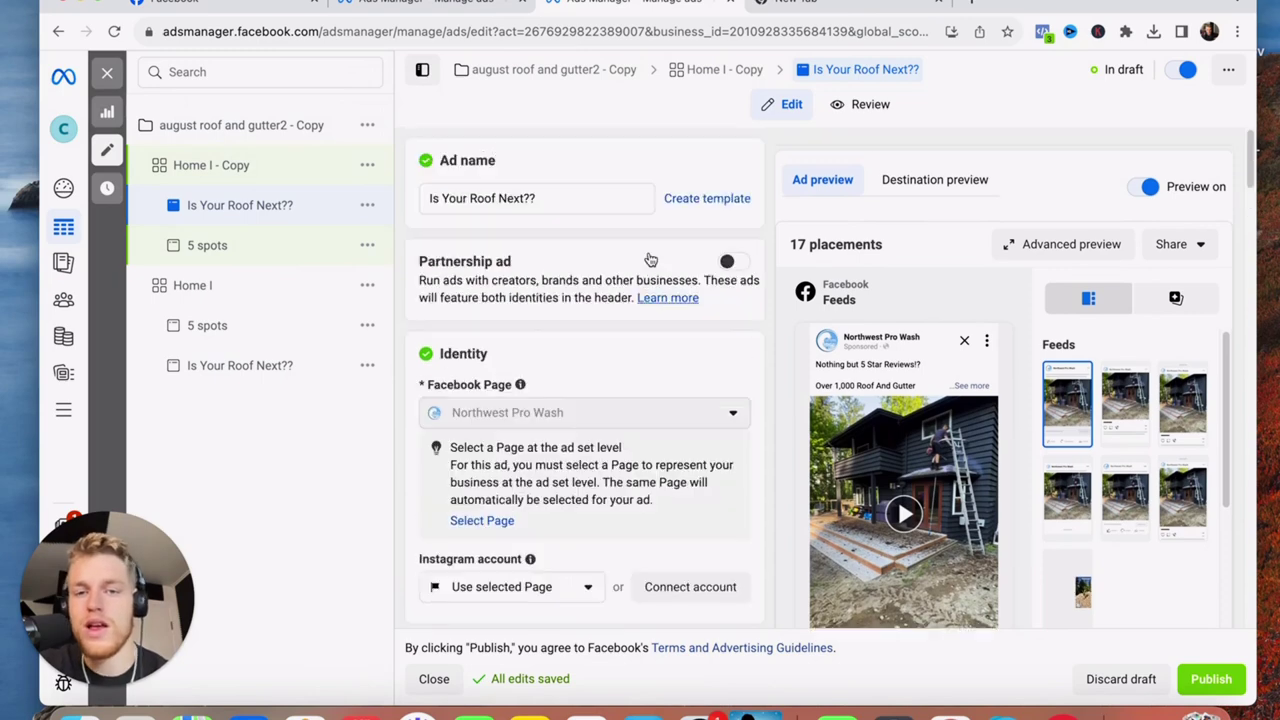
scroll(700, 383, down, 4)
scroll(700, 383, down, 10)
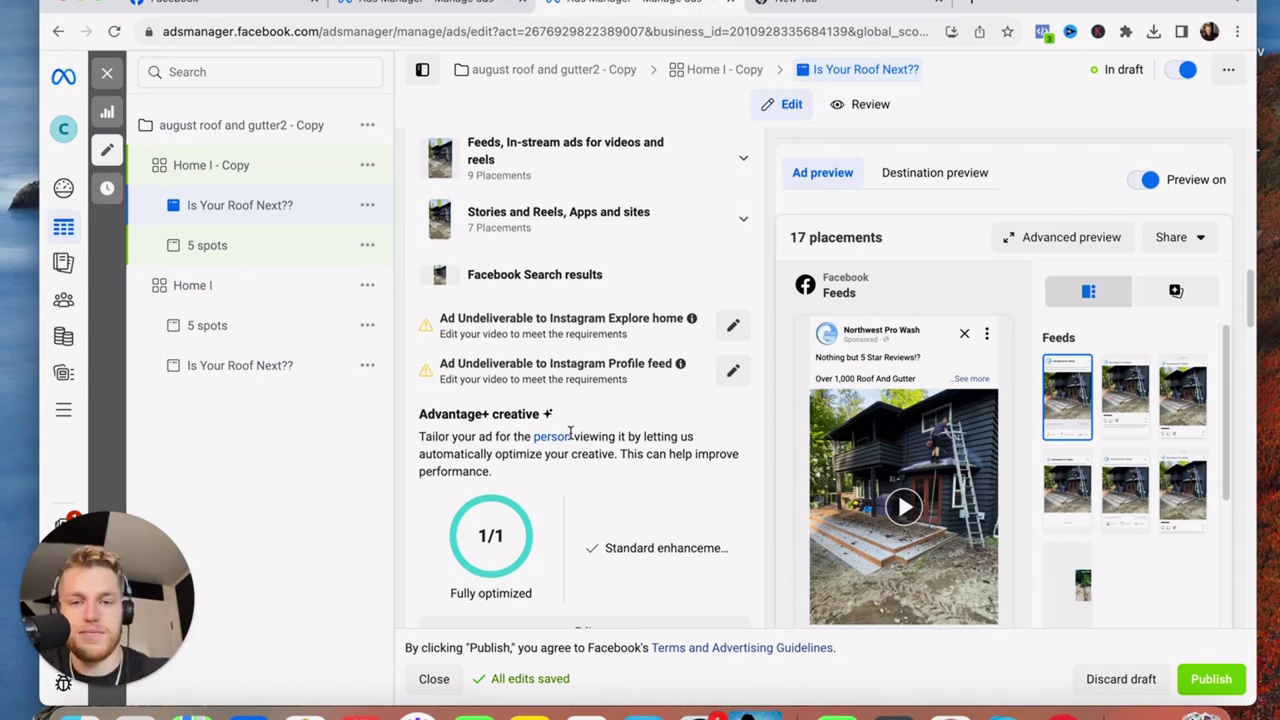
scroll(597, 443, down, 1)
scroll(511, 428, down, 10)
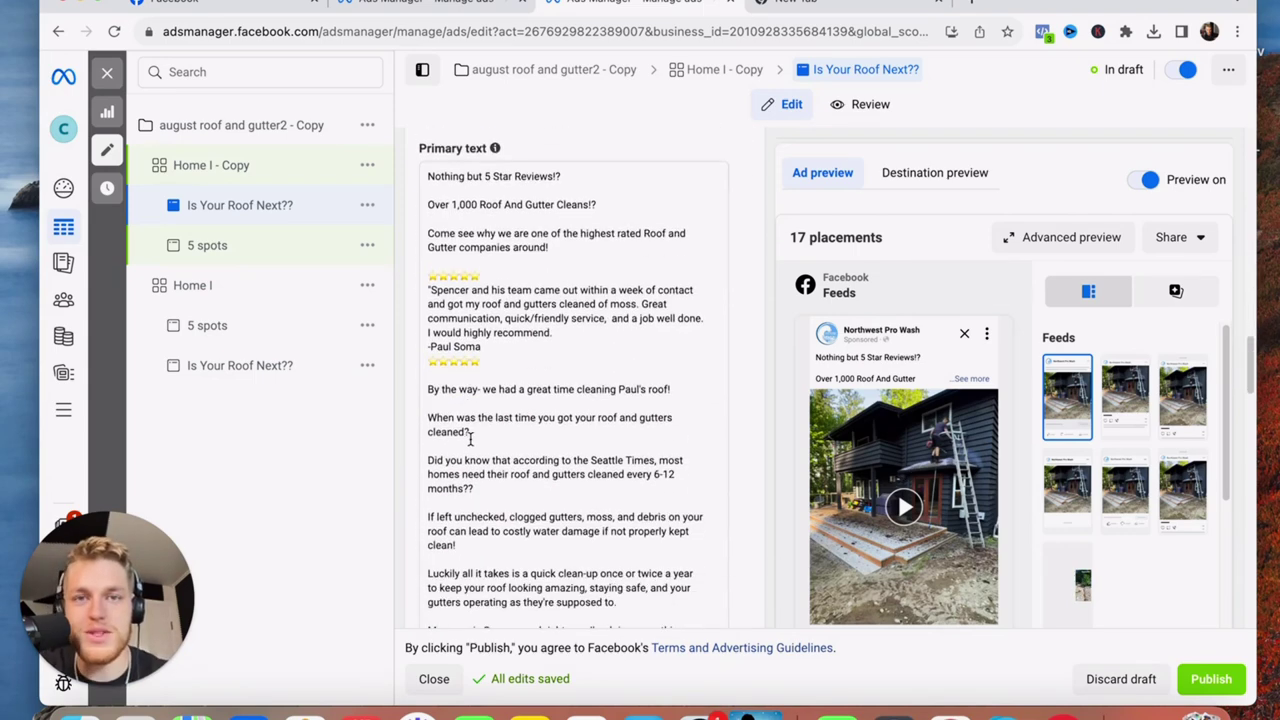
scroll(511, 428, down, 8)
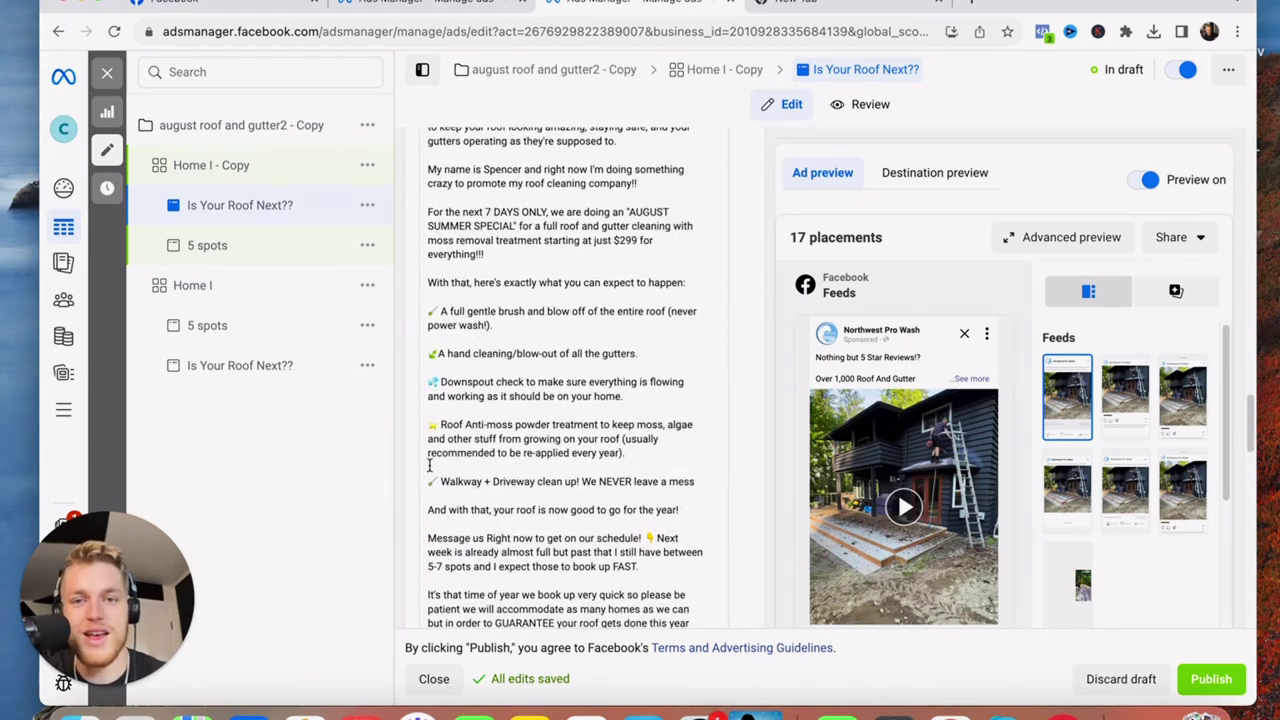
scroll(571, 466, down, 2)
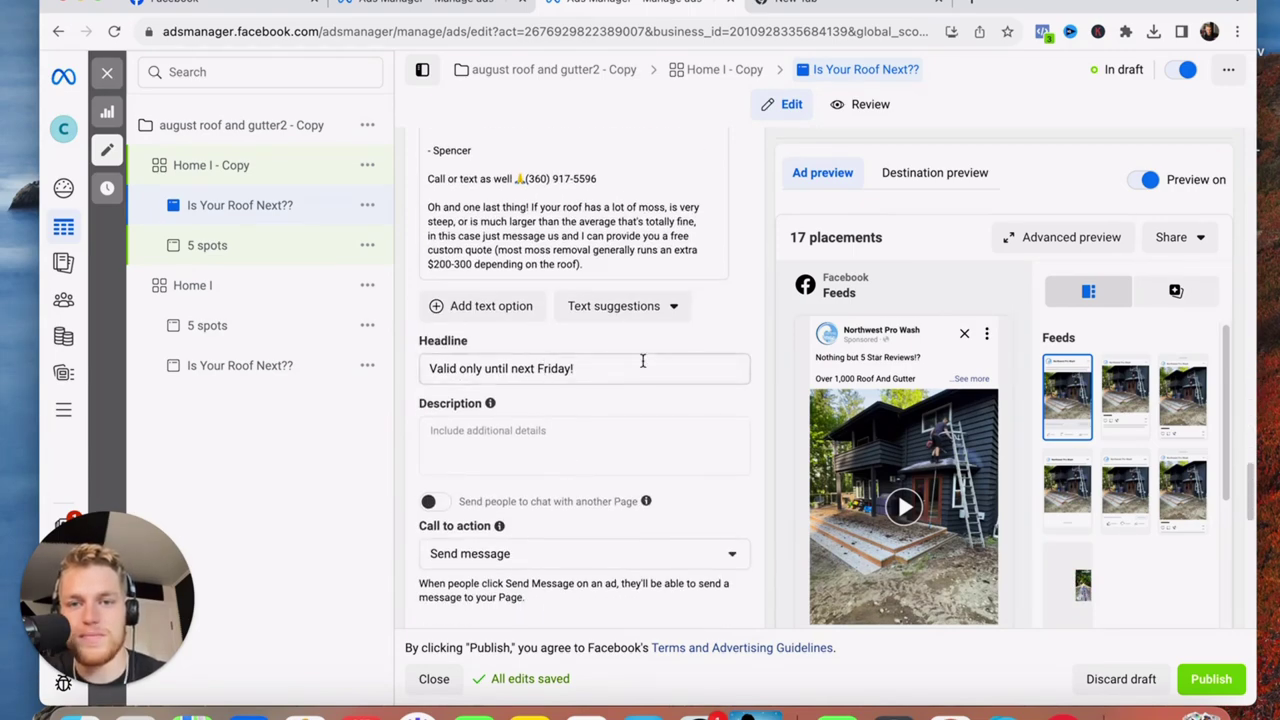
scroll(630, 362, up, 6)
scroll(620, 358, up, 6)
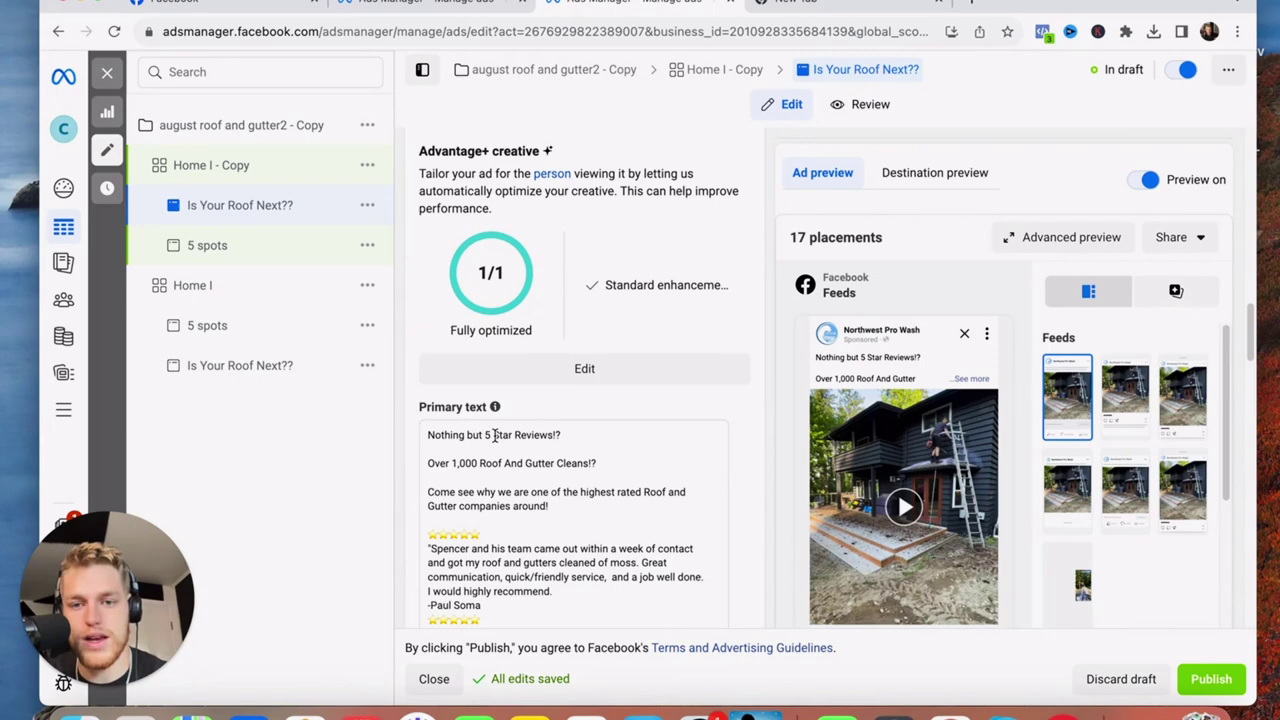
- Read through the primary text and select the word AUGUST in it
click(494, 434)
scroll(580, 400, down, 6)
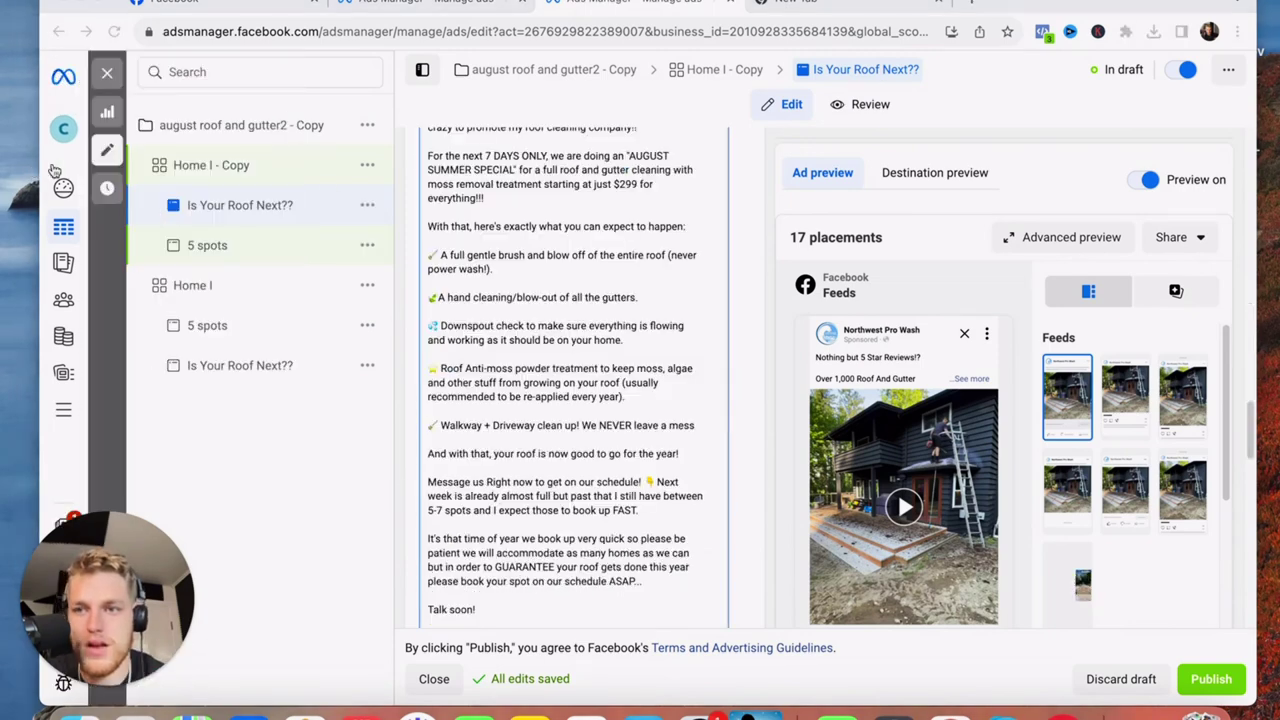
scroll(654, 346, up, 3)
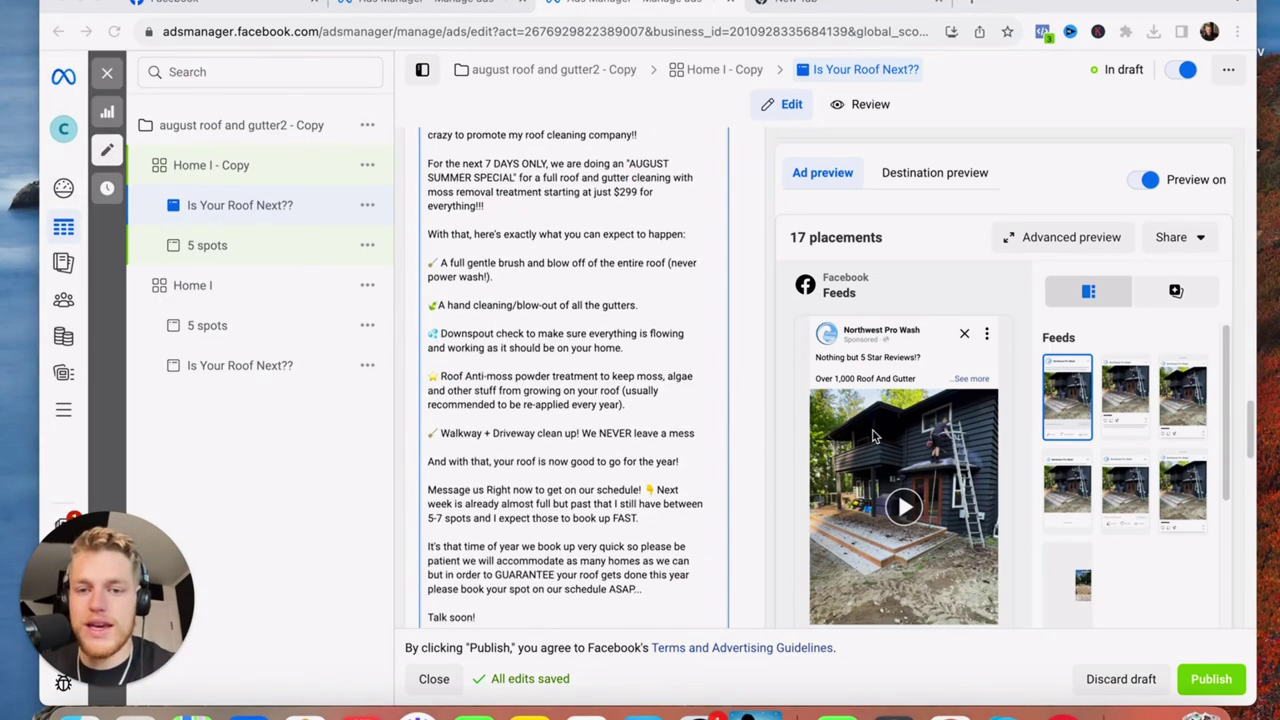
scroll(654, 346, up, 2)
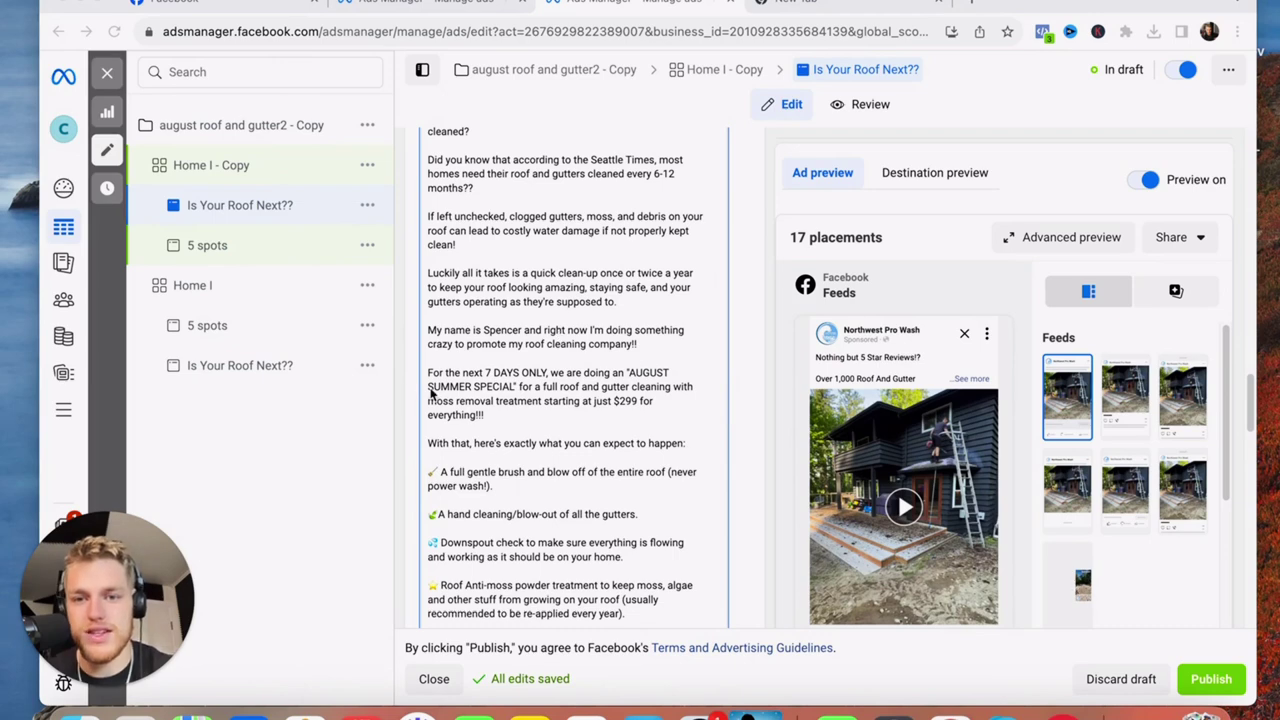
double_click(643, 376)
scroll(643, 376, up, 10)
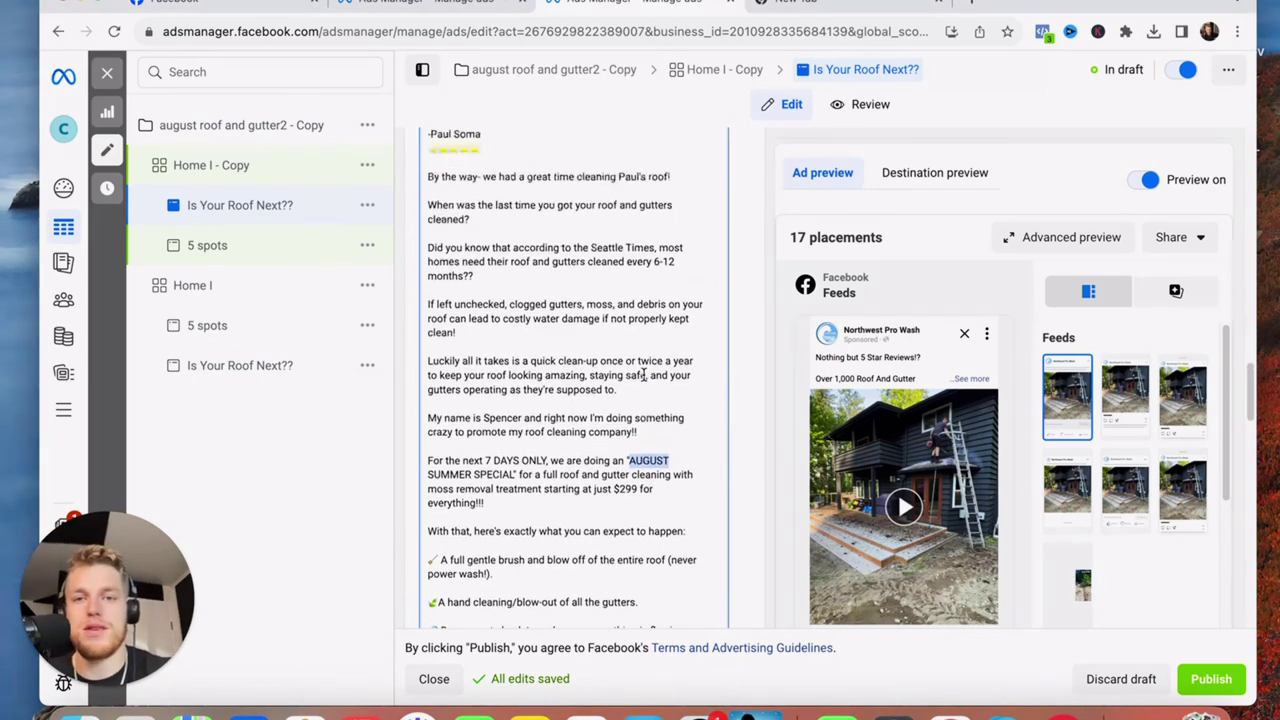
scroll(596, 388, down, 3)
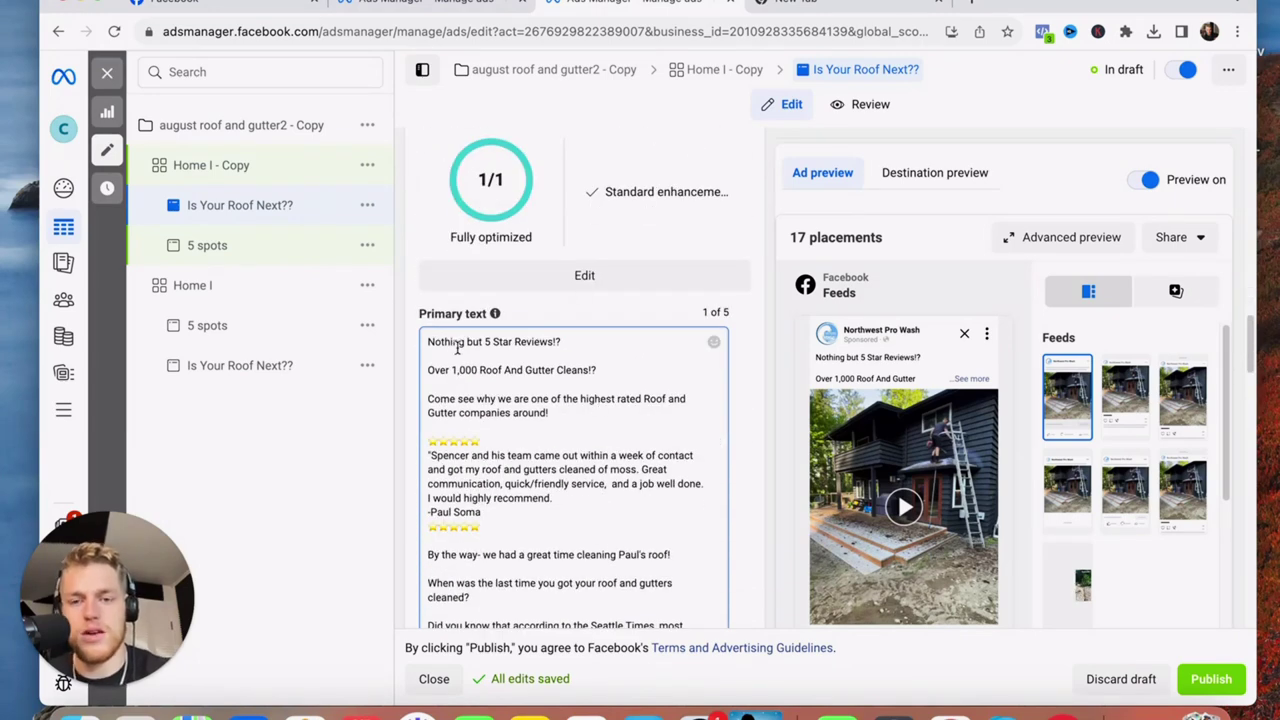
mouse_move(884, 368)
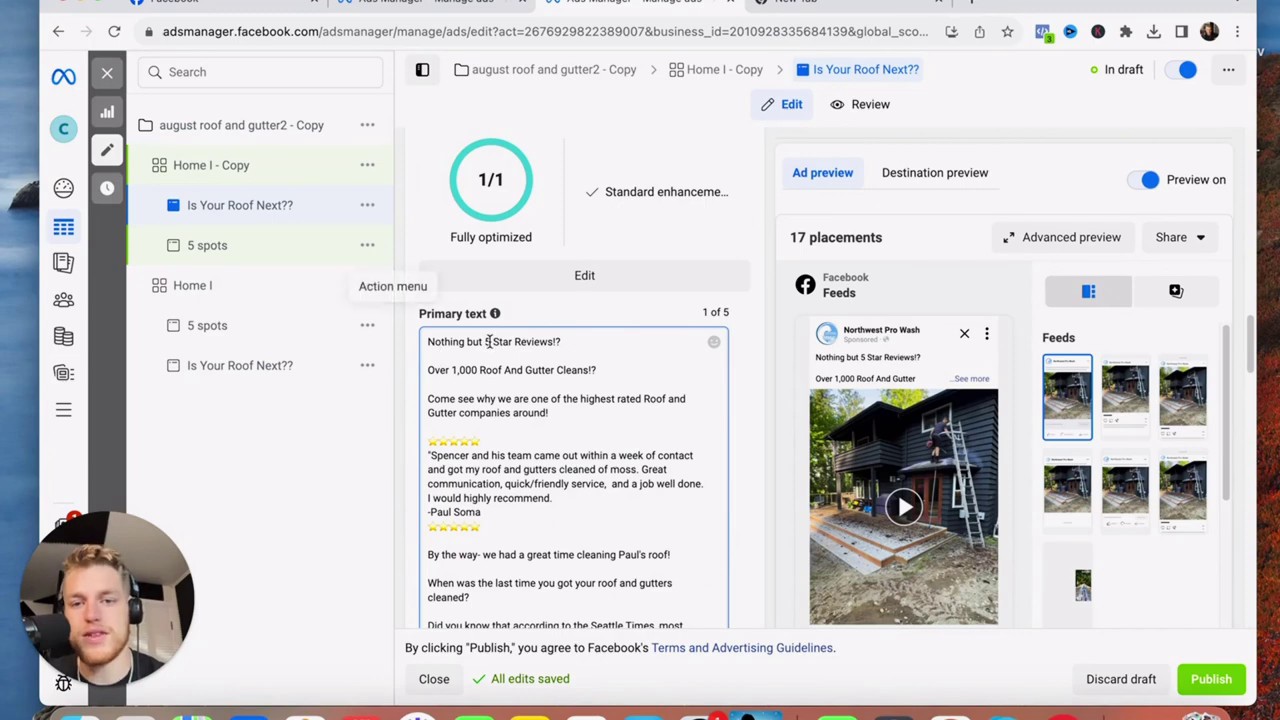
- Replace the entire primary text with the pasted Mountlake Terrace Residents copy
triple_click(427, 342)
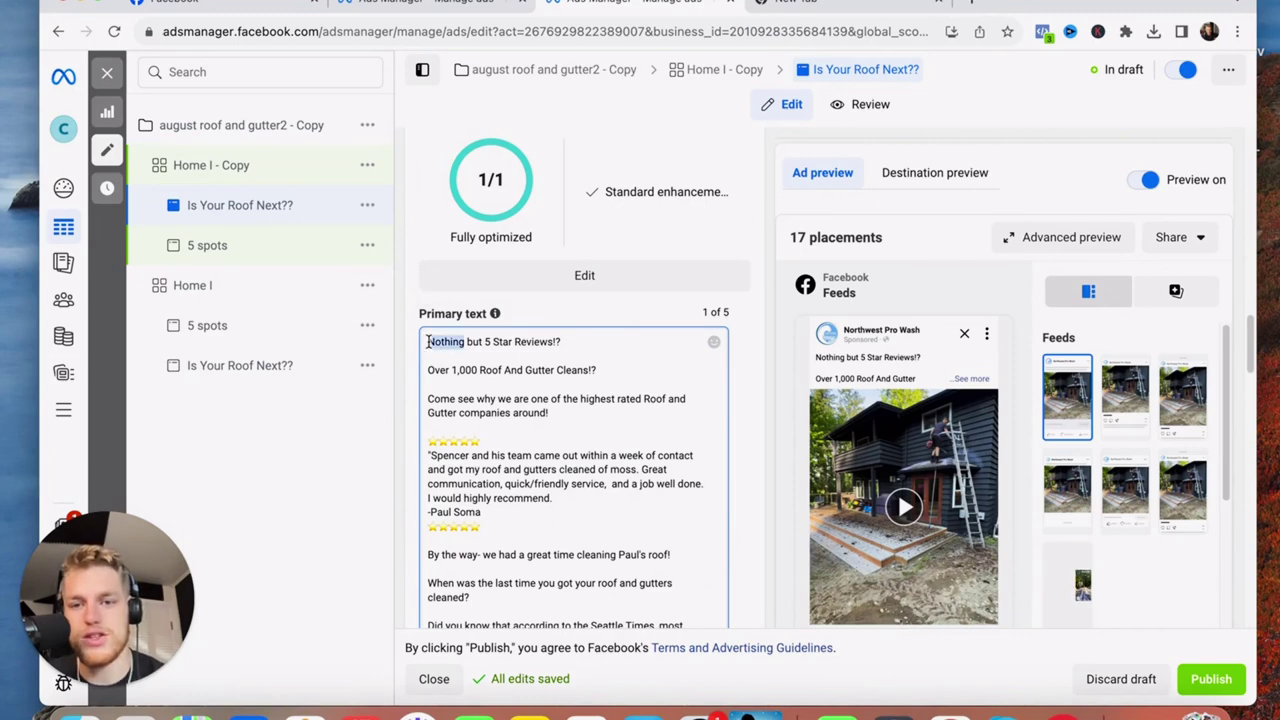
text(Octobe)
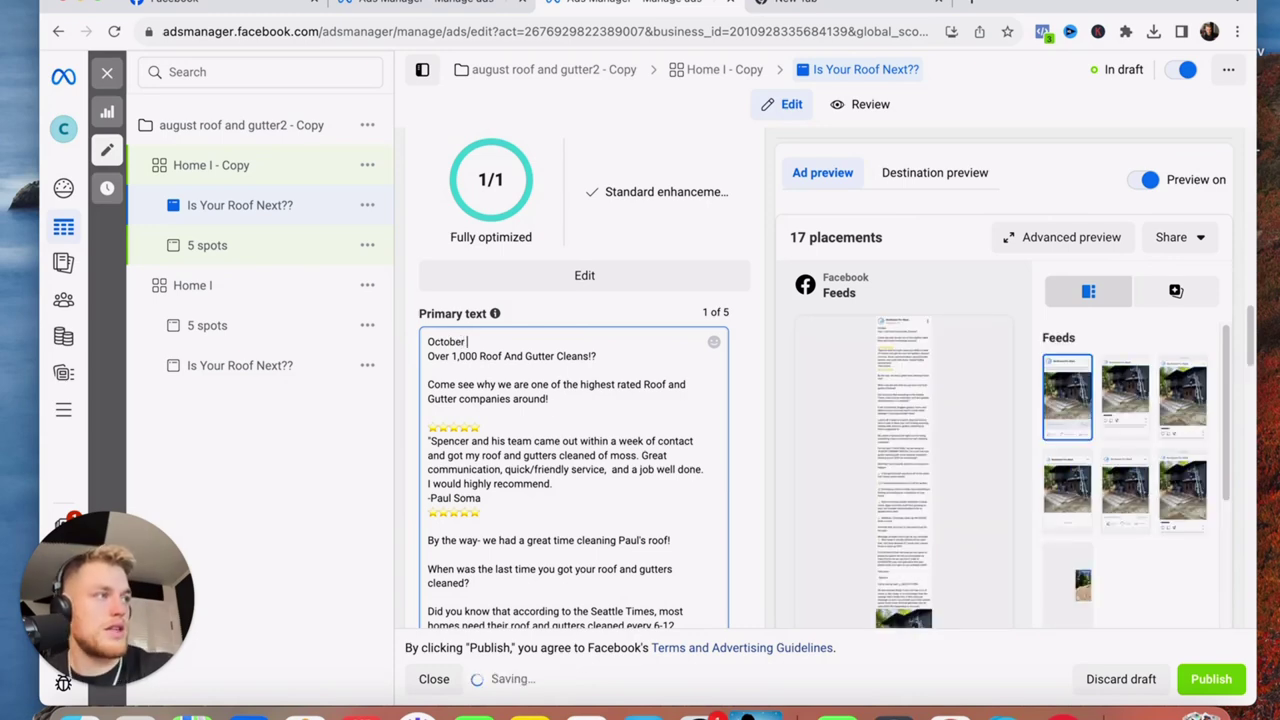
text(r)
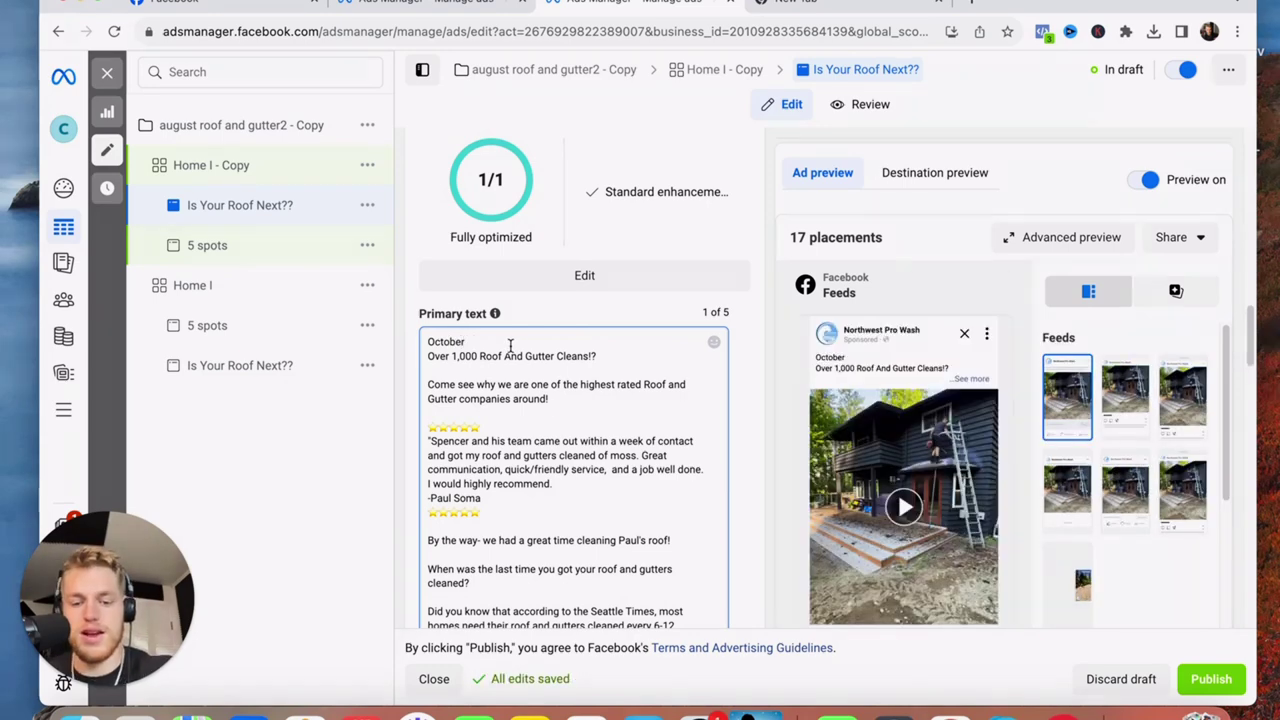
text( Gutter Clean Specia)
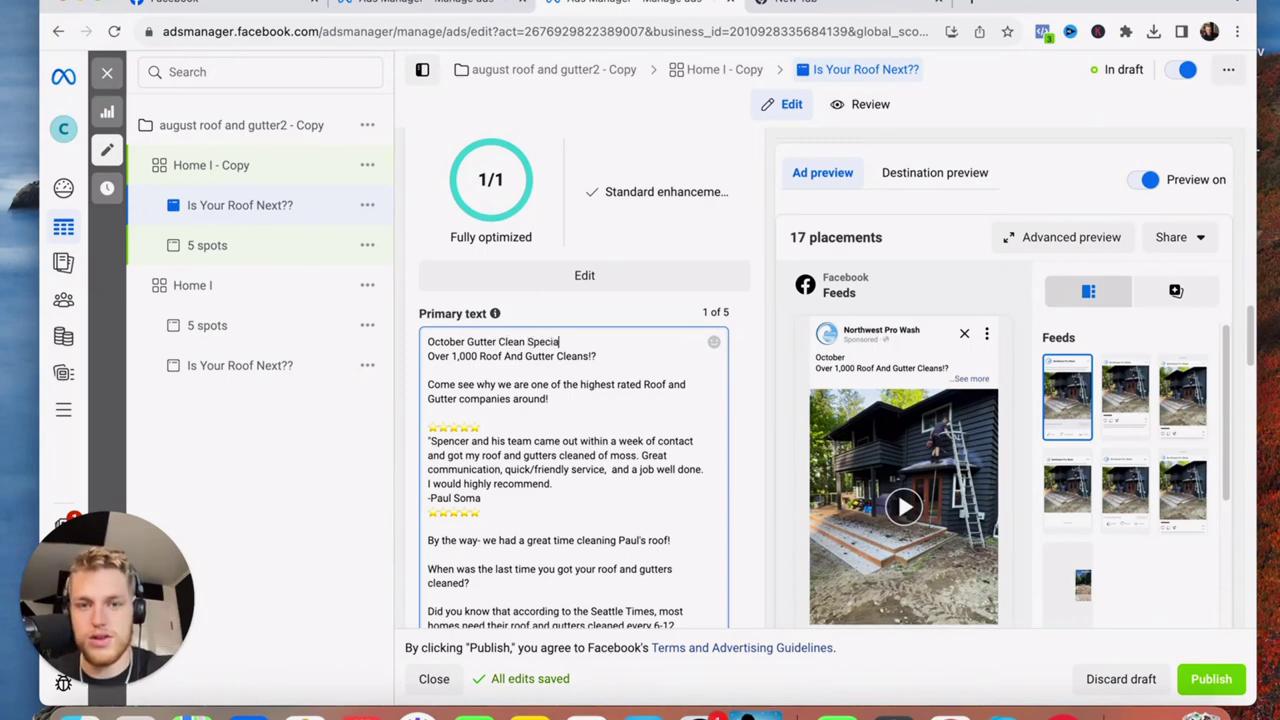
text(?)
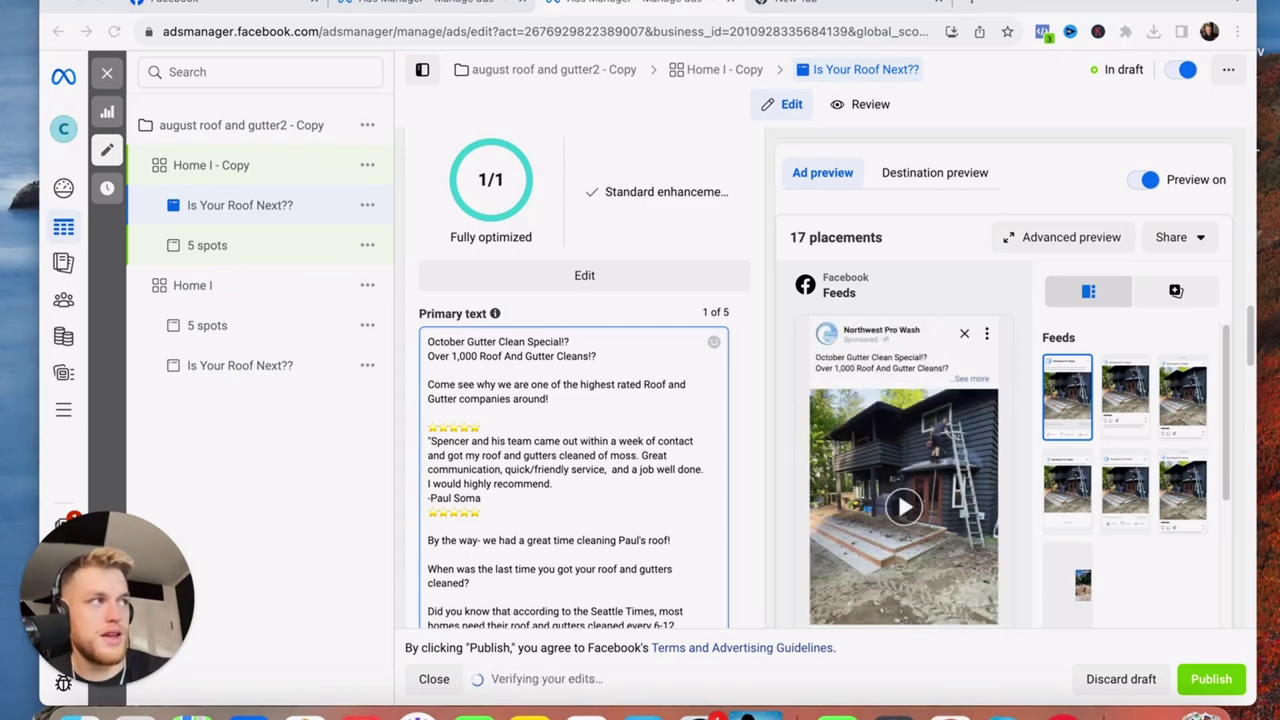
key(ctrl+a)
key(ctrl+v)
- Scroll through the ad to review the new Mountlake Terrace copy
scroll(573, 378, down, 1)
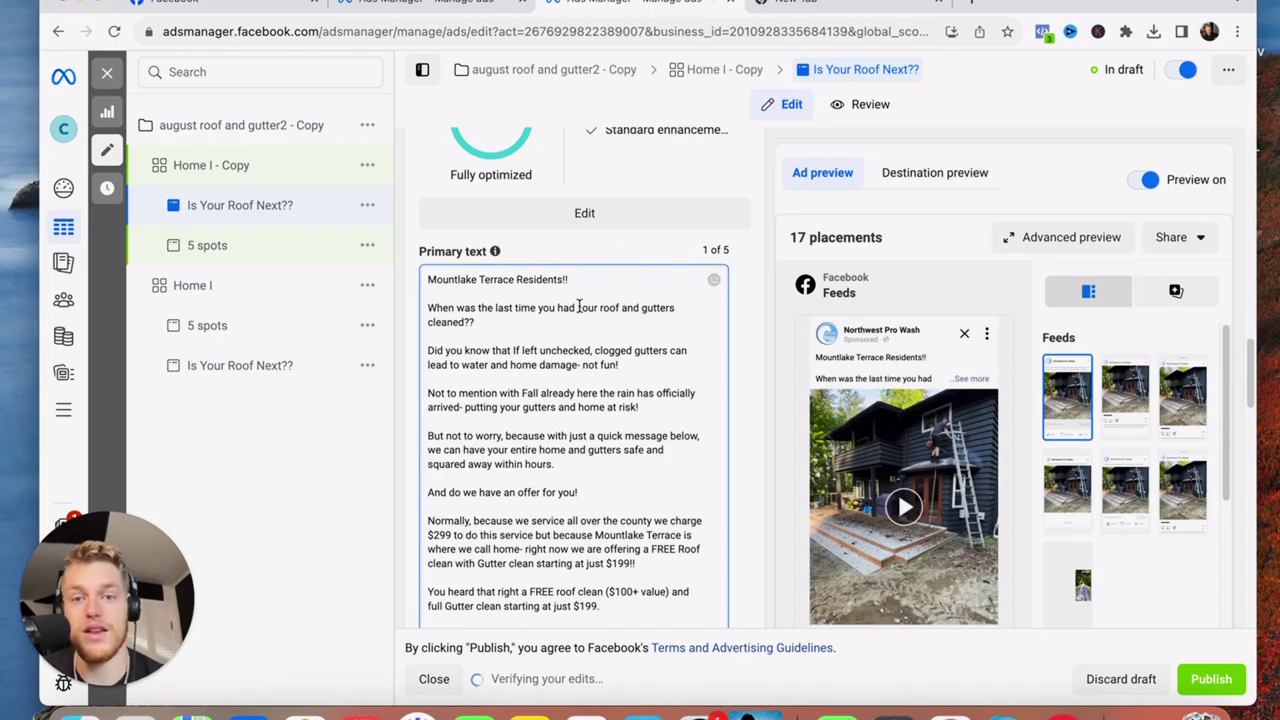
scroll(578, 306, down, 10)
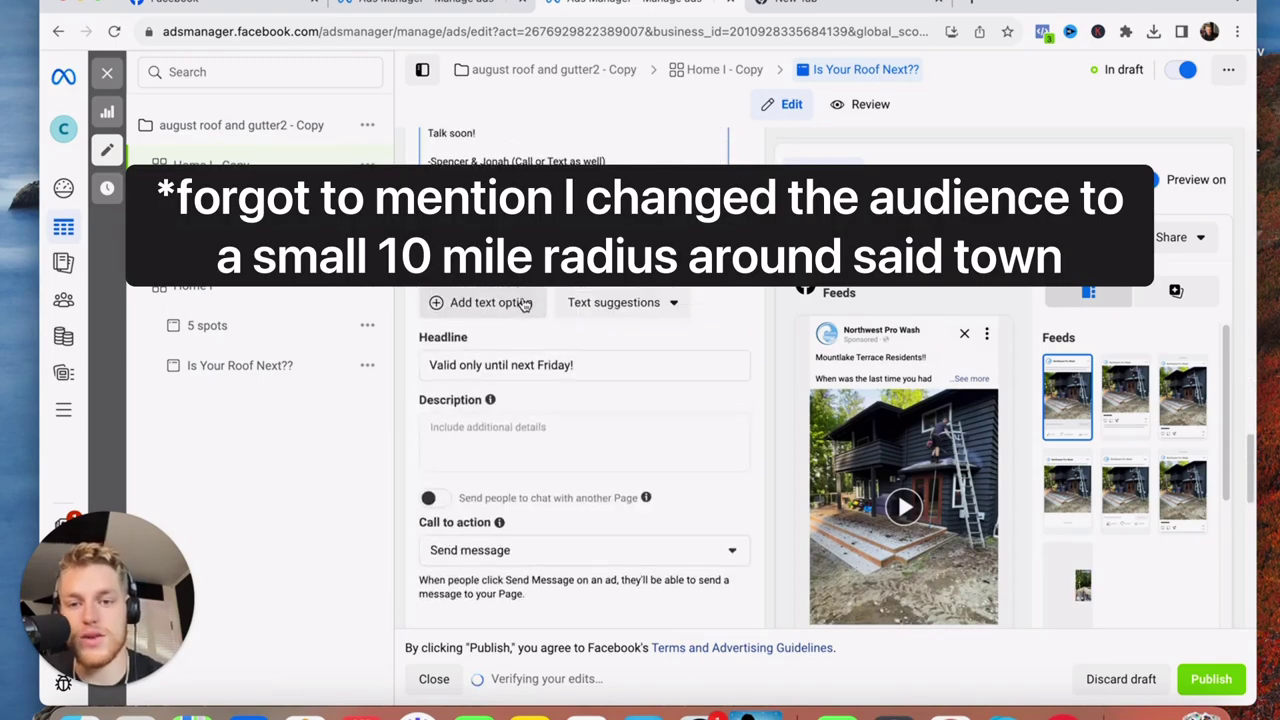
scroll(524, 303, down, 2)
scroll(773, 401, up, 4)
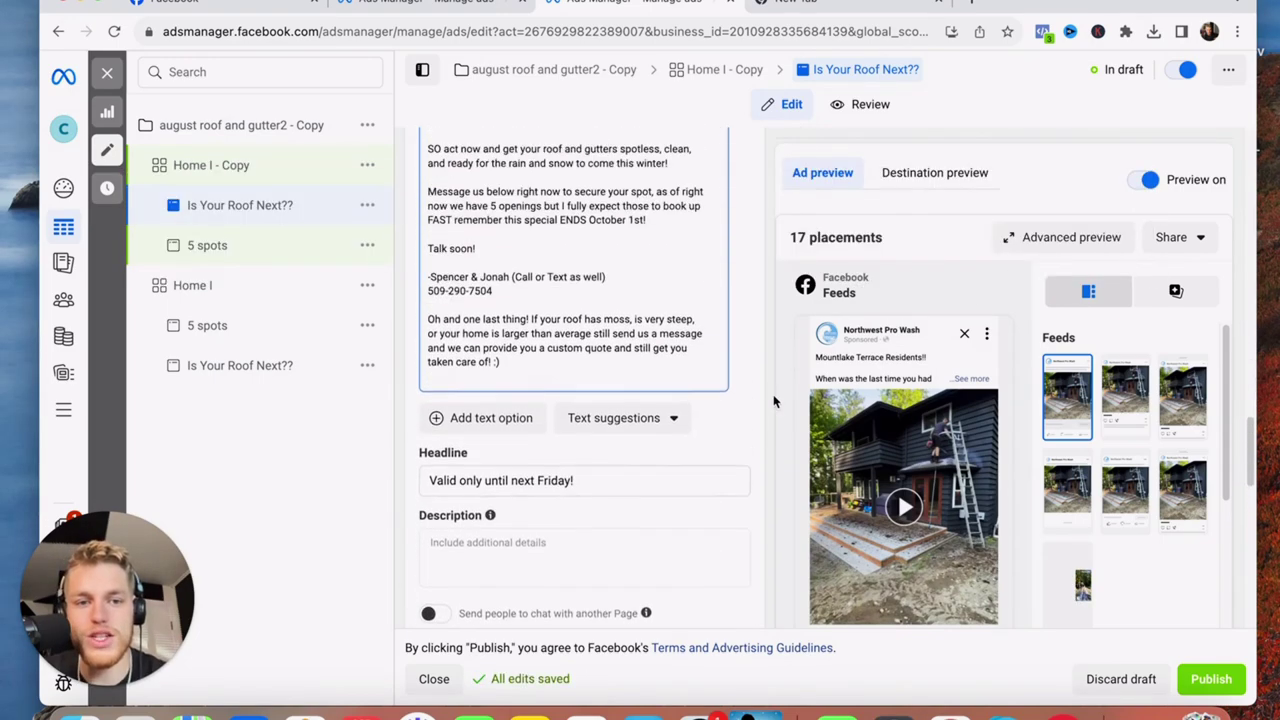
scroll(773, 401, up, 8)
scroll(592, 500, down, 1)
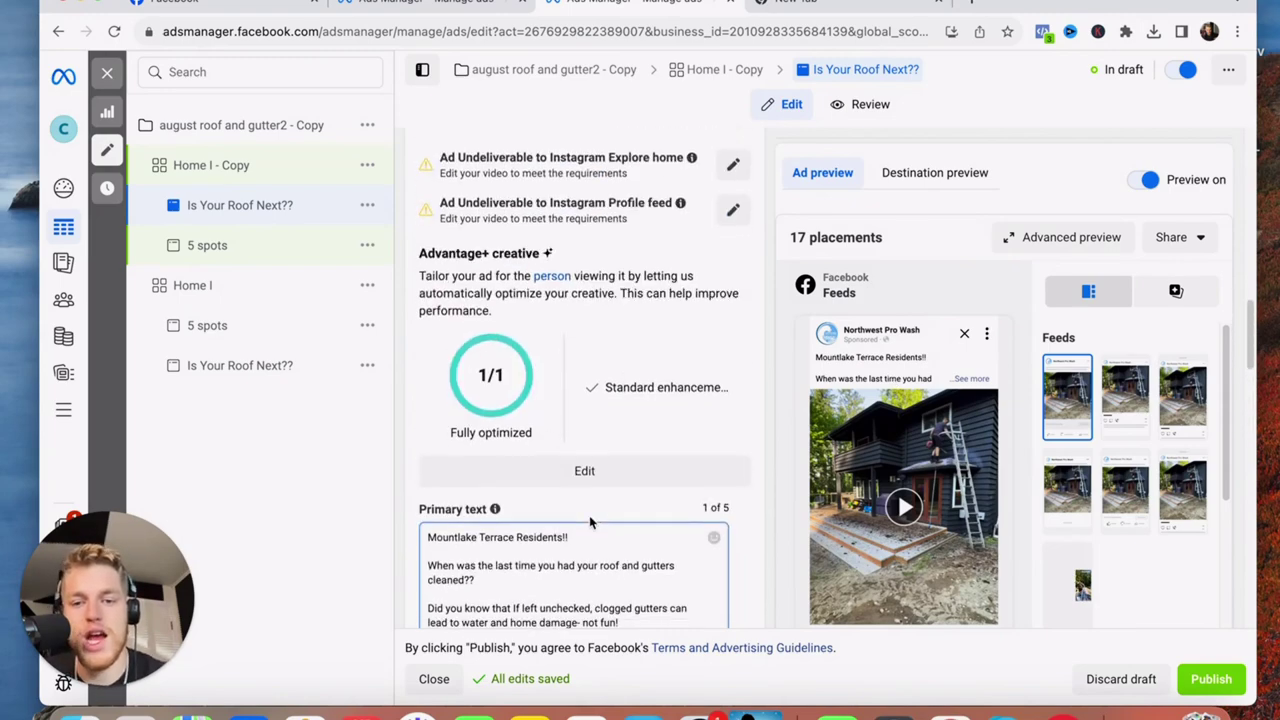
scroll(580, 510, down, 2)
scroll(620, 476, down, 4)
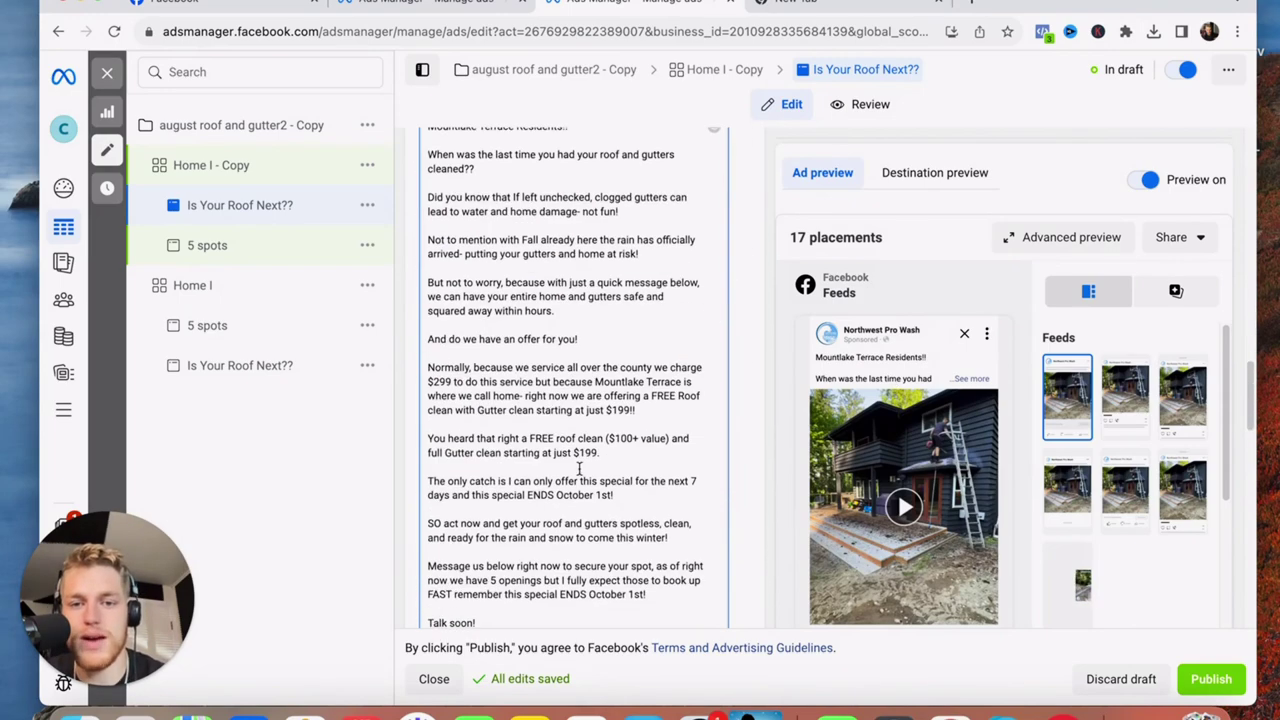
scroll(578, 468, down, 1)
scroll(560, 420, up, 1)
scroll(530, 380, down, 6)
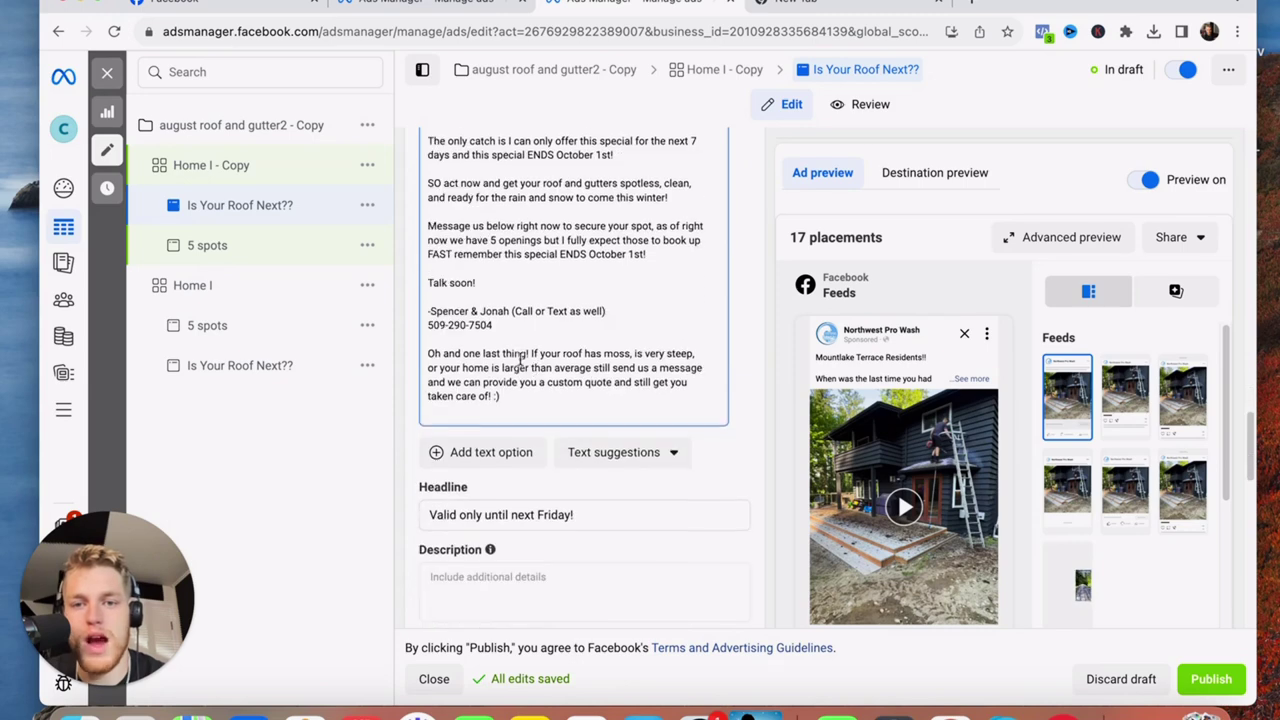
scroll(530, 400, down, 5)
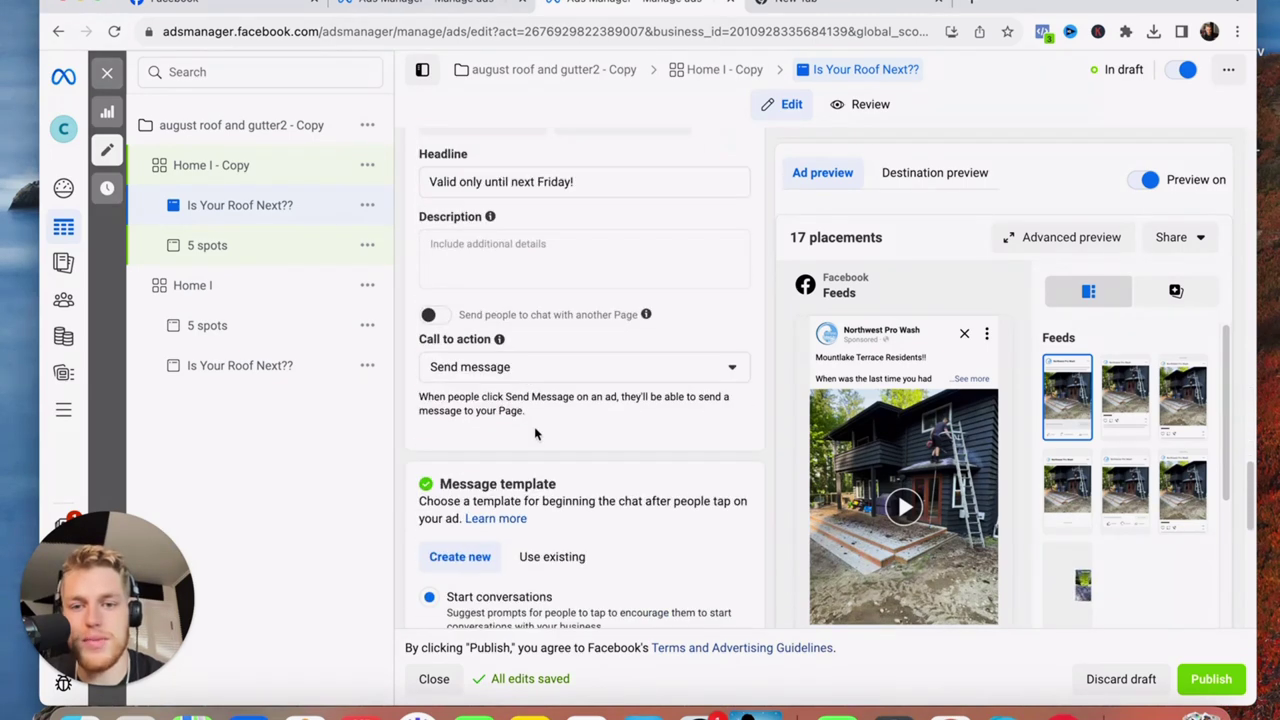
click(518, 188)
- Play, restart and pause the gutter-cleaning preview video, then review the finished ad
scroll(480, 270, up, 4)
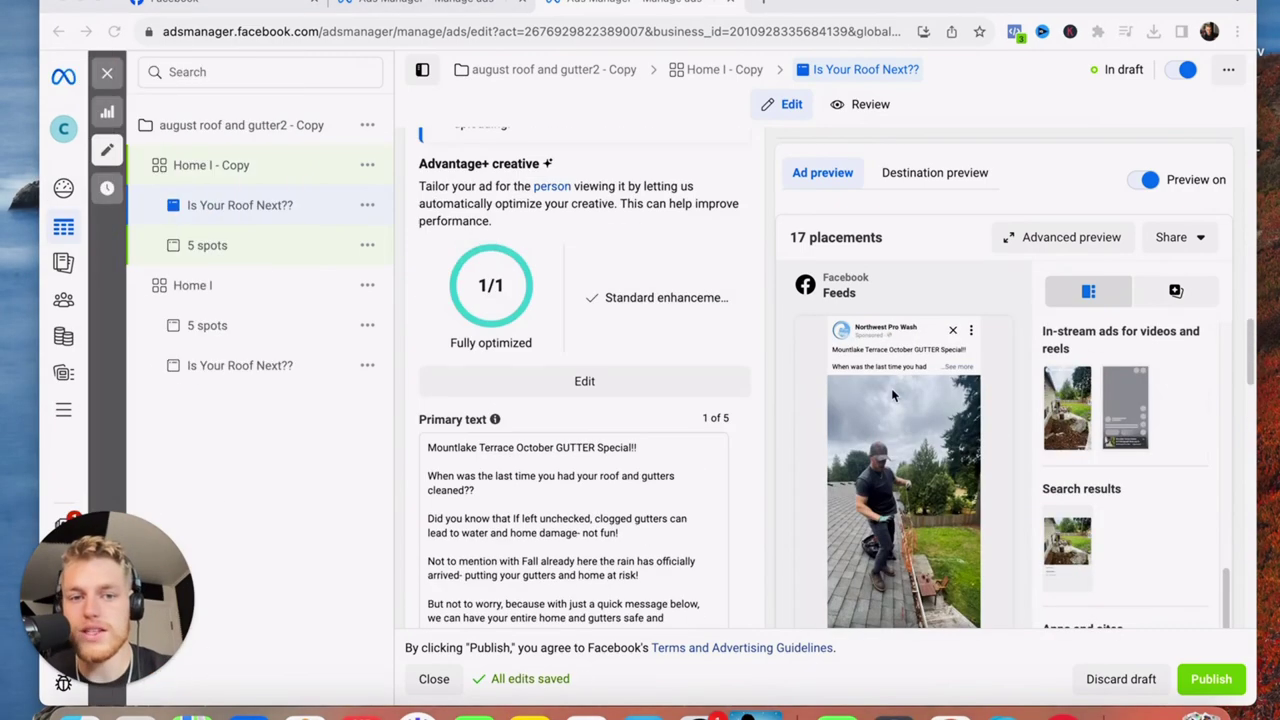
scroll(930, 408, down, 15)
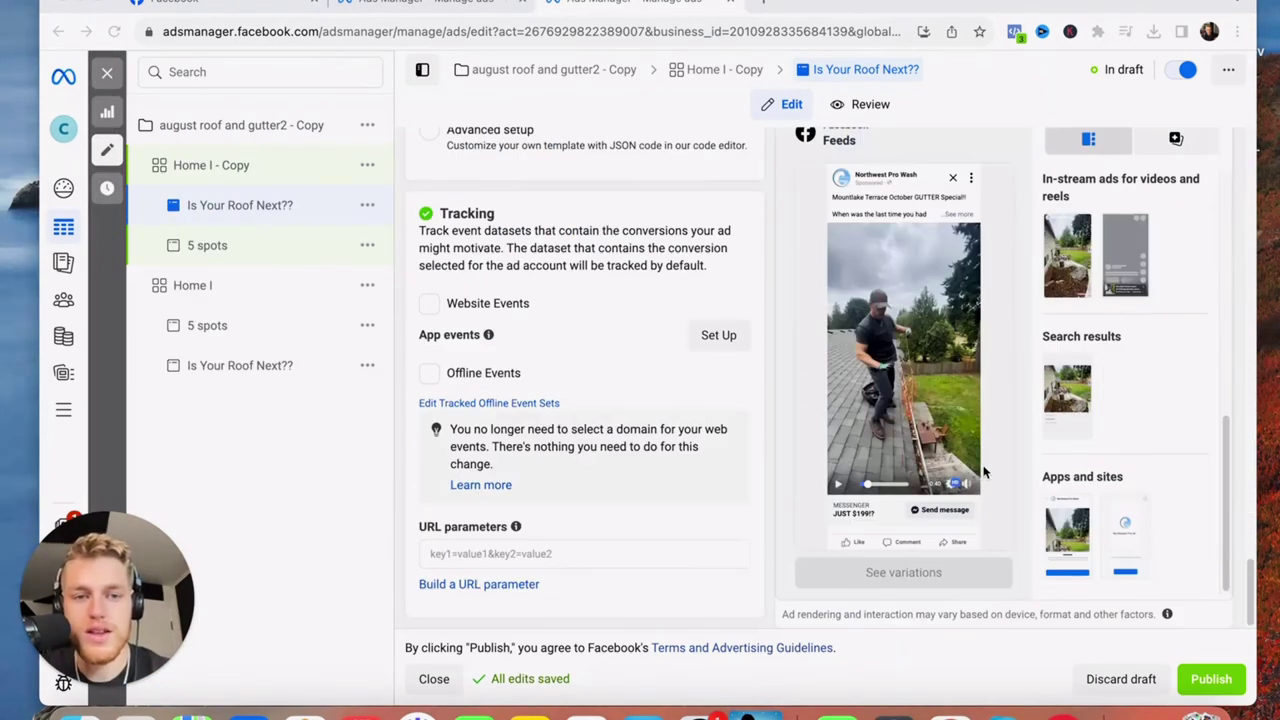
click(867, 488)
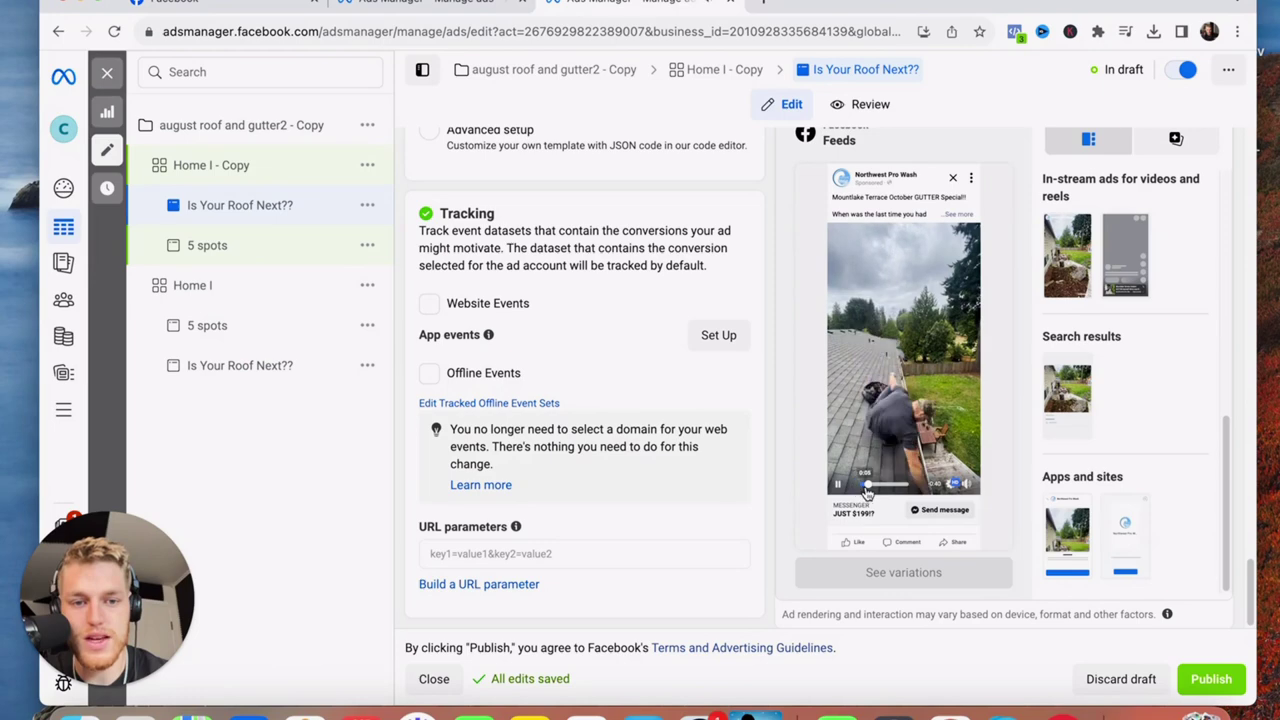
click(860, 487)
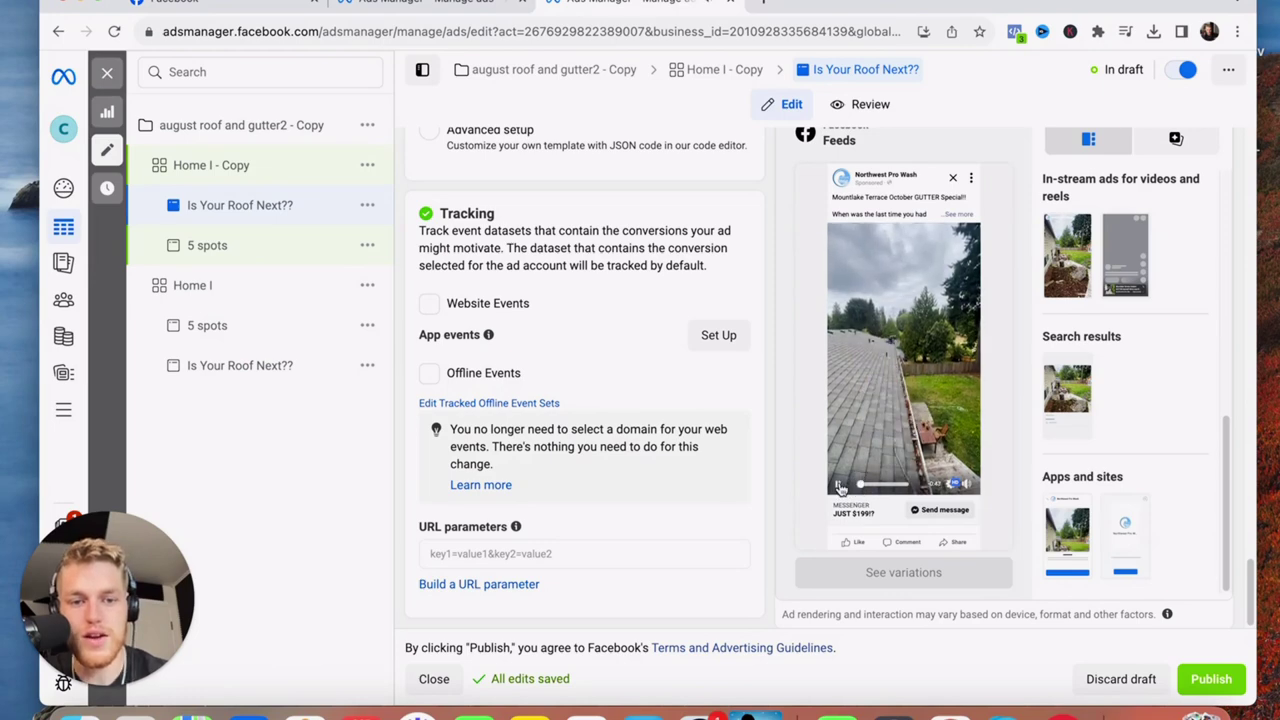
click(840, 487)
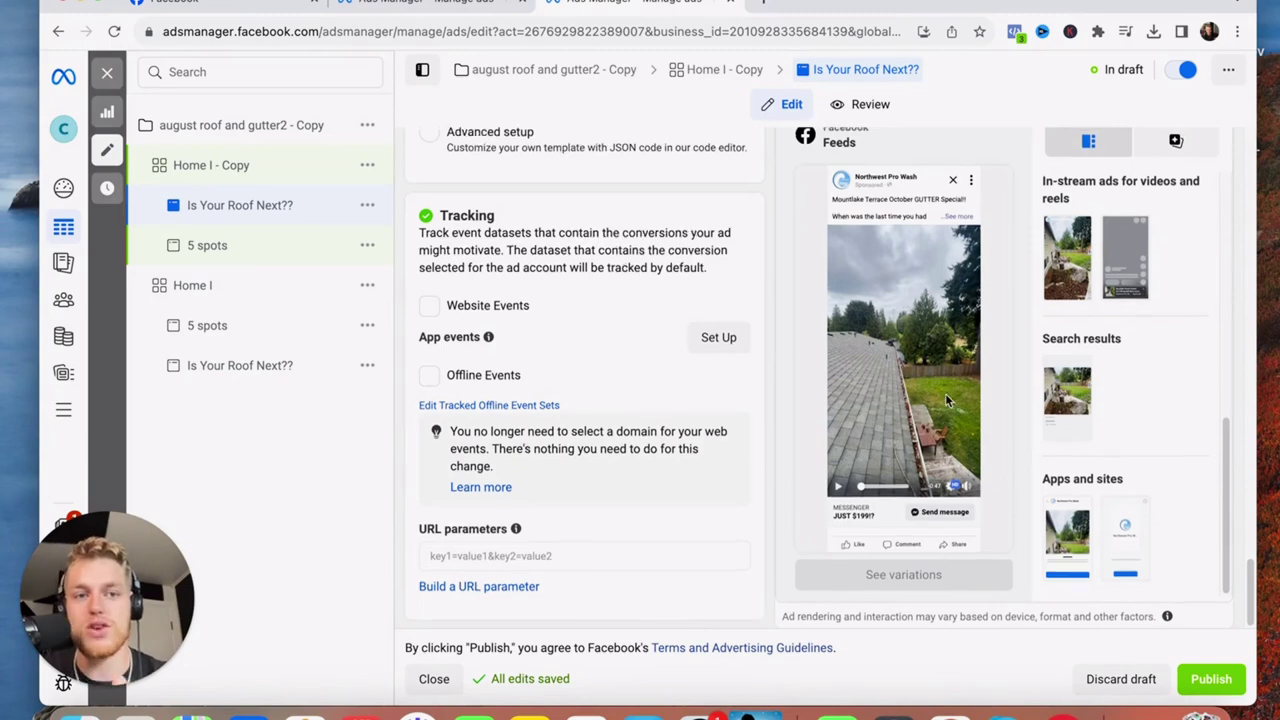
scroll(906, 330, up, 1)
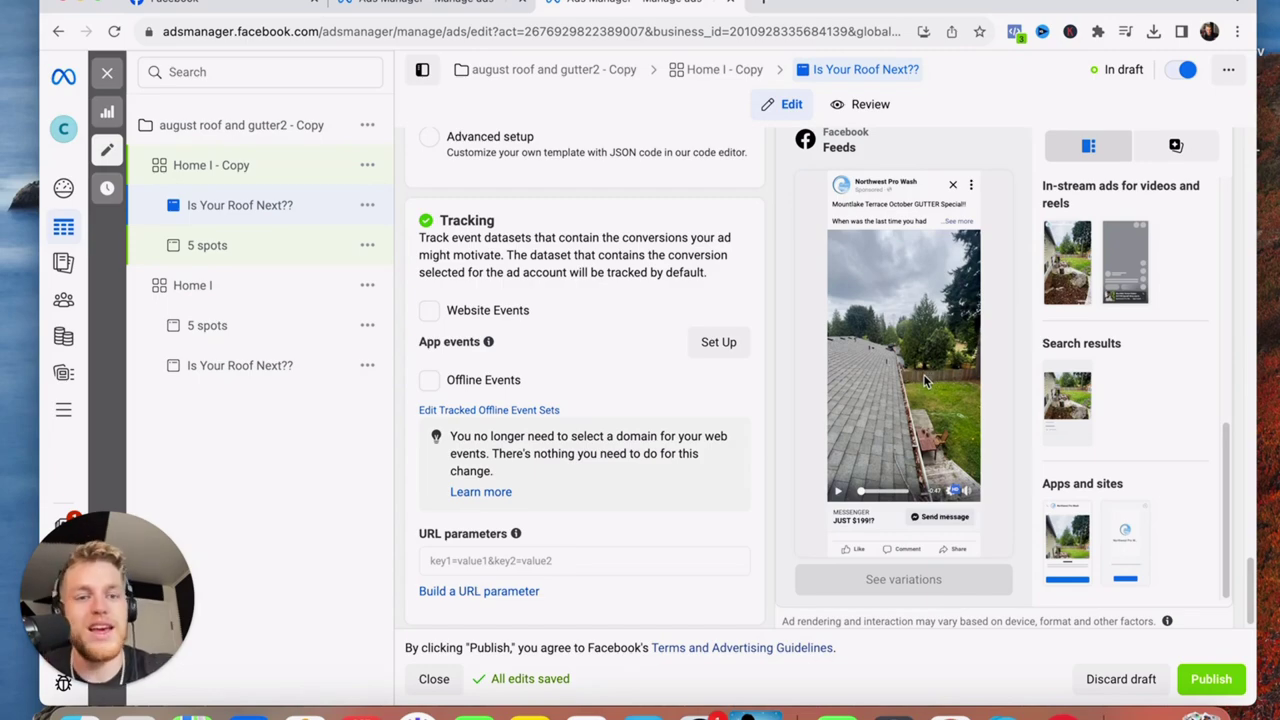
scroll(700, 450, down, 1)
scroll(613, 492, up, 20)
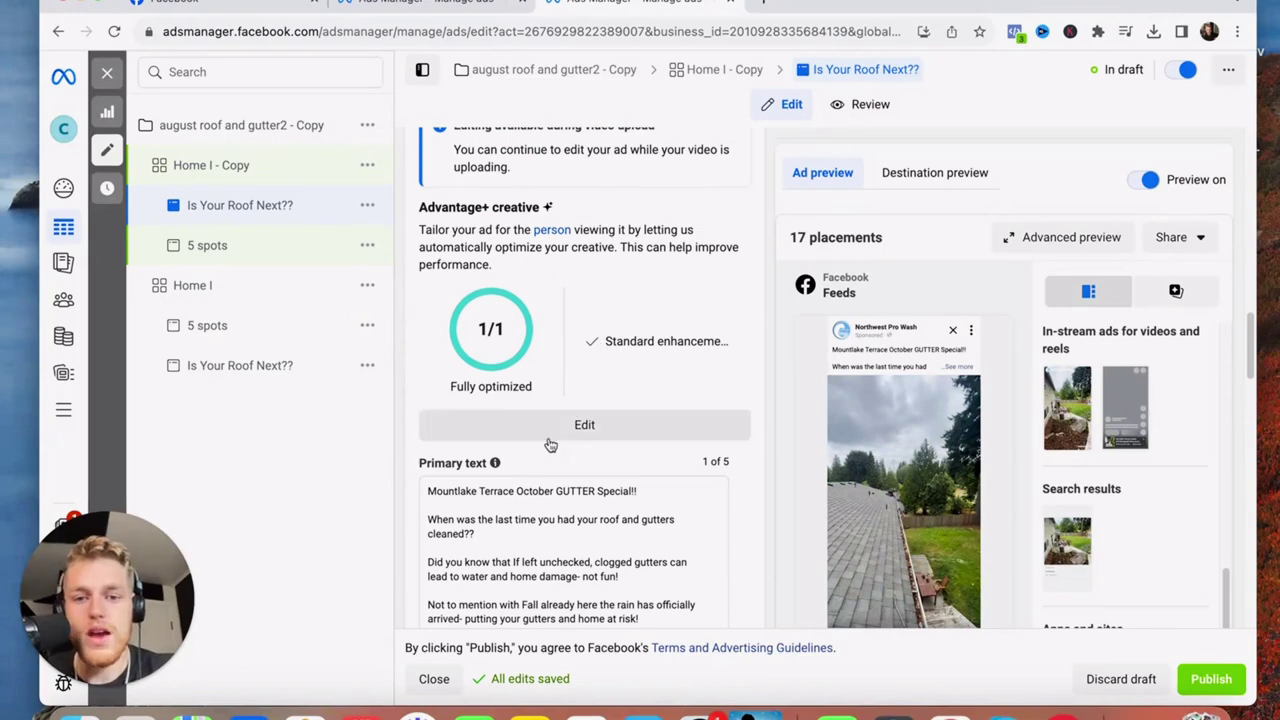
scroll(551, 443, down, 5)
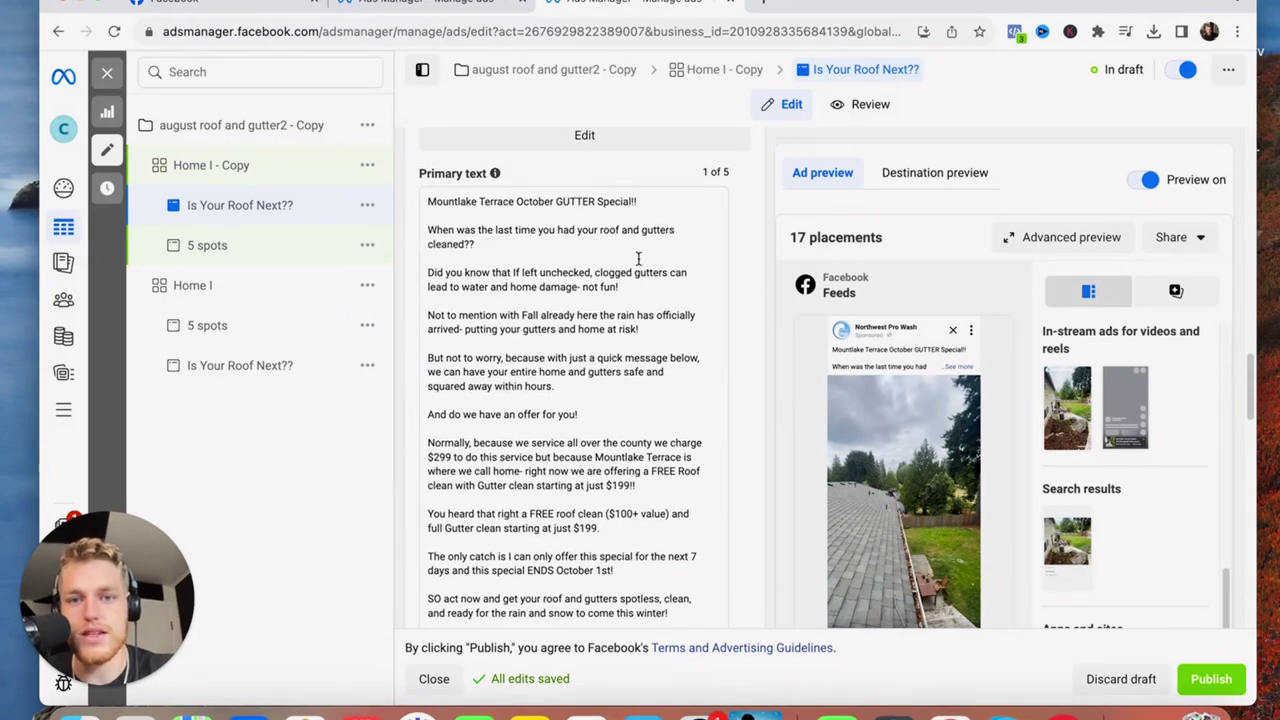
scroll(575, 289, down, 4)
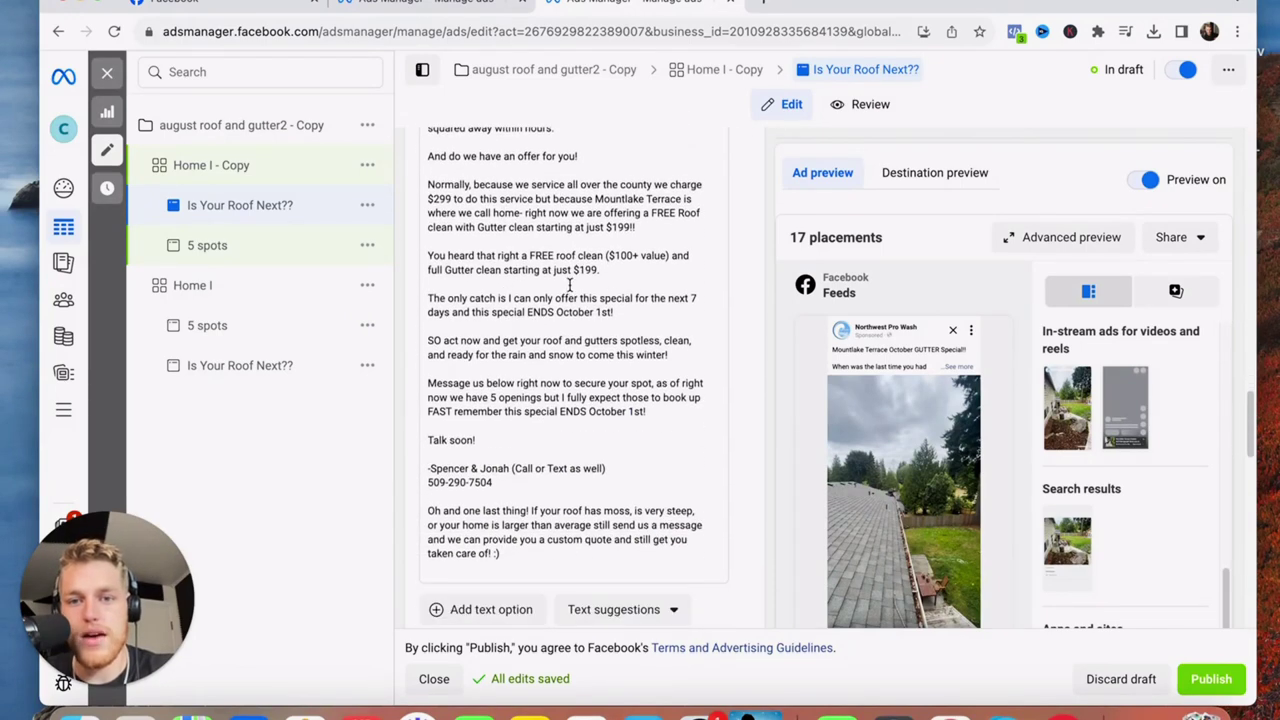
- Delete the blank trailing line from the ad's Primary text and look through the rest of the ad
scroll(569, 285, down, 2)
scroll(569, 330, down, 5)
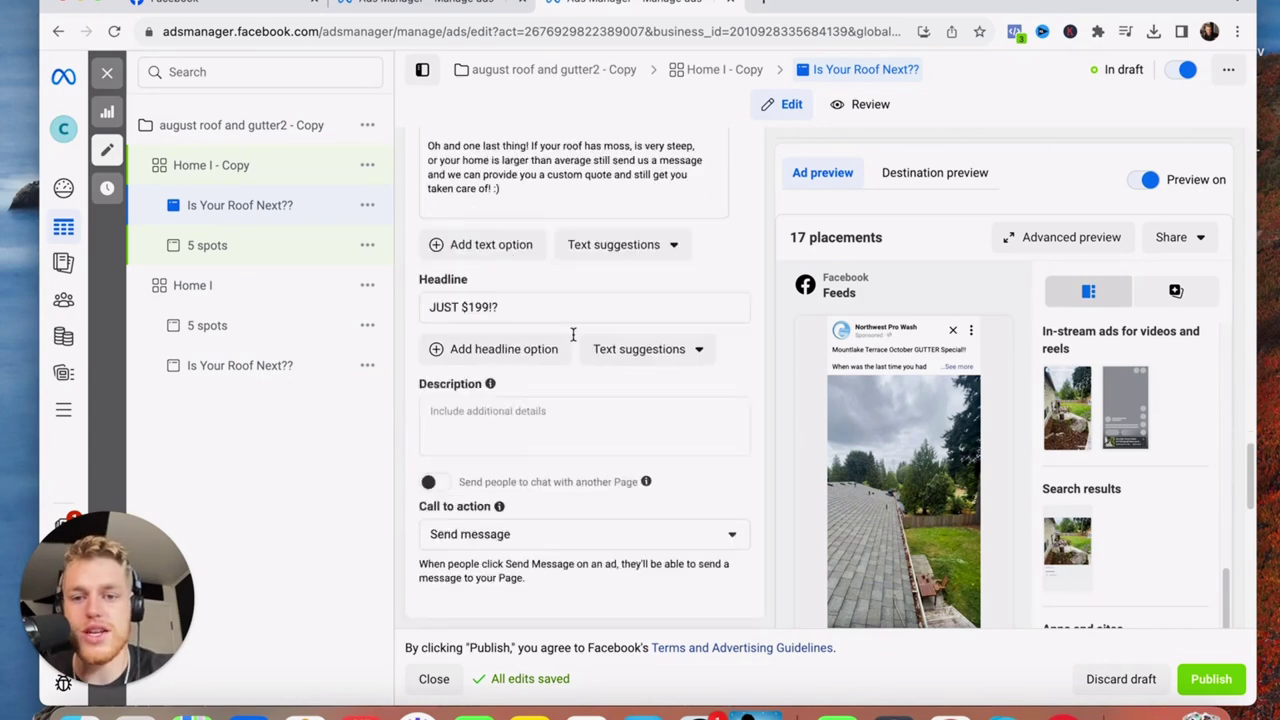
scroll(578, 318, up, 3)
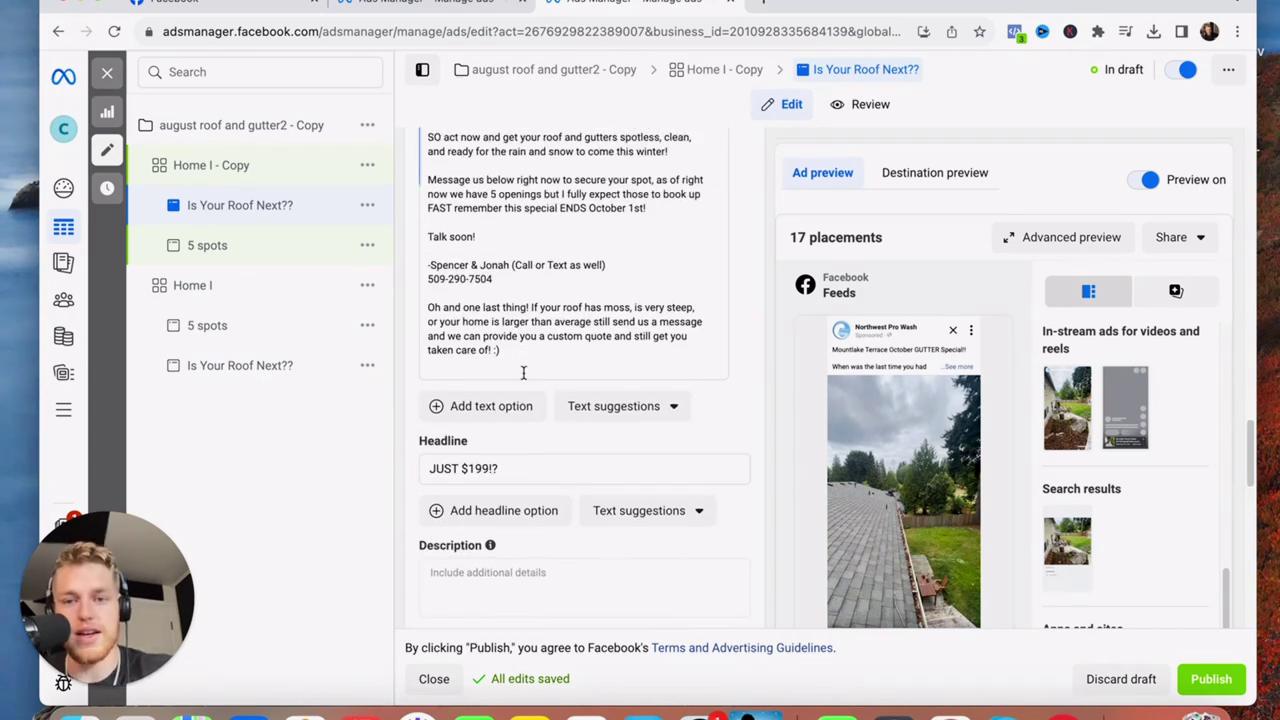
click(525, 368)
key(BackSpace)
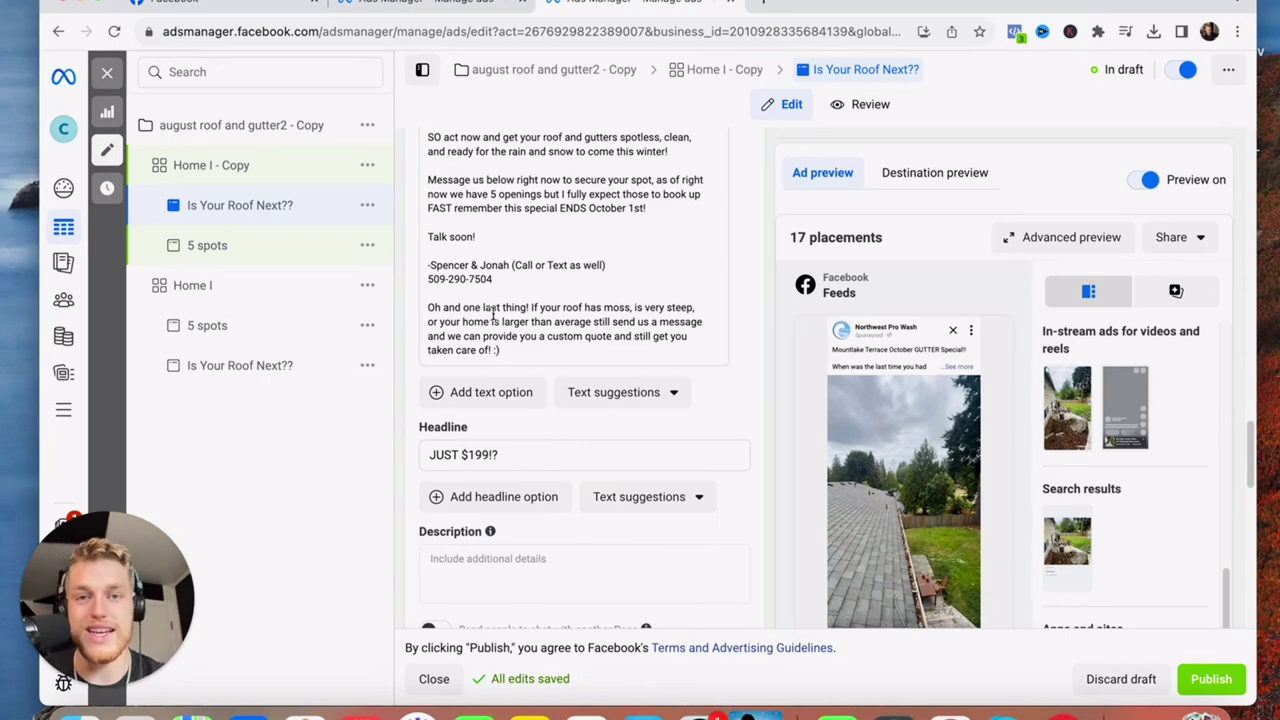
scroll(492, 316, up, 10)
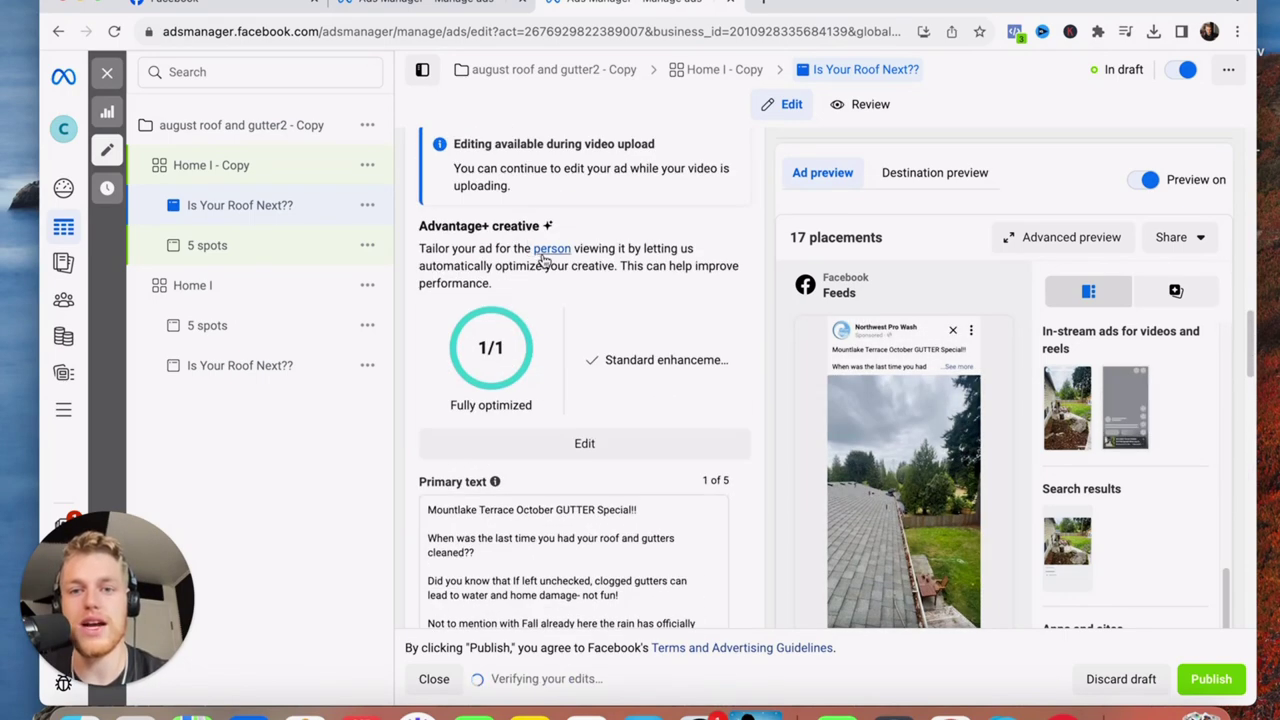
scroll(543, 258, down, 3)
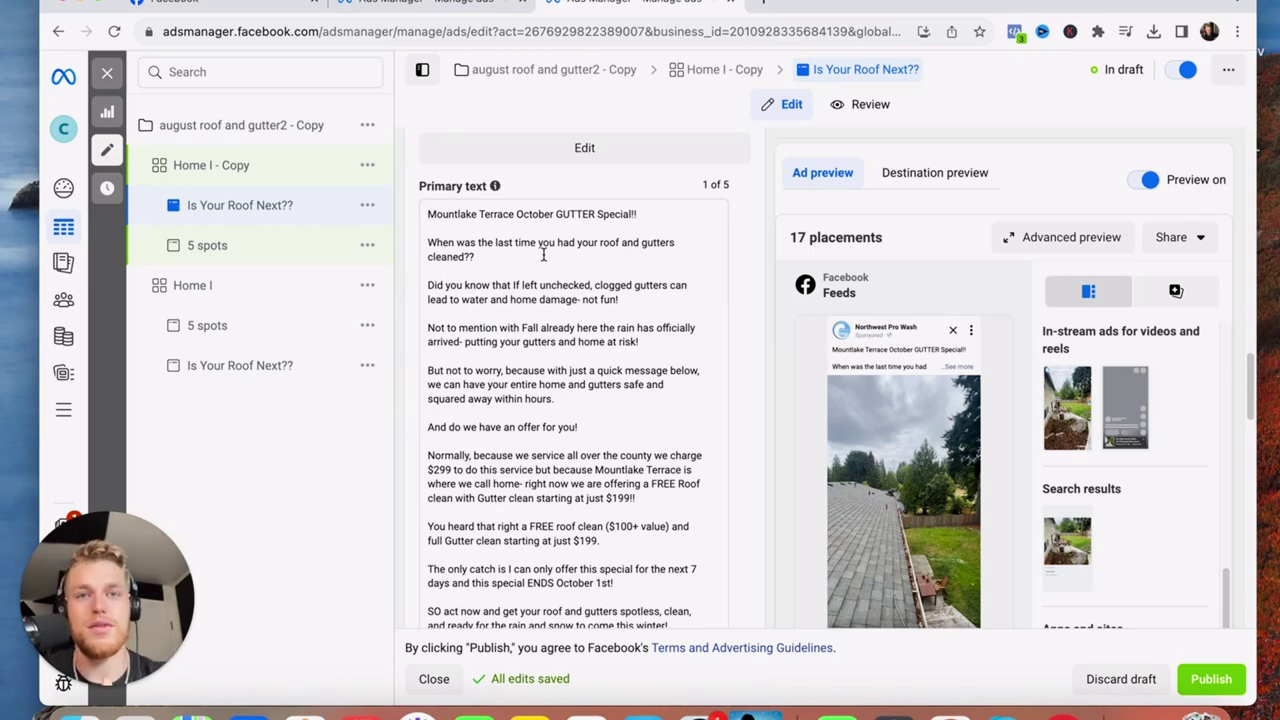
scroll(543, 255, down, 15)
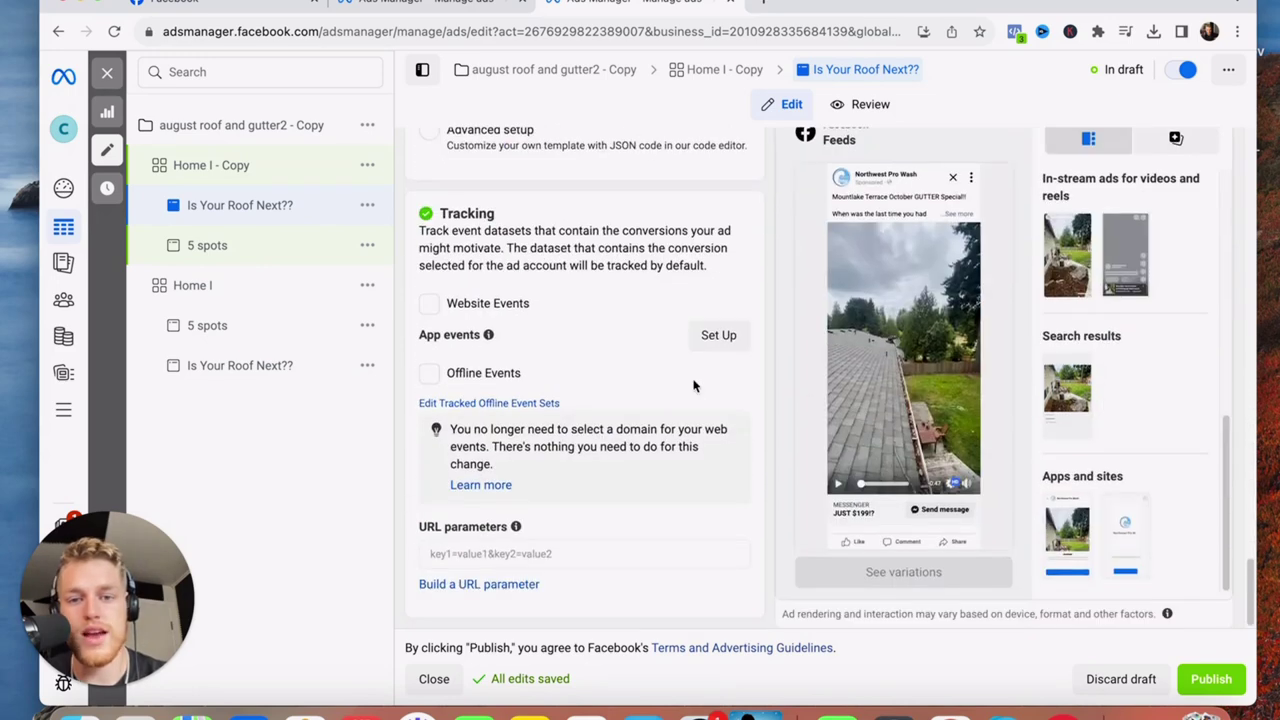
scroll(691, 383, up, 2)
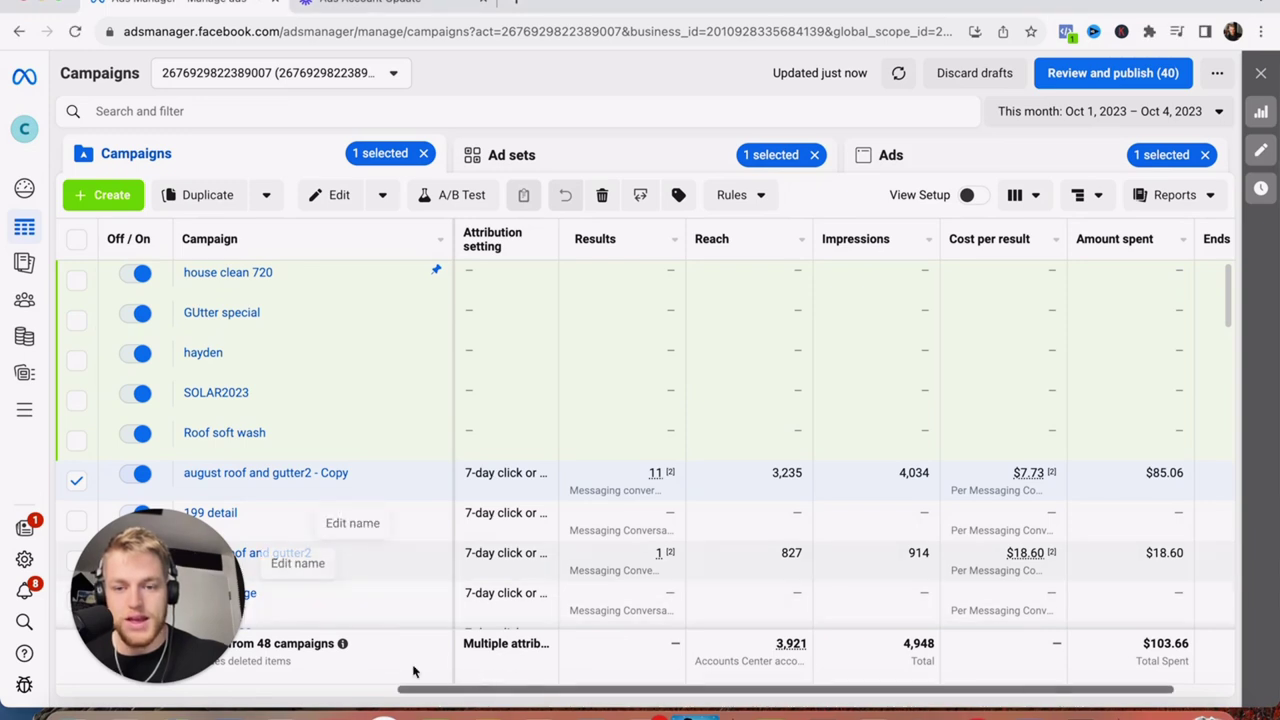
- Scroll the campaigns table back left and open View charts for august roof and gutter2 - Copy
drag(544, 695, 602, 695)
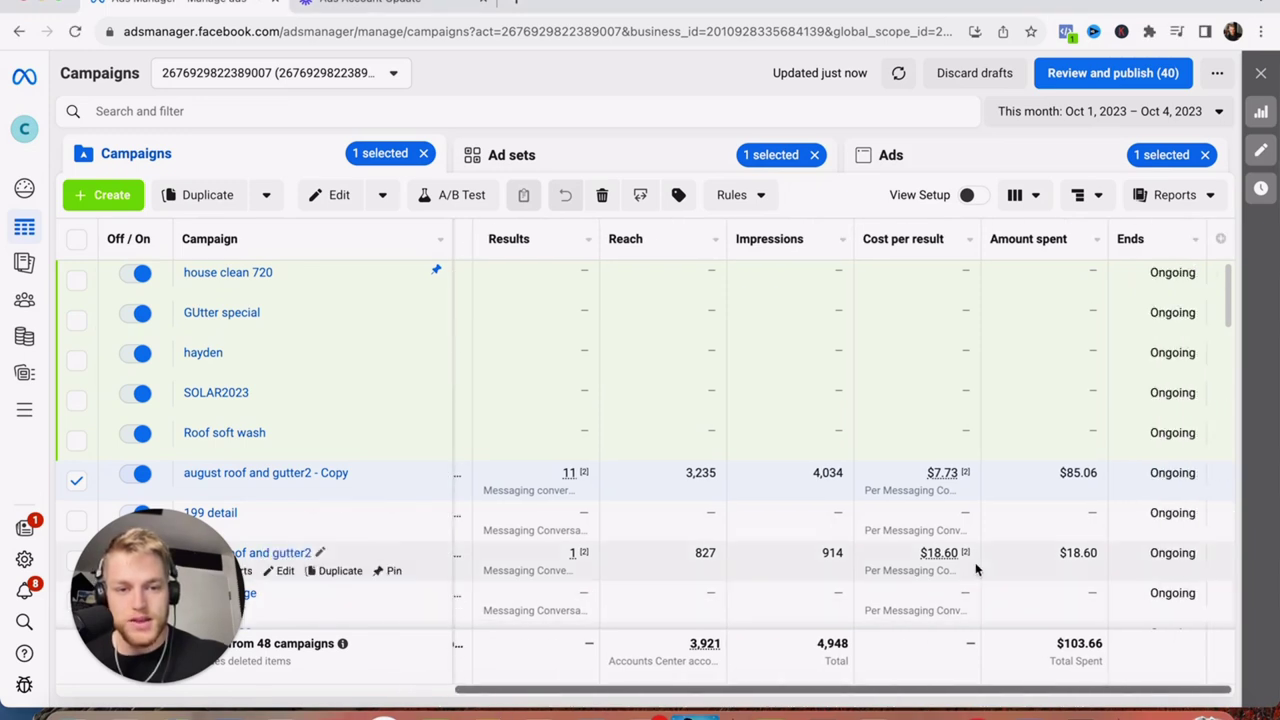
mouse_move(566, 480)
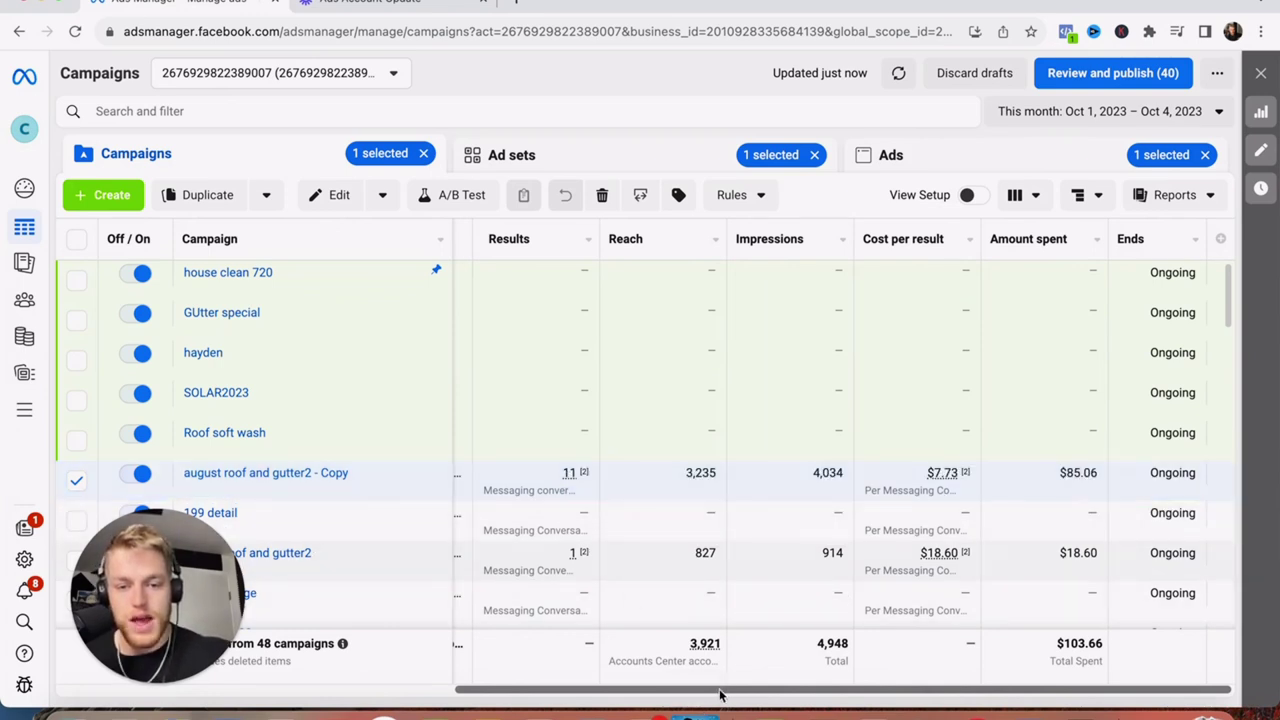
drag(720, 690, 379, 660)
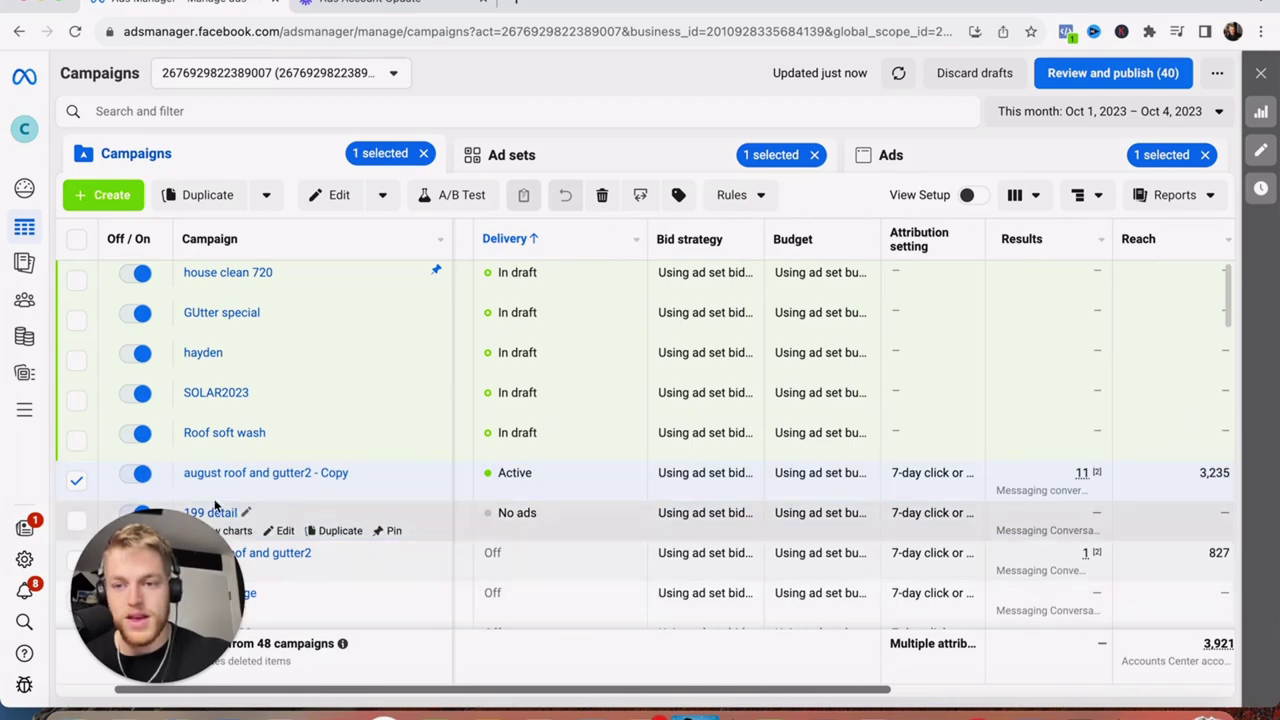
click(219, 495)
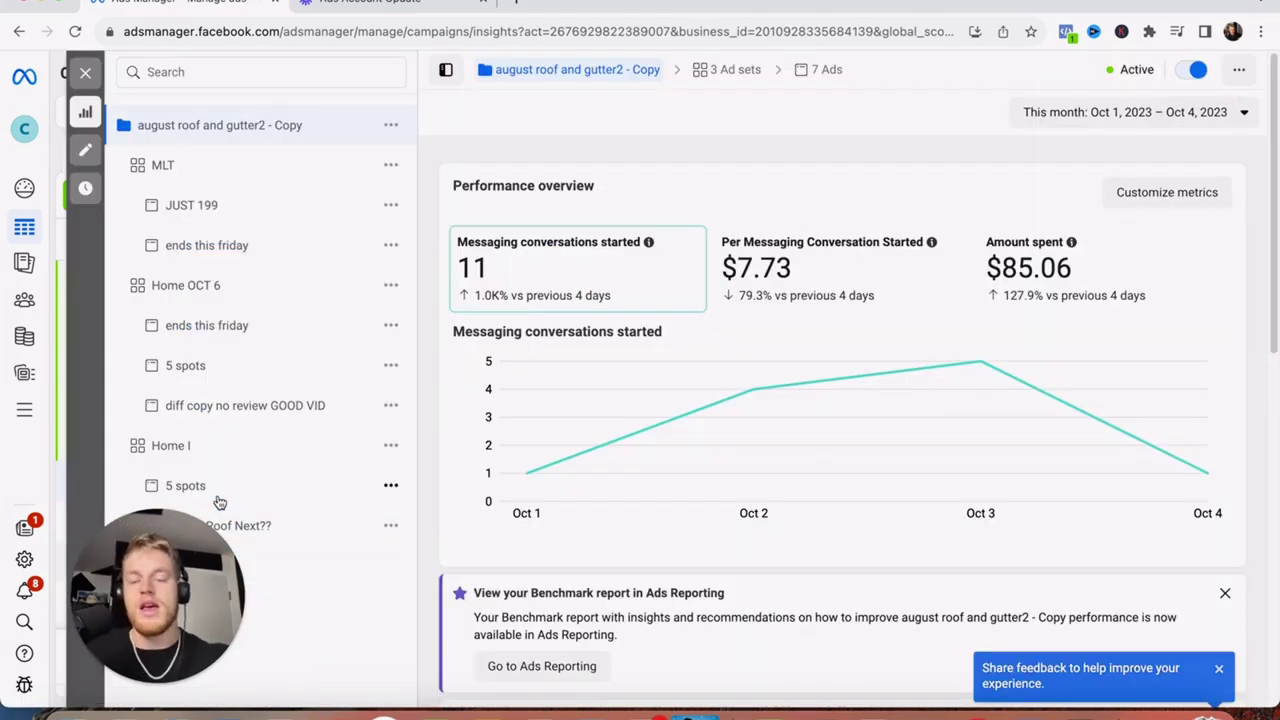
- Review results for the MLT ad set and its JUST 199 and ends this friday ads
click(172, 176)
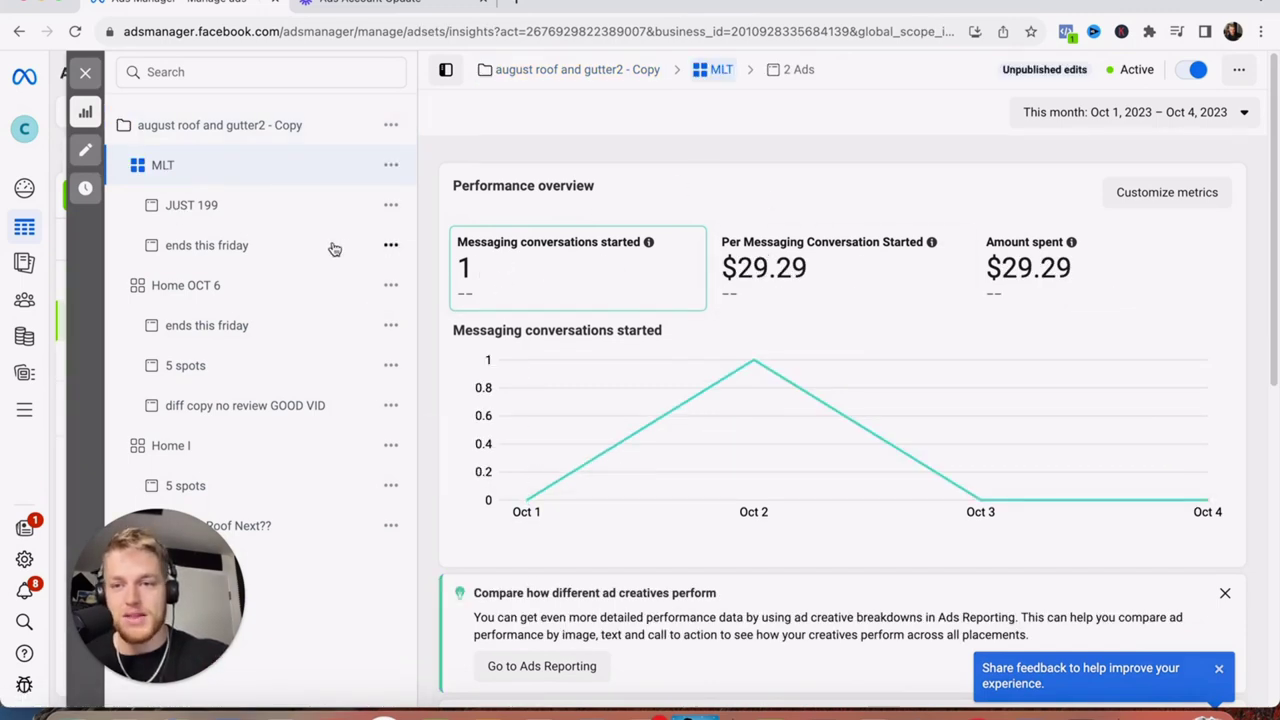
click(251, 212)
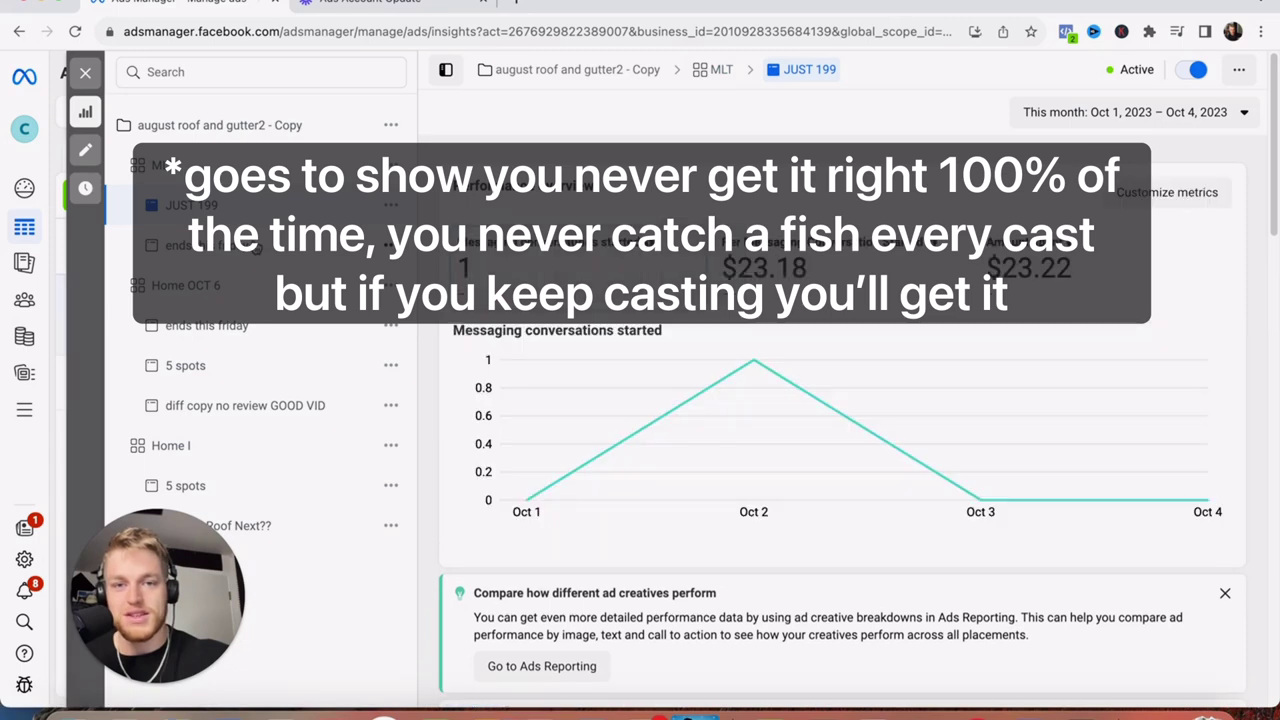
click(256, 247)
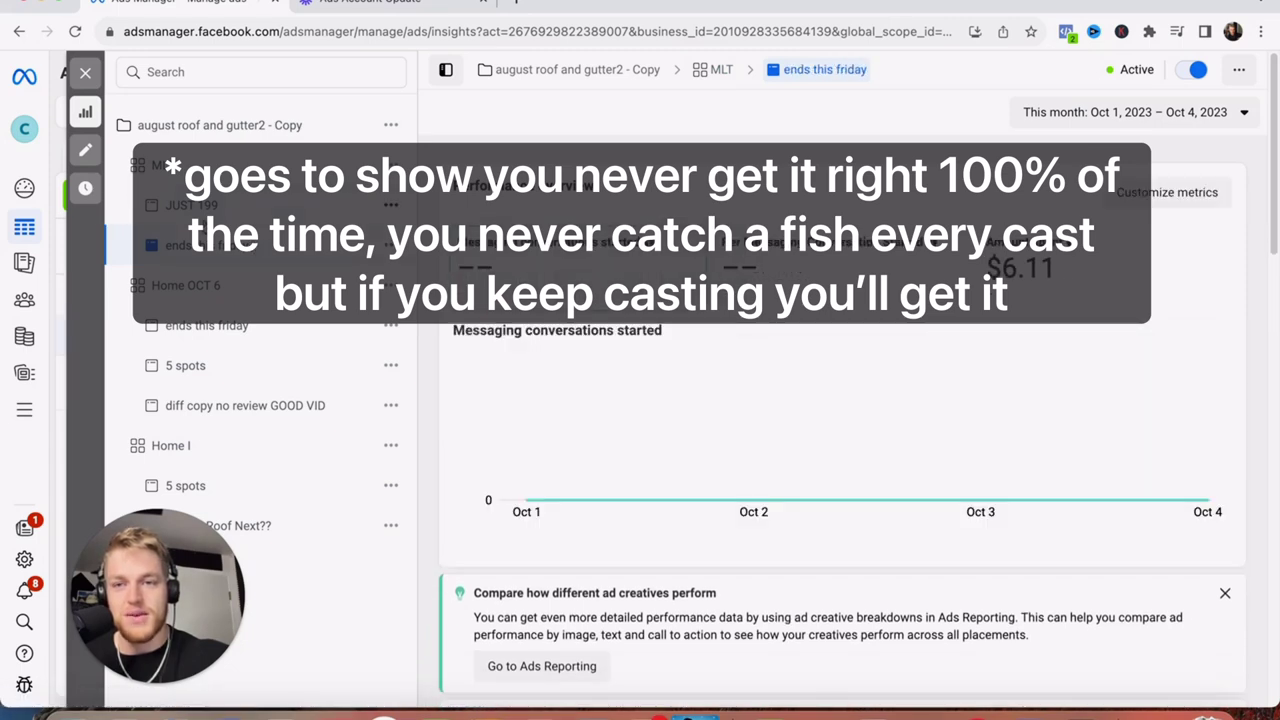
click(250, 205)
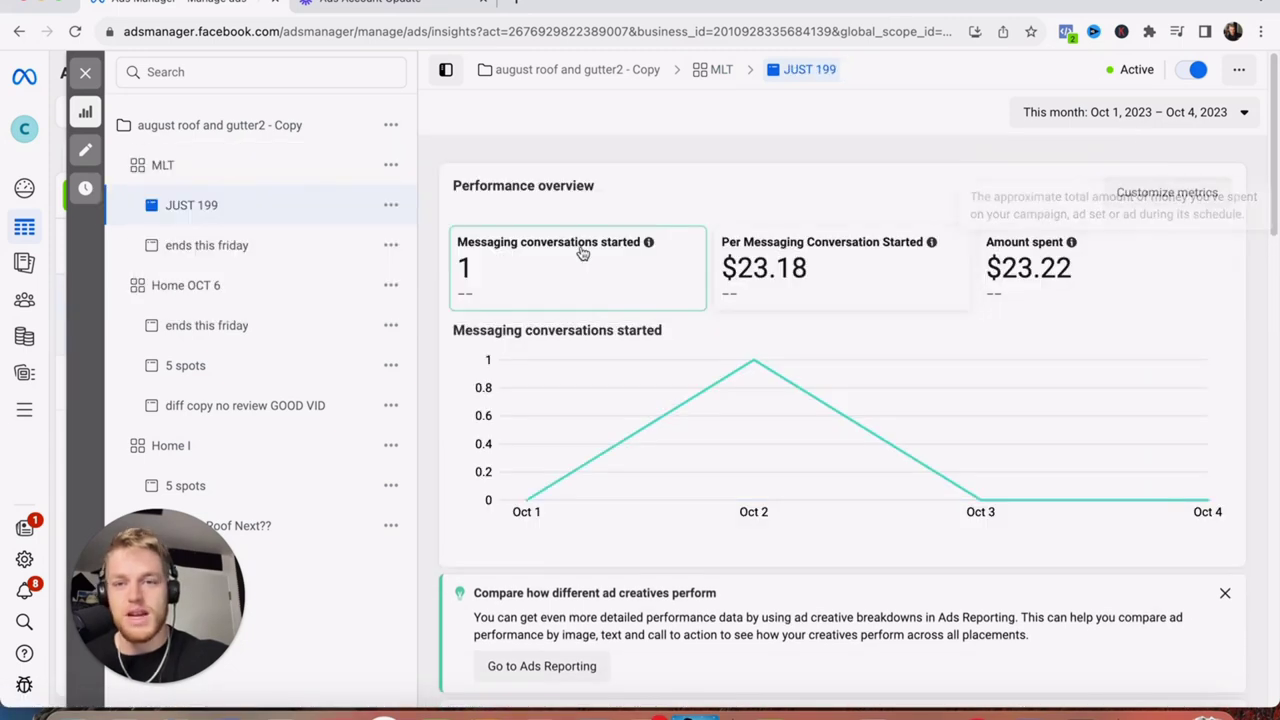
- Review results for the Home I ad set and its 5 spots and Is Your Roof Next?? ads
click(269, 447)
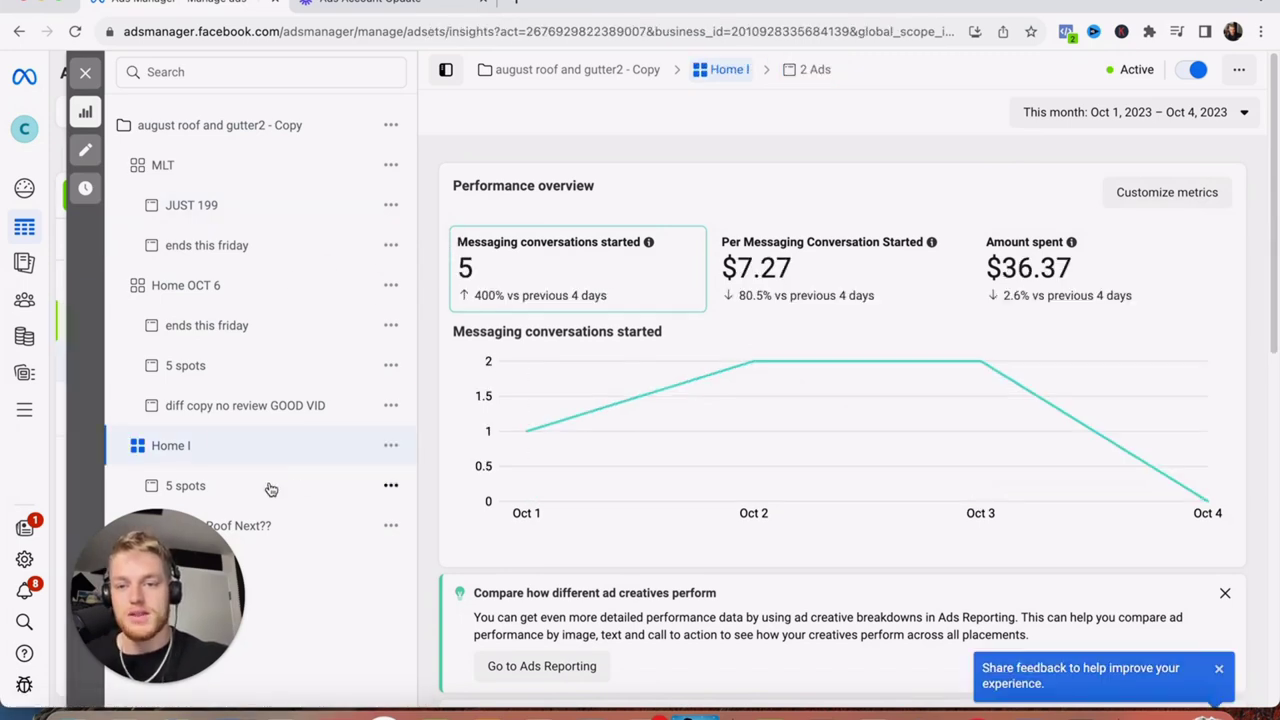
click(285, 530)
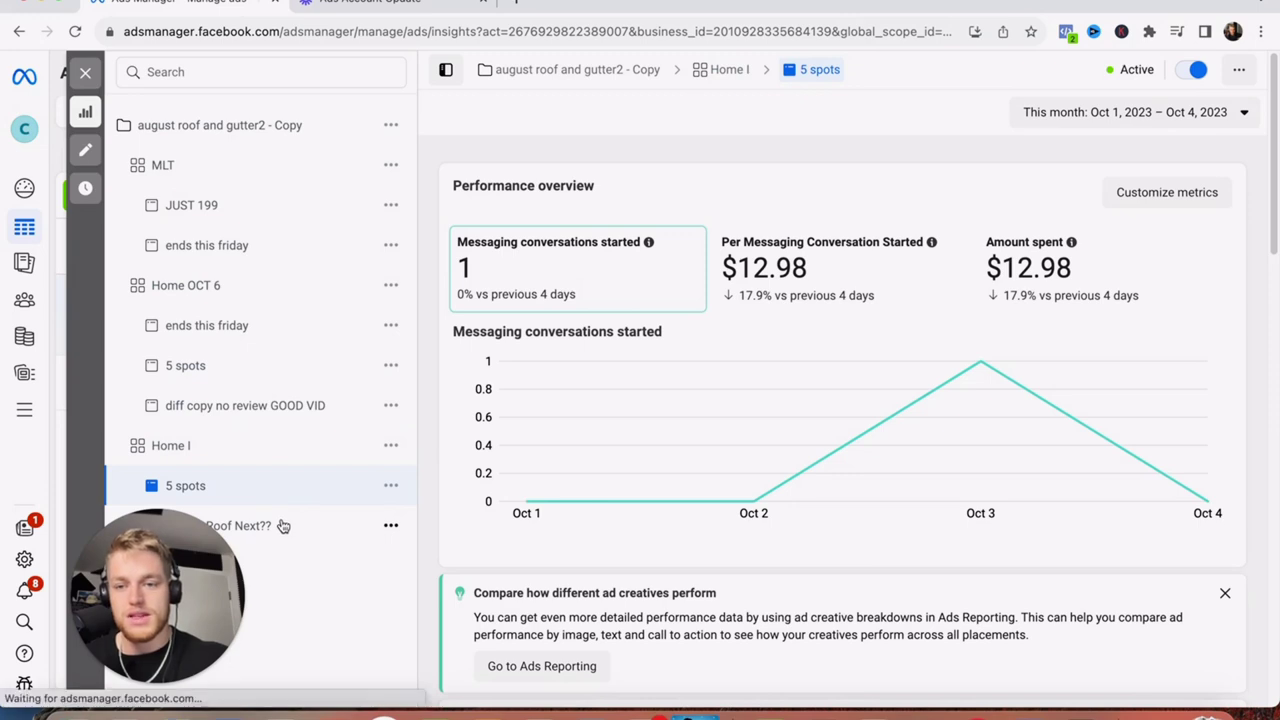
click(270, 488)
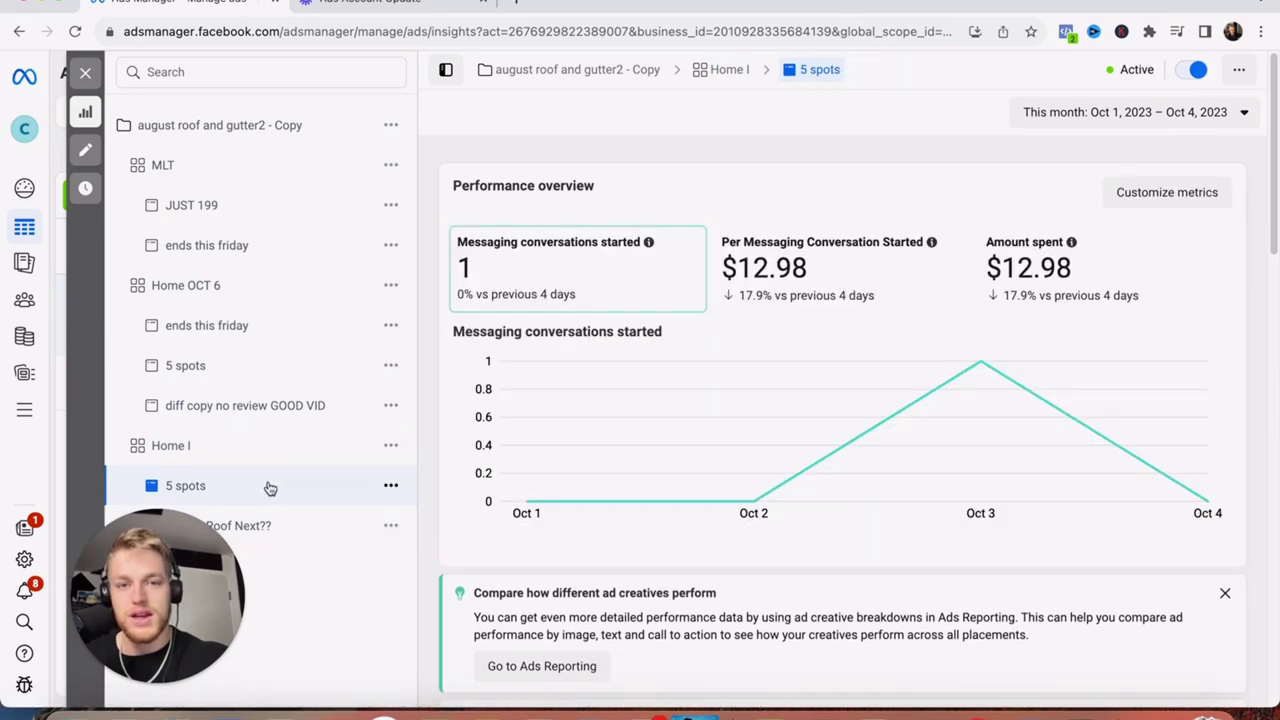
click(281, 528)
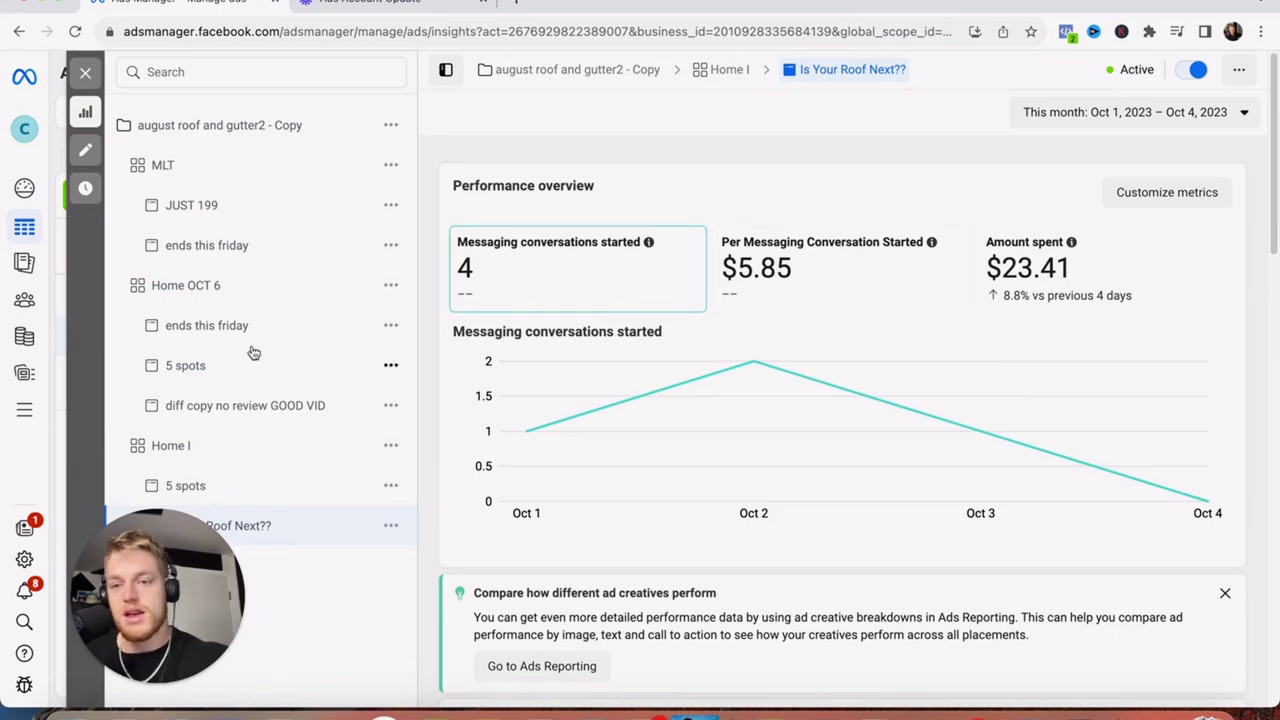
- Review the Home OCT 6 ad set and its ads, then close insights and return to Campaigns
click(190, 297)
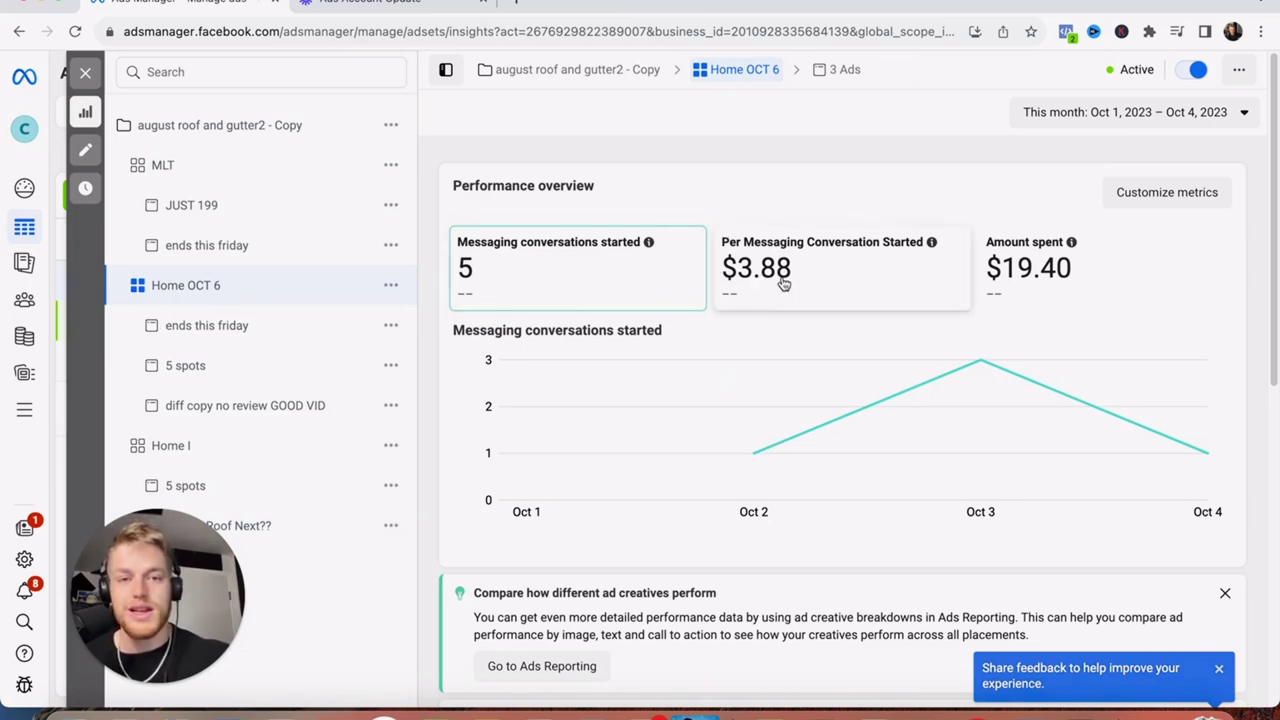
click(210, 340)
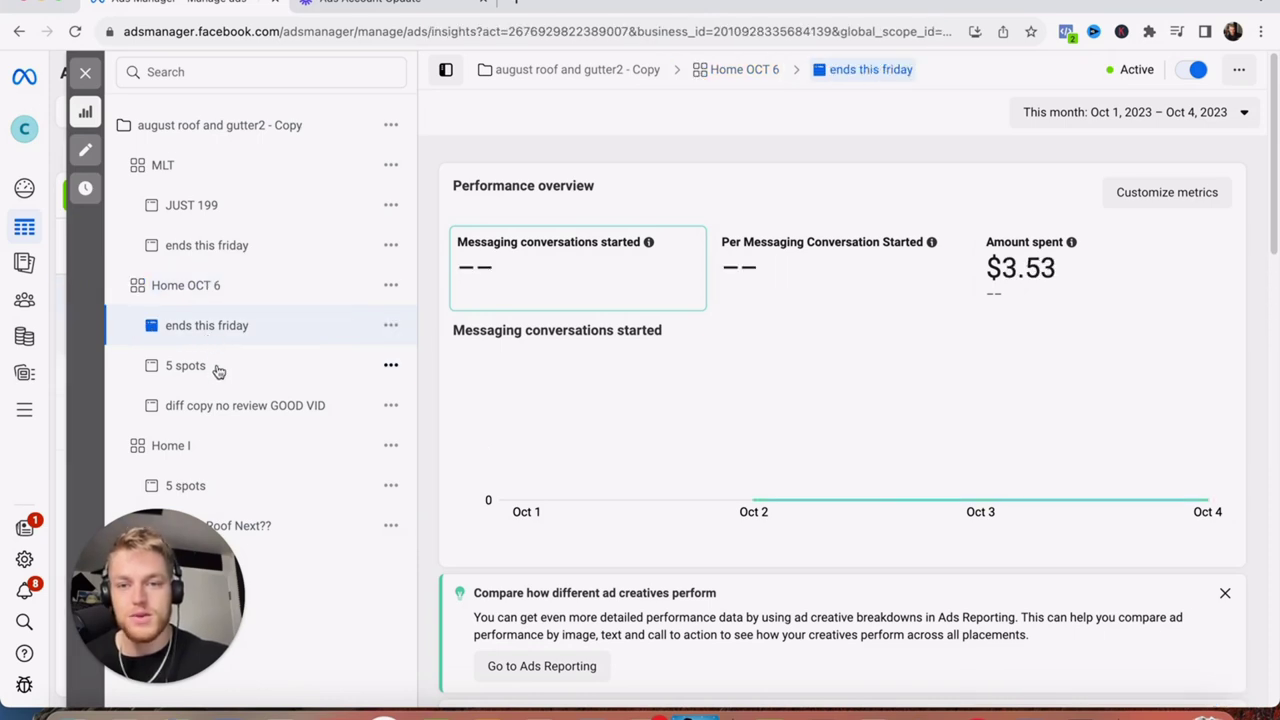
click(218, 368)
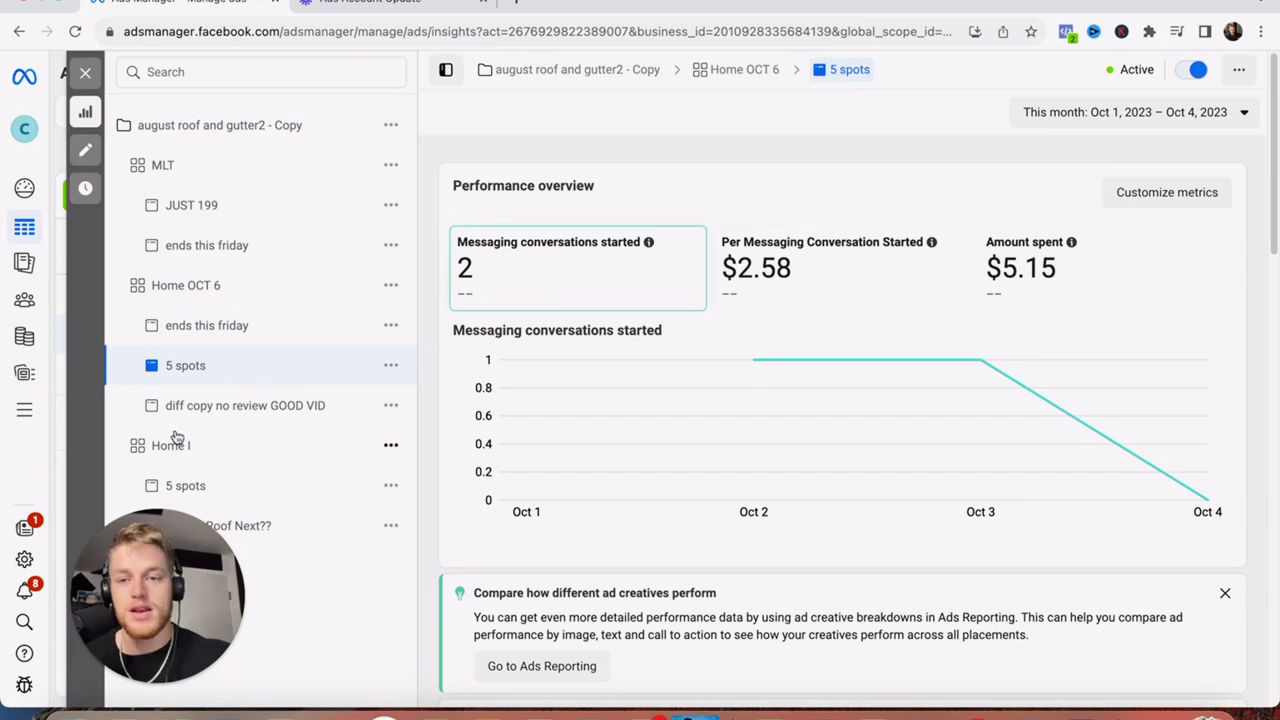
click(212, 408)
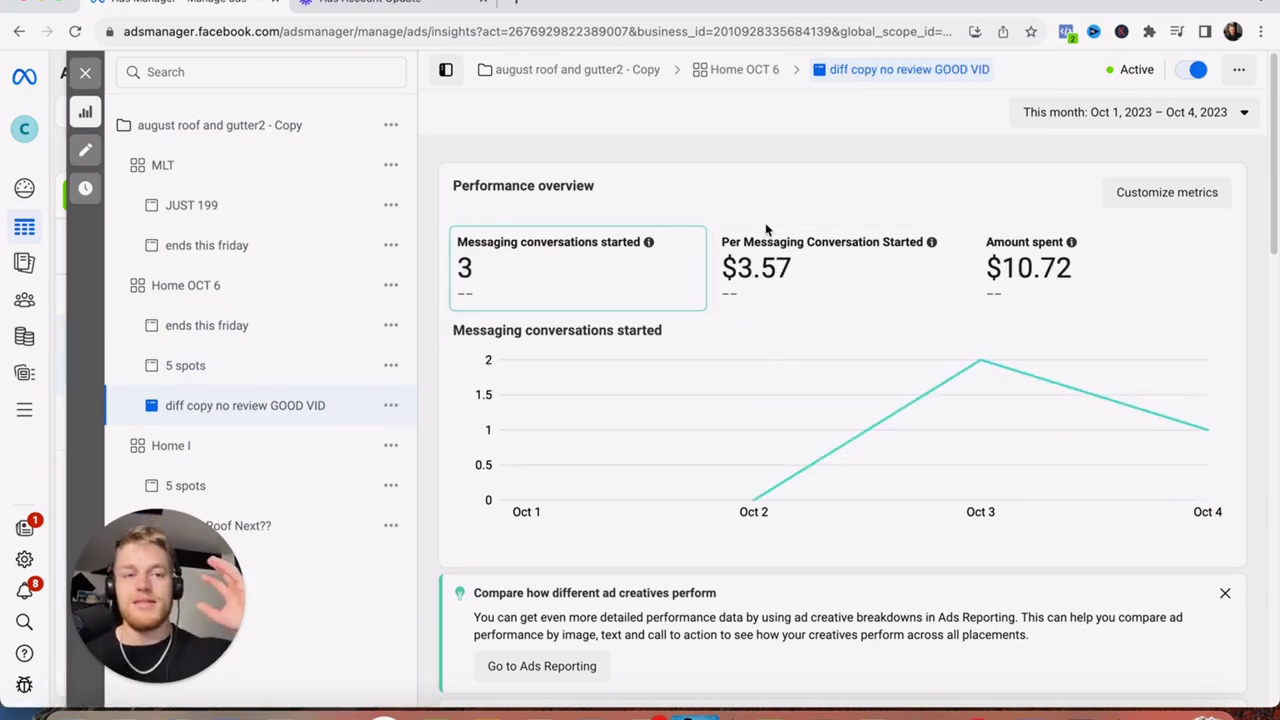
click(85, 73)
click(132, 155)
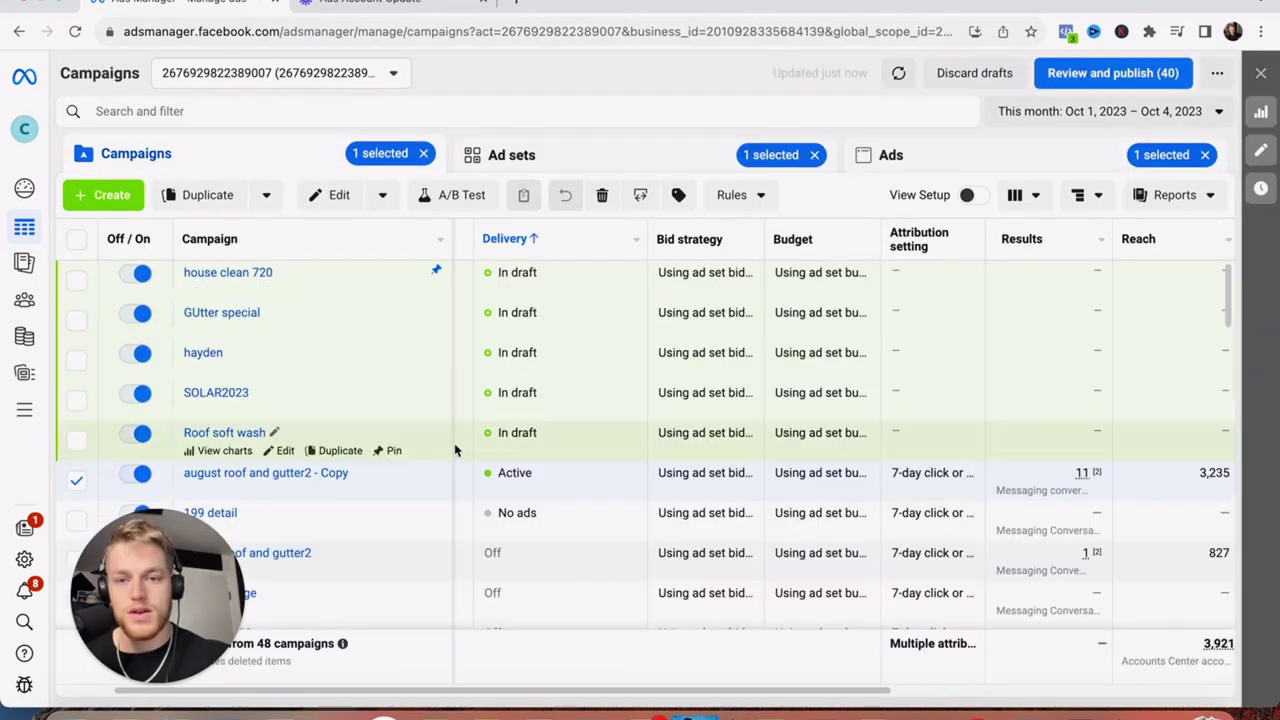
- Scroll the campaigns table right to check the Results column
drag(651, 694, 1081, 666)
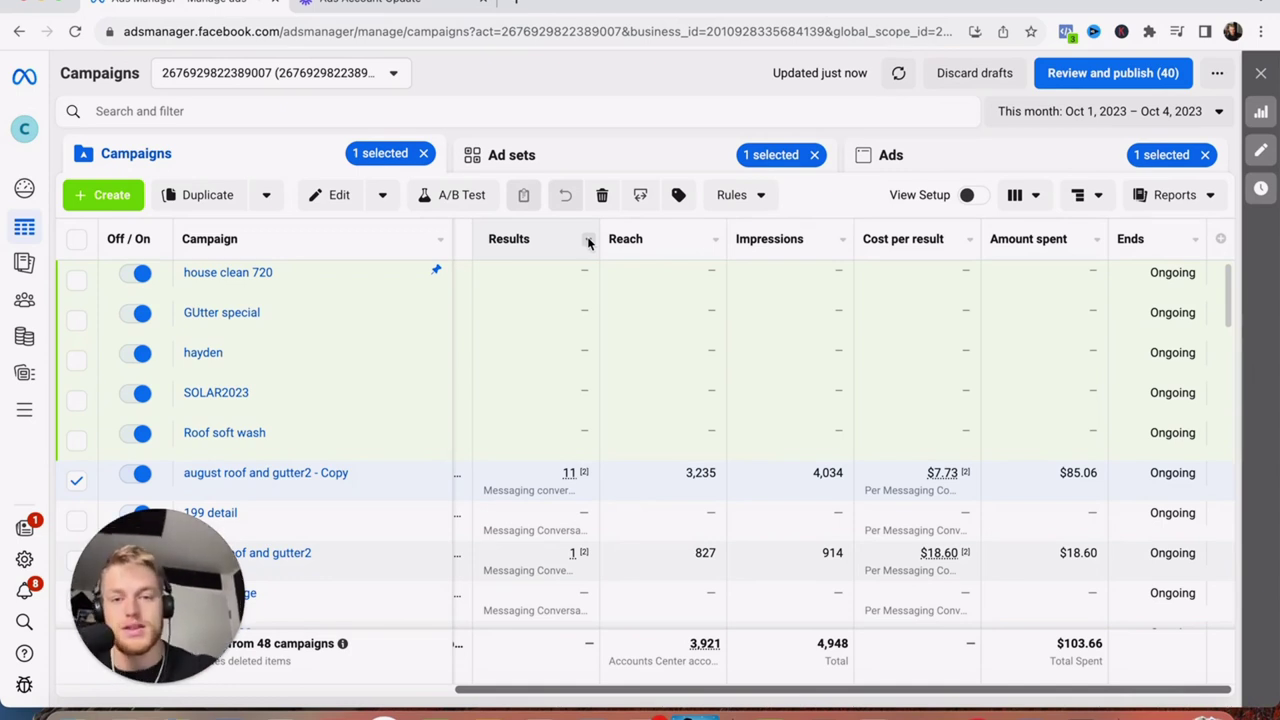
- Compare the Home OCT 6 ads ends this friday, diff copy no review GOOD VID and 5 spots, then edit 5 spots
click(247, 496)
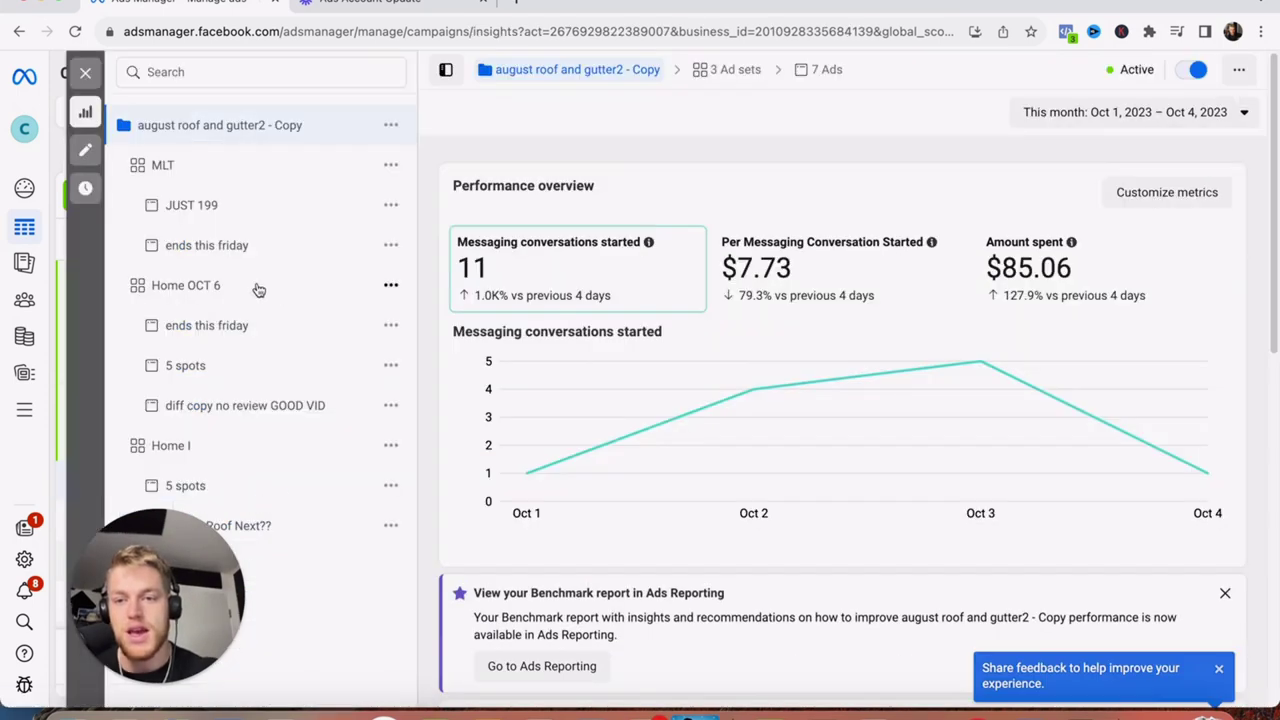
click(240, 335)
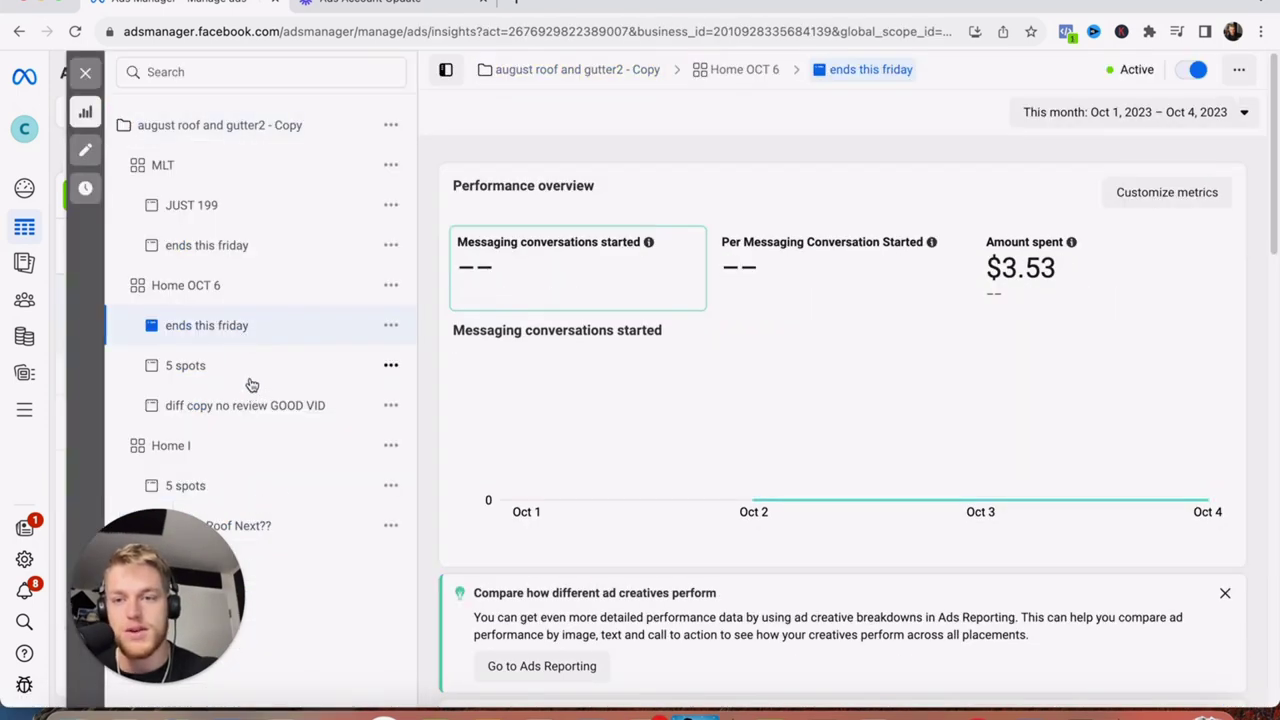
click(252, 376)
click(382, 392)
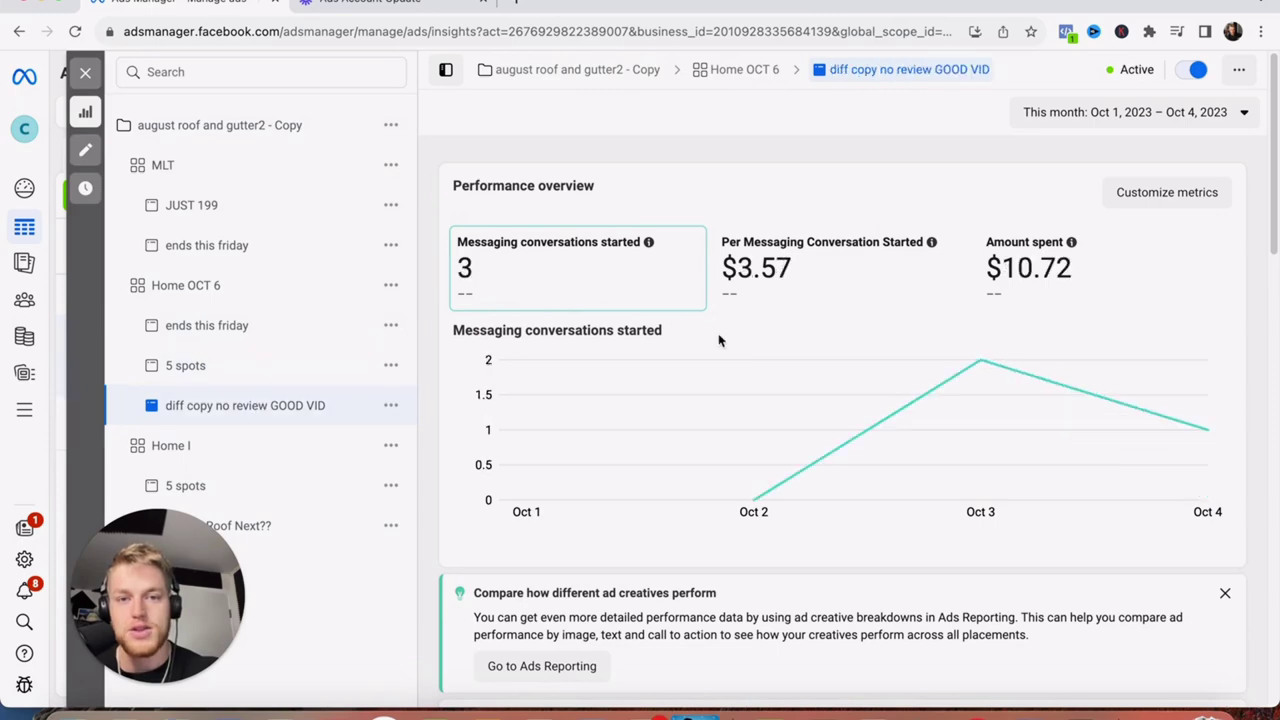
scroll(724, 343, down, 10)
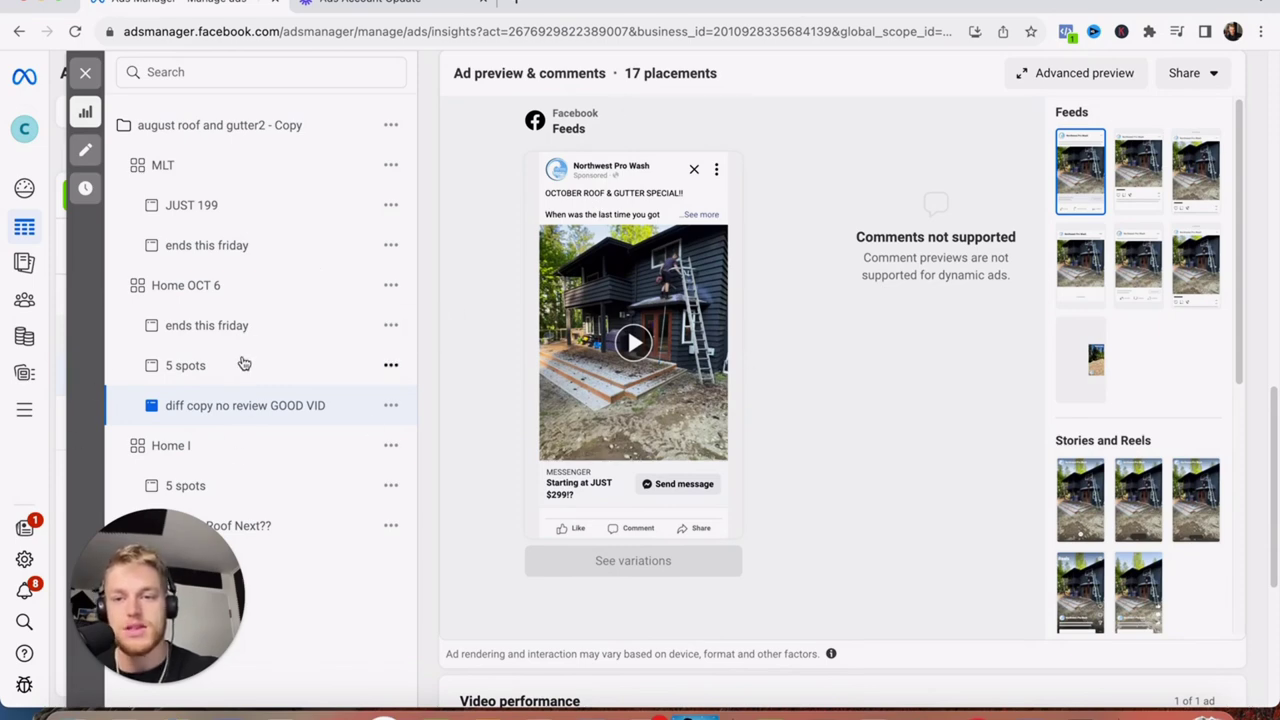
click(243, 366)
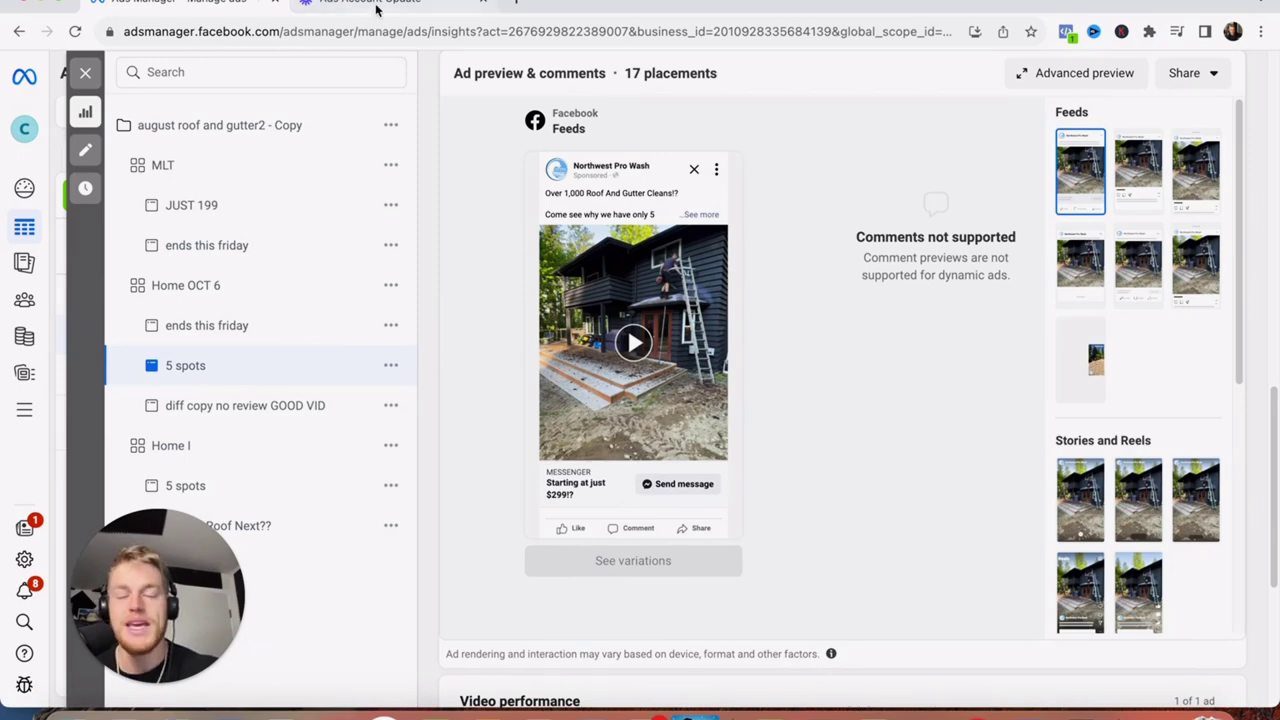
click(85, 152)
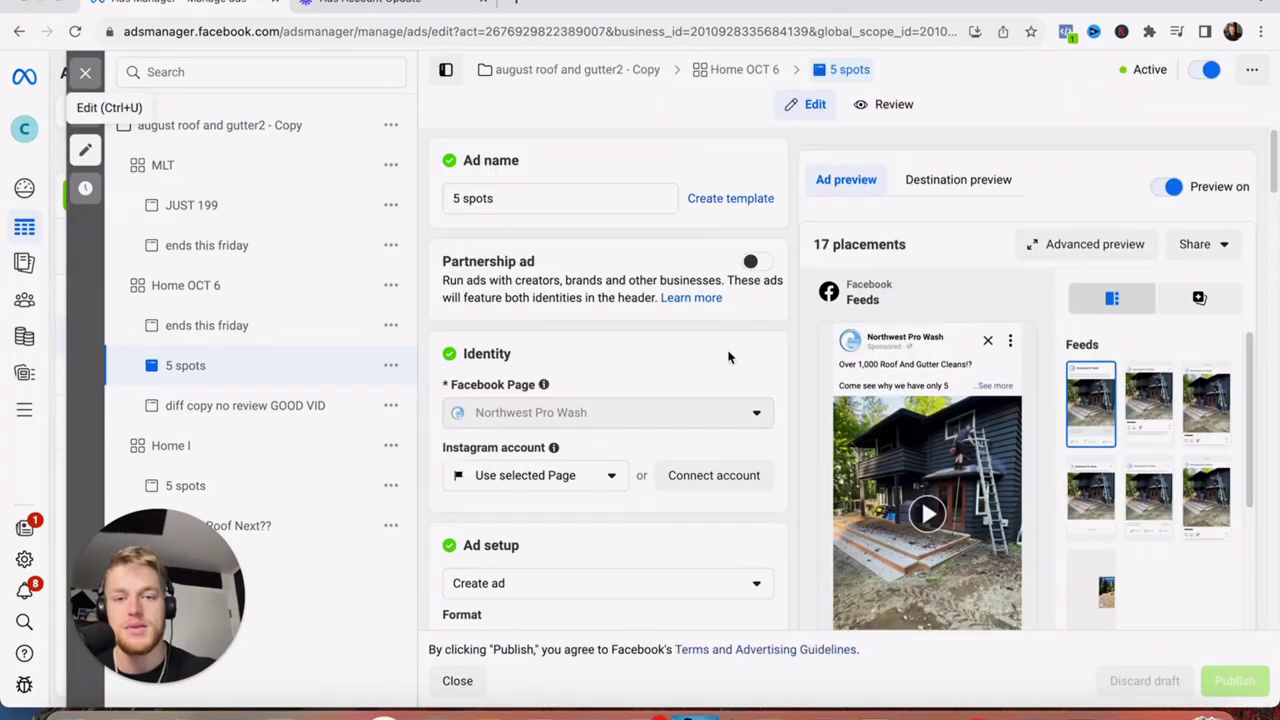
- Scroll down the 5 spots ad's edit form to review its Ad creative settings
scroll(729, 357, down, 5)
scroll(729, 358, down, 1)
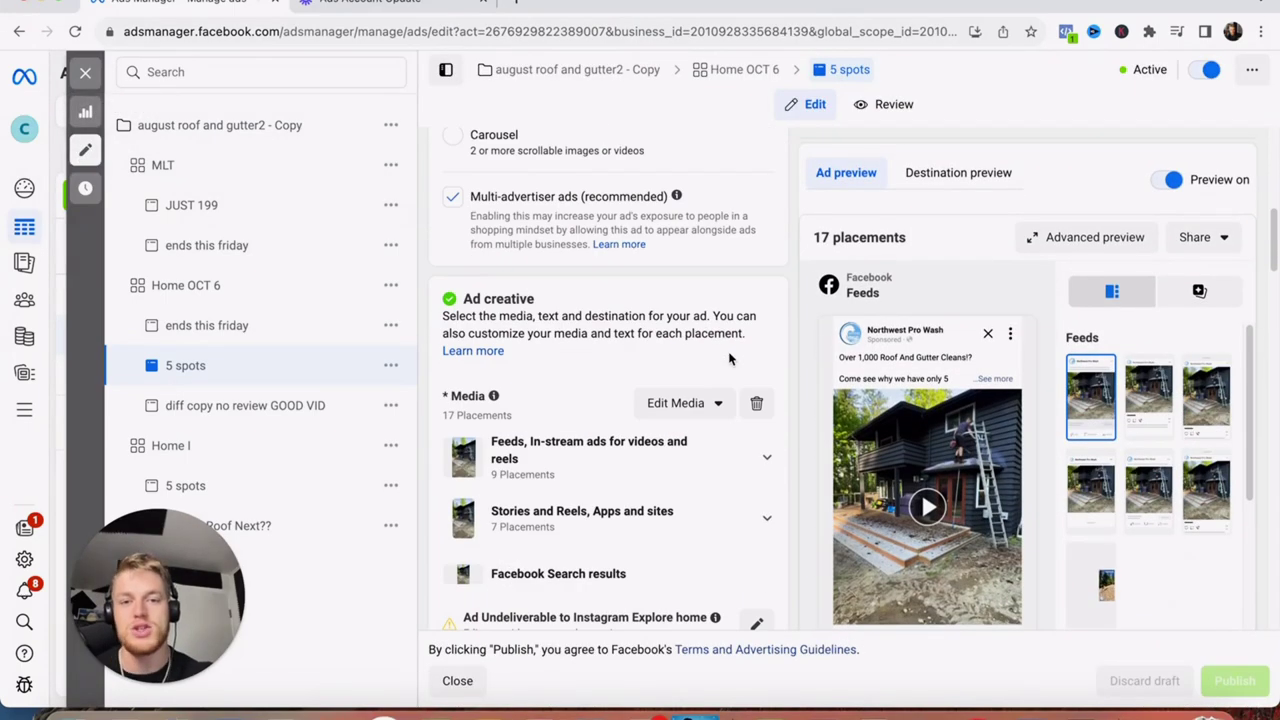
- Close the ad editor, go back to Campaigns, and read the info note on the 11 results
click(87, 77)
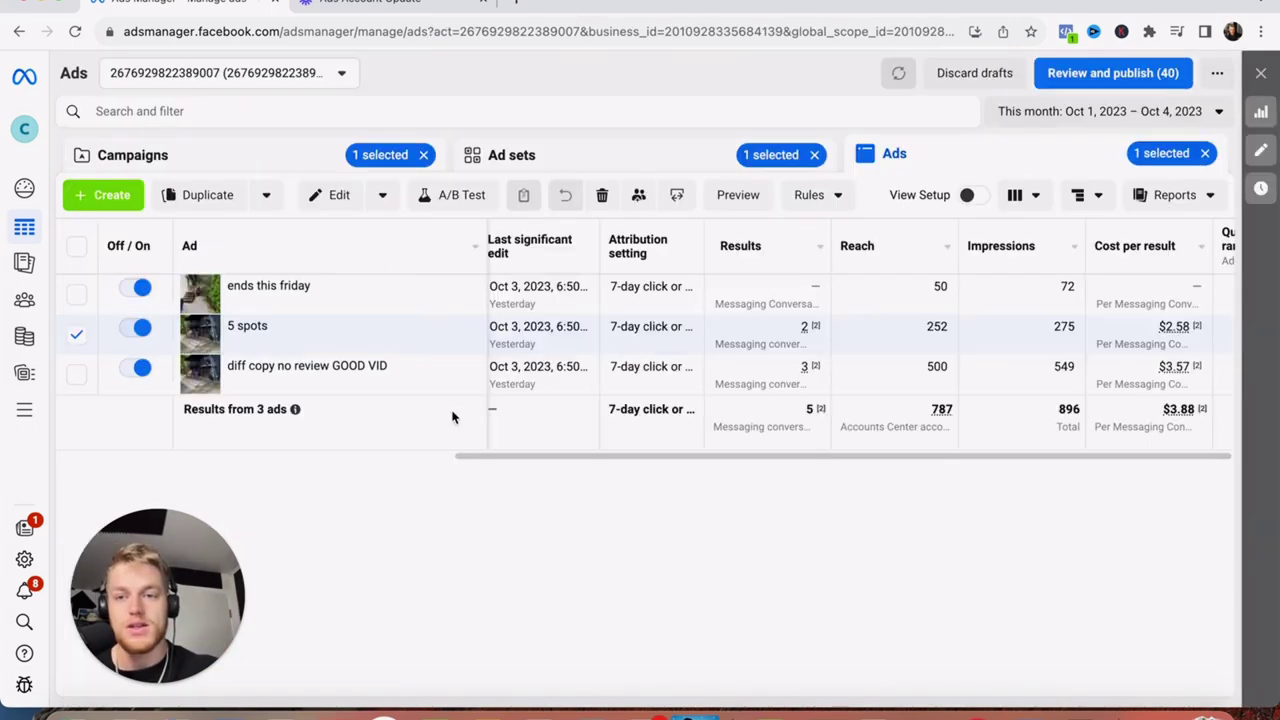
click(240, 157)
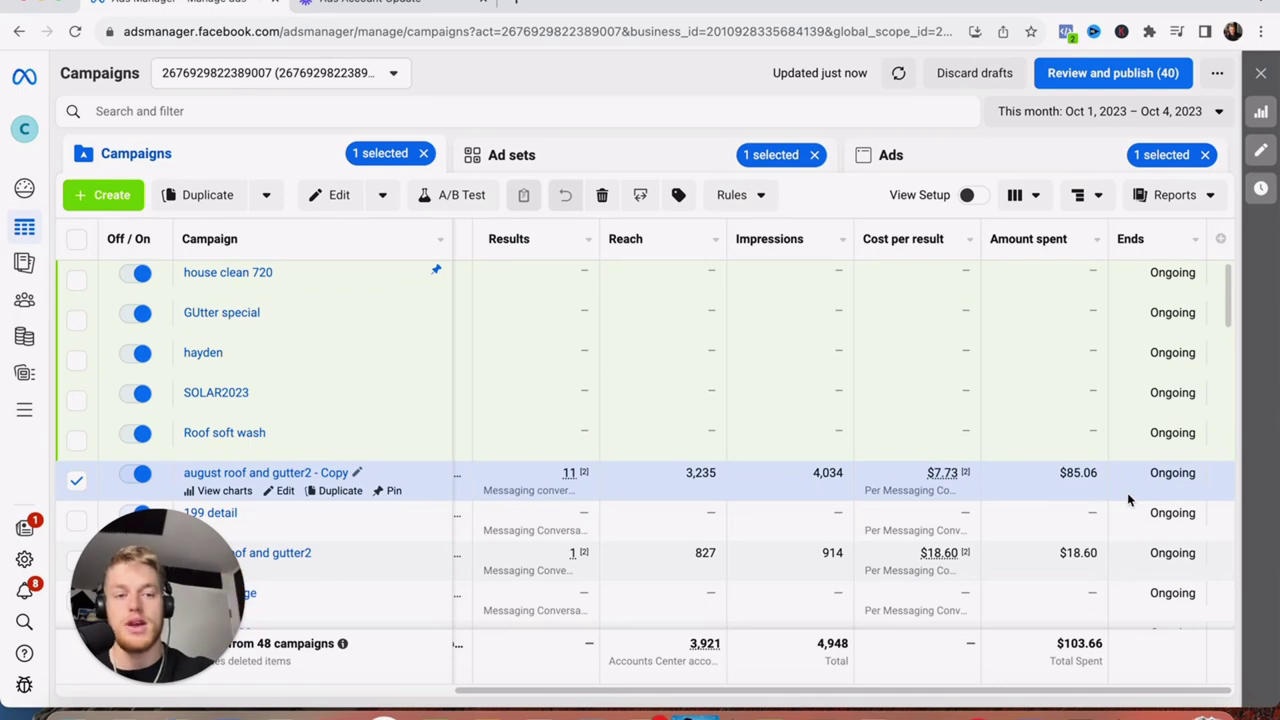
mouse_move(575, 477)
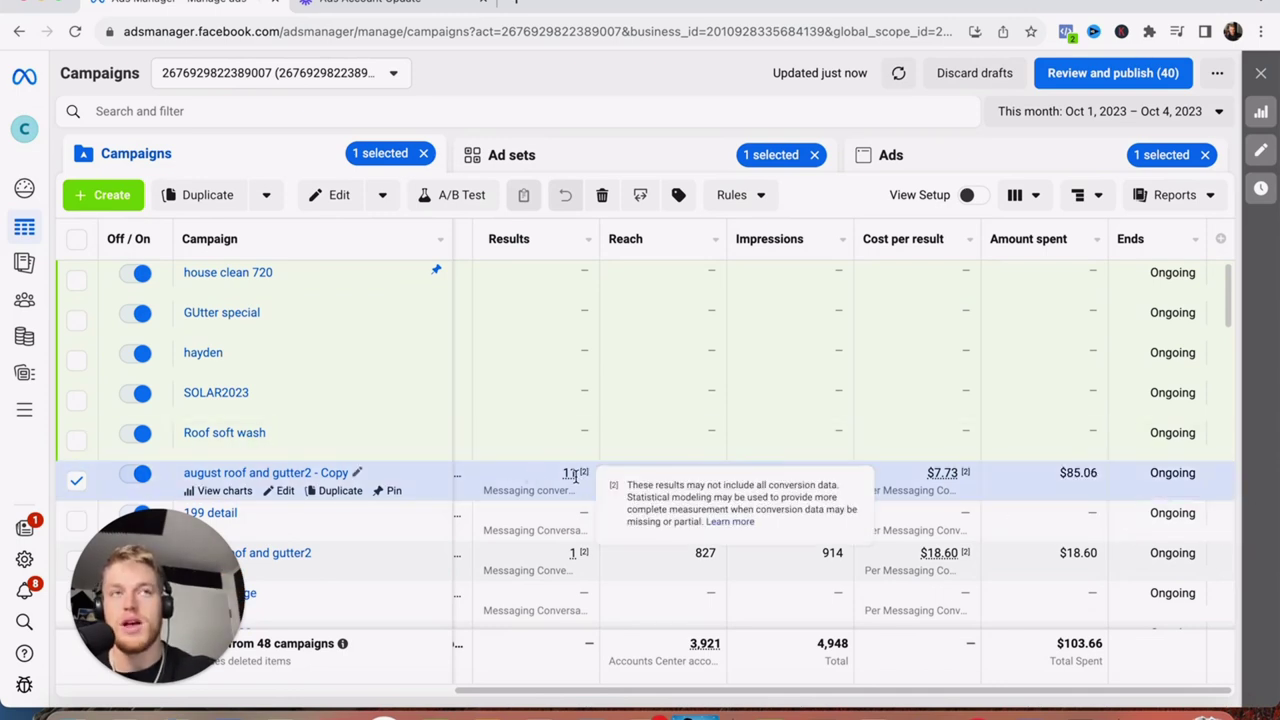